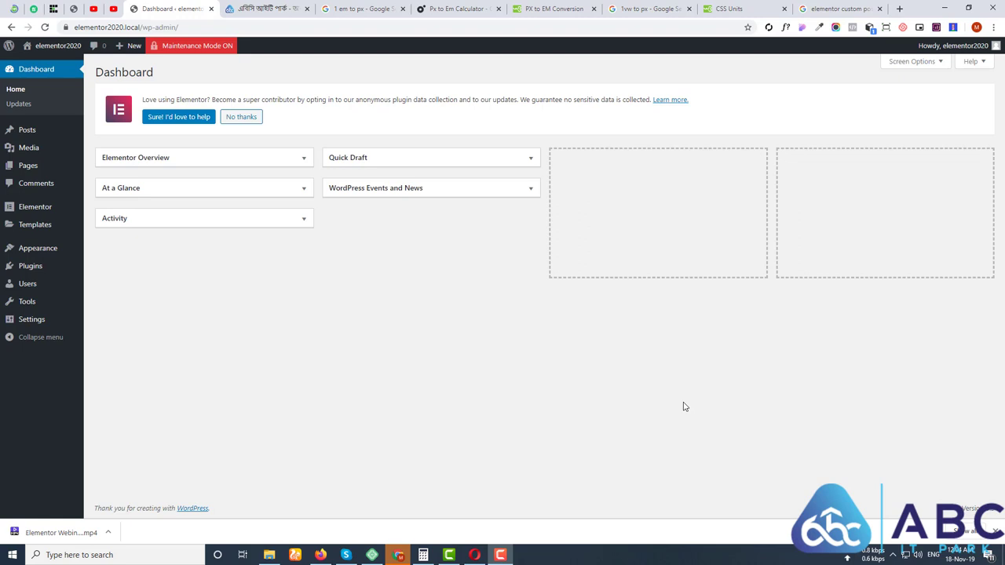
Create a new page titled "Image" and publish it.
{"action": "mouse_move", "coordinate": [63, 166]}
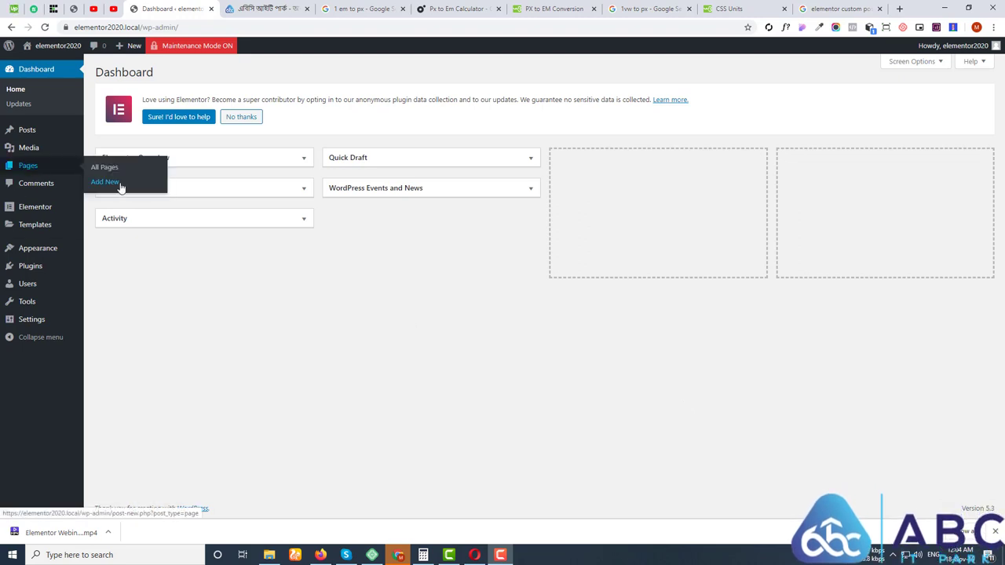
{"action": "left_click", "coordinate": [120, 186]}
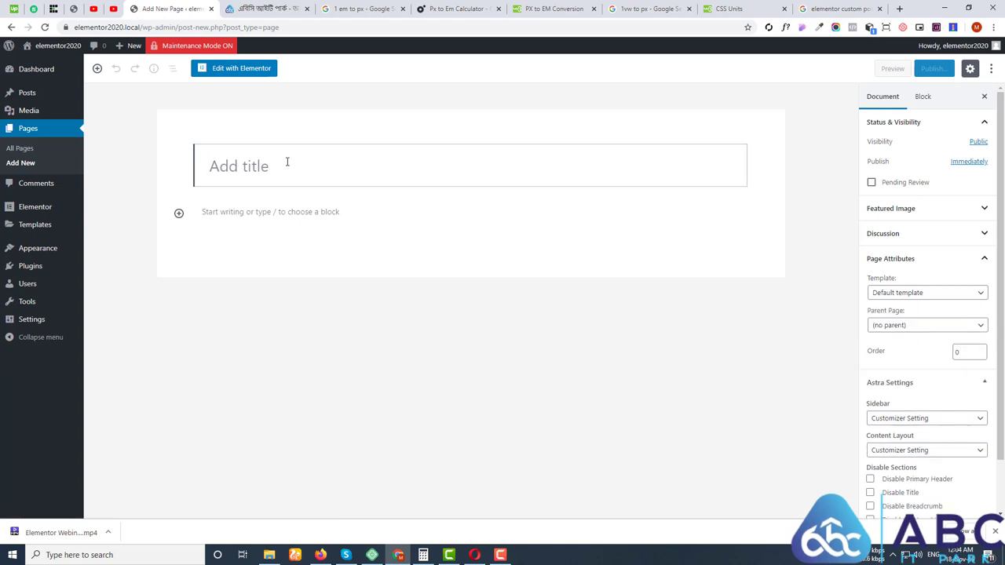
{"action": "type", "text": "Image"}
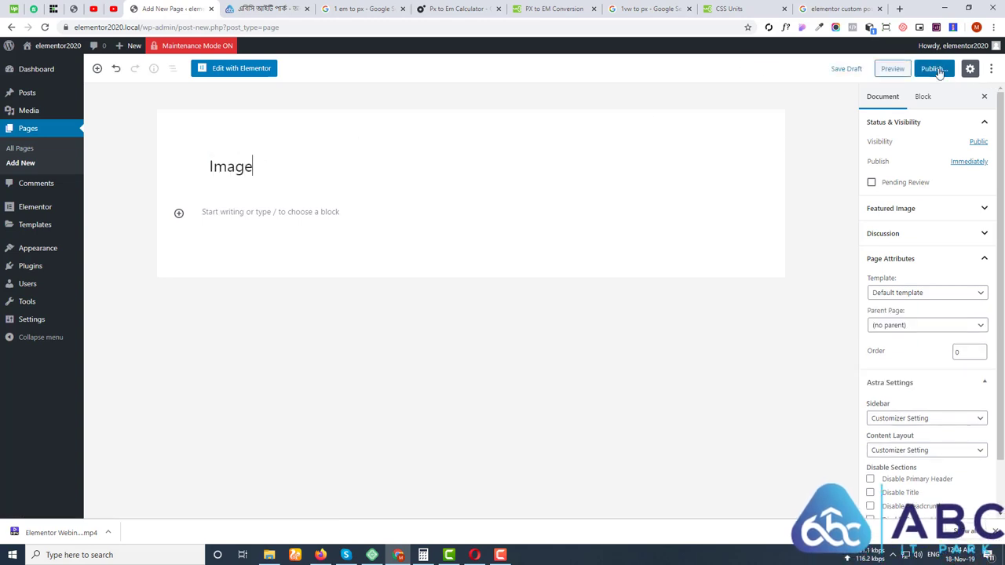
{"action": "left_click", "coordinate": [939, 72]}
{"action": "left_click", "coordinate": [937, 69]}
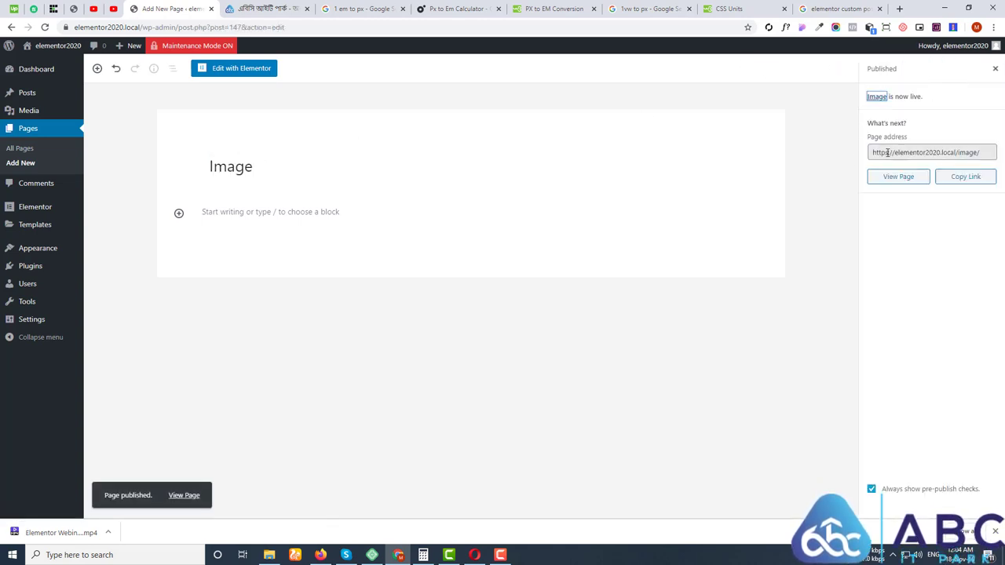
Open the page for editing with Elementor, set its page layout to Elementor Canvas, and close the Navigator.
{"action": "left_click", "coordinate": [232, 69]}
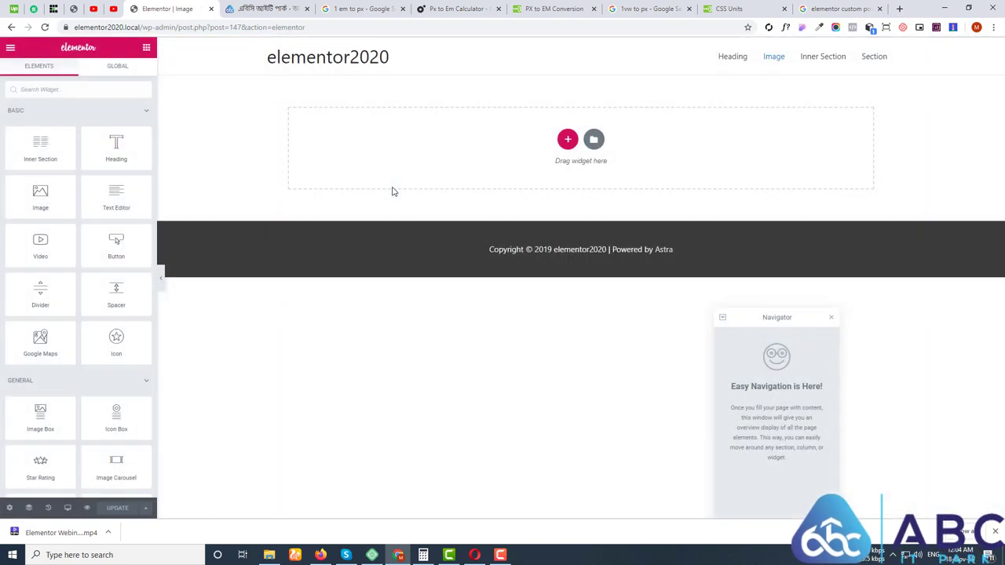
{"action": "left_click", "coordinate": [10, 508]}
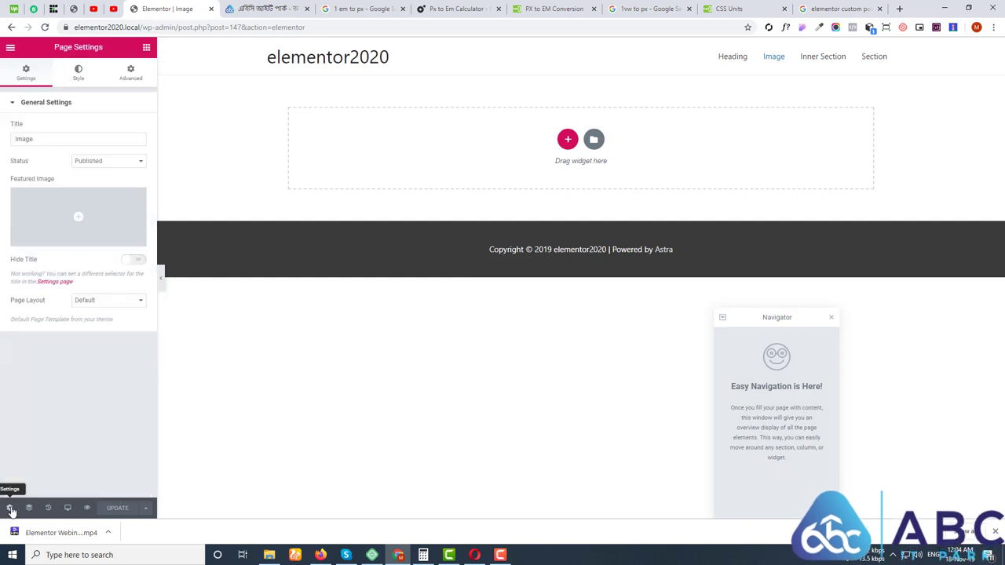
{"action": "left_click", "coordinate": [105, 302]}
{"action": "left_click", "coordinate": [105, 320]}
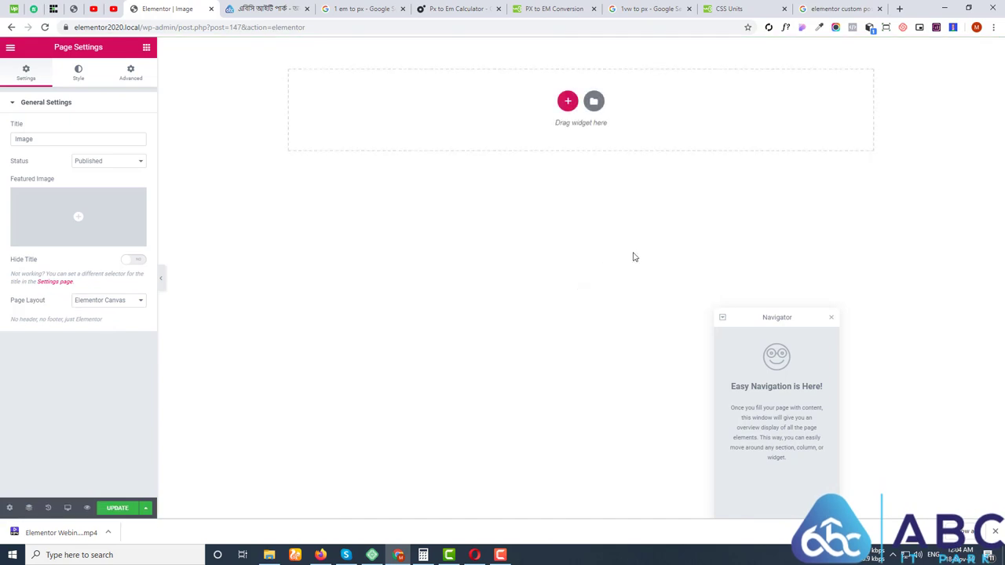
{"action": "left_click", "coordinate": [830, 318]}
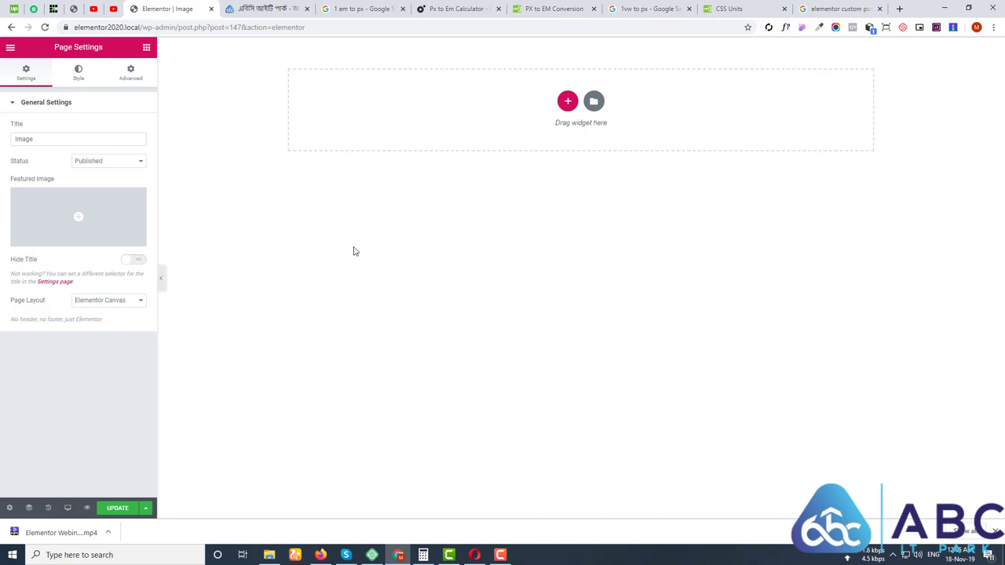
Add a single-column section to the page and place an Inner Section widget inside it.
{"action": "left_click", "coordinate": [147, 49]}
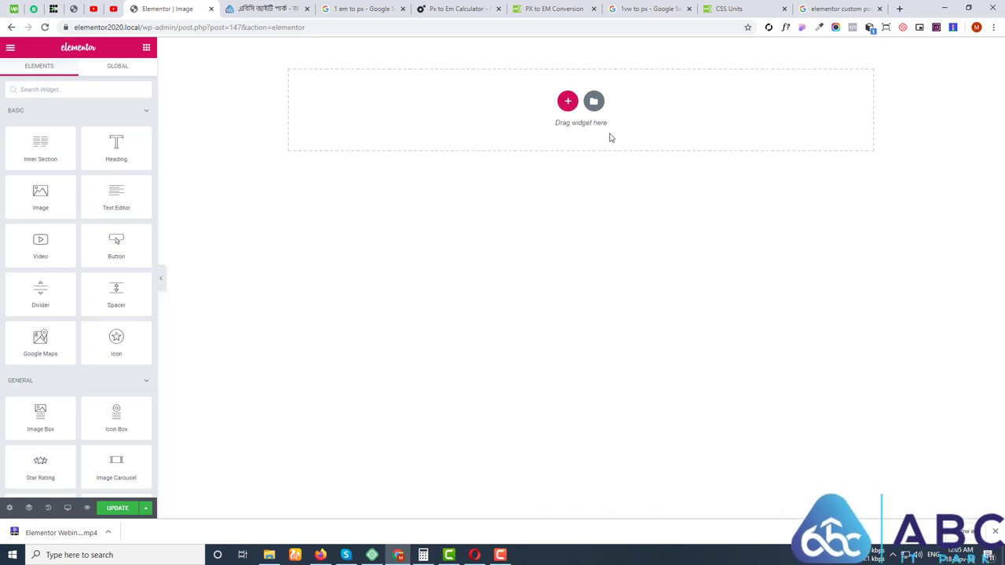
{"action": "left_click", "coordinate": [568, 101]}
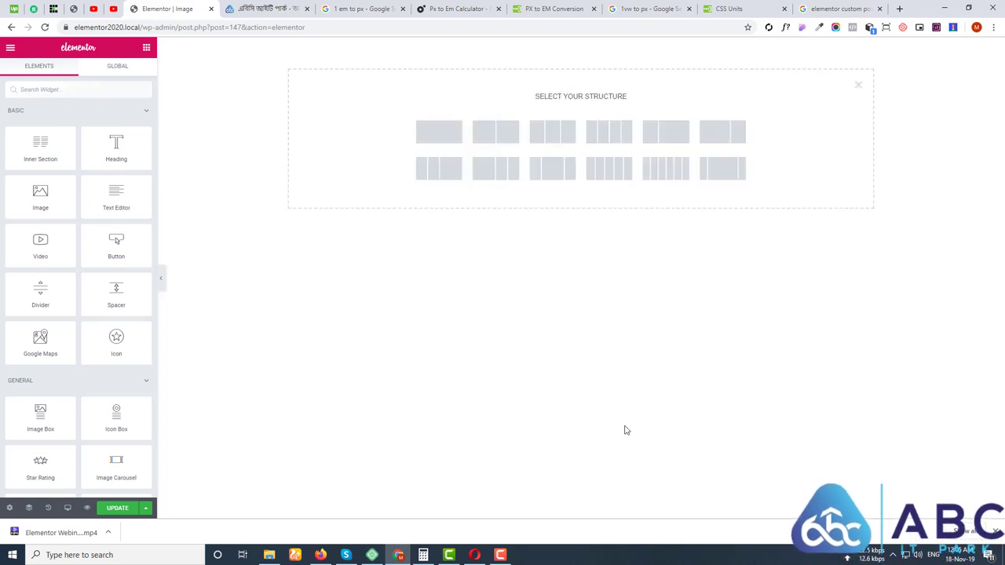
{"action": "left_click", "coordinate": [451, 139]}
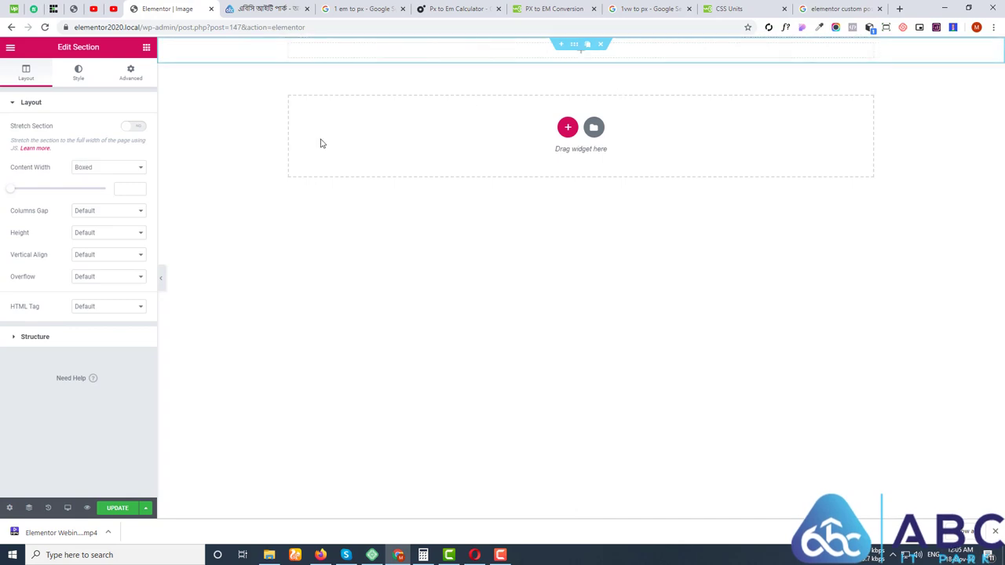
{"action": "left_click", "coordinate": [146, 48]}
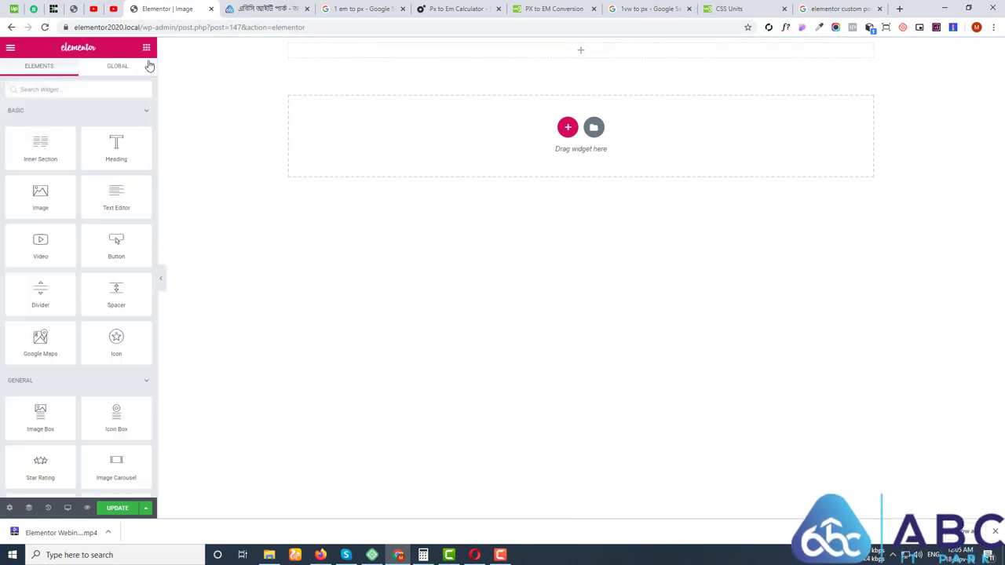
{"action": "left_click_drag", "start_coordinate": [40, 145], "coordinate": [542, 49]}
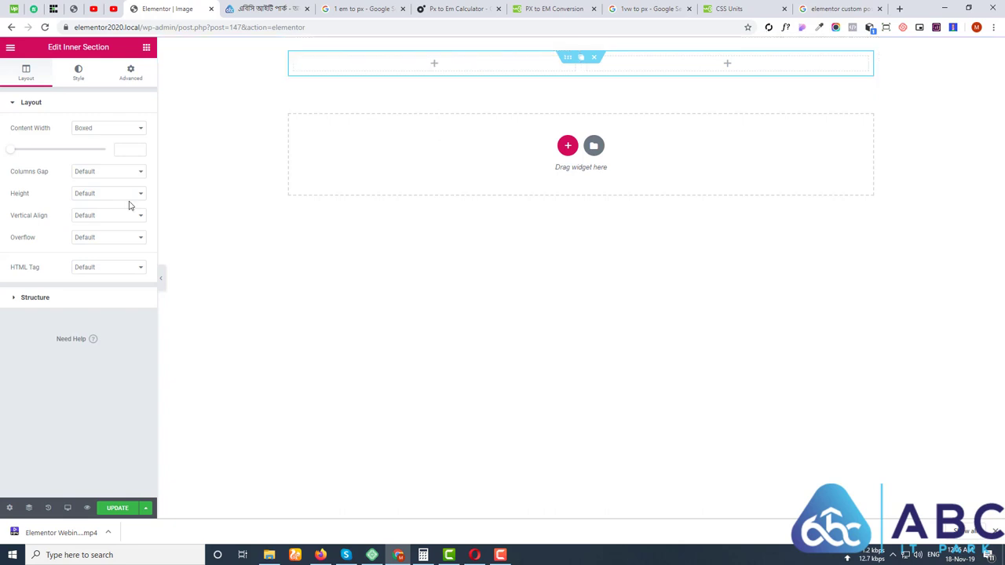
Place two Heading widgets, one below the other, in the first column of the inner section.
{"action": "left_click", "coordinate": [146, 47]}
{"action": "left_click_drag", "start_coordinate": [116, 147], "coordinate": [329, 70]}
{"action": "left_click", "coordinate": [147, 48]}
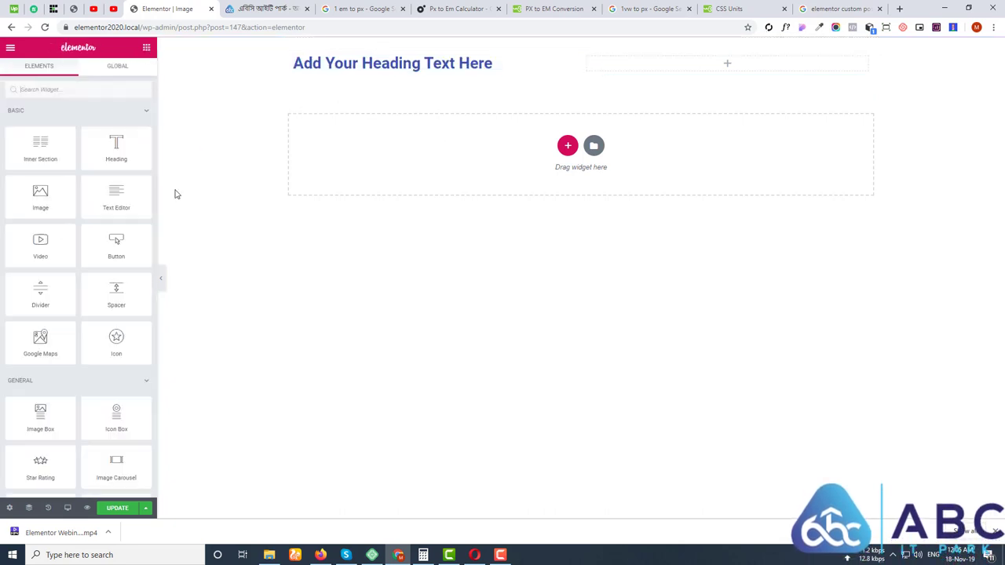
{"action": "left_click_drag", "start_coordinate": [116, 146], "coordinate": [436, 75]}
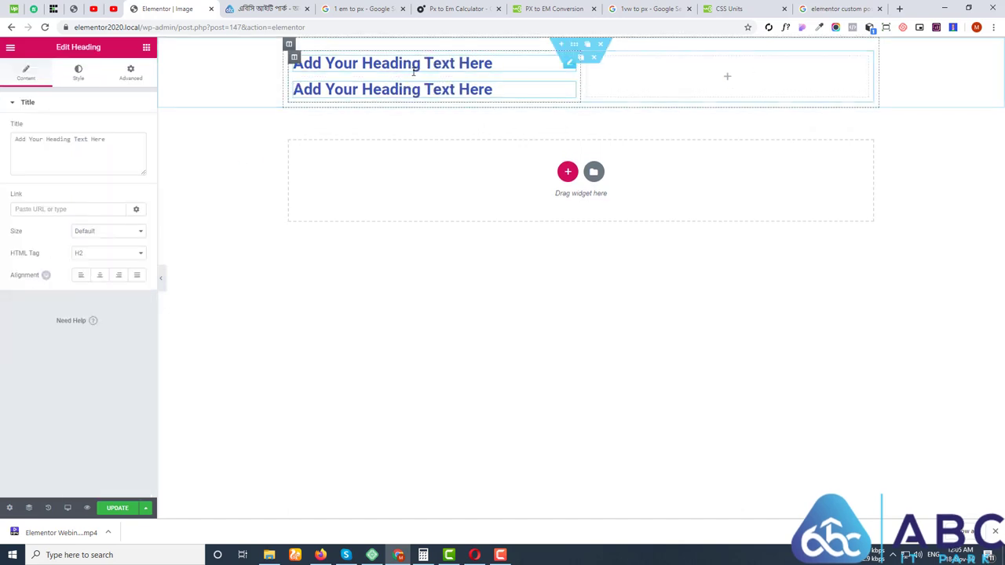
Change the upper heading's title to "$500".
{"action": "left_click", "coordinate": [486, 60]}
{"action": "left_click_drag", "start_coordinate": [141, 139], "coordinate": [2, 139]}
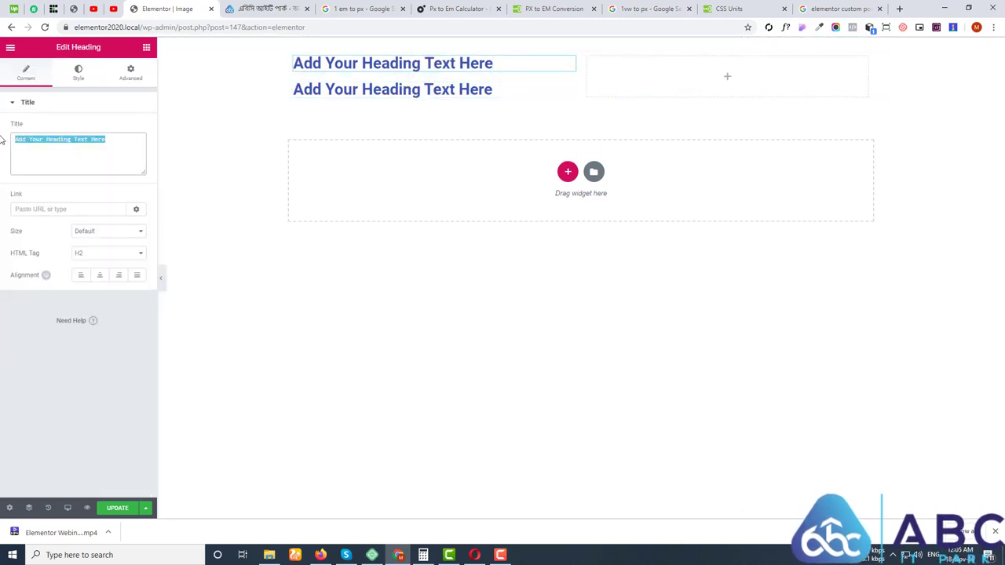
{"action": "type", "text": "$500"}
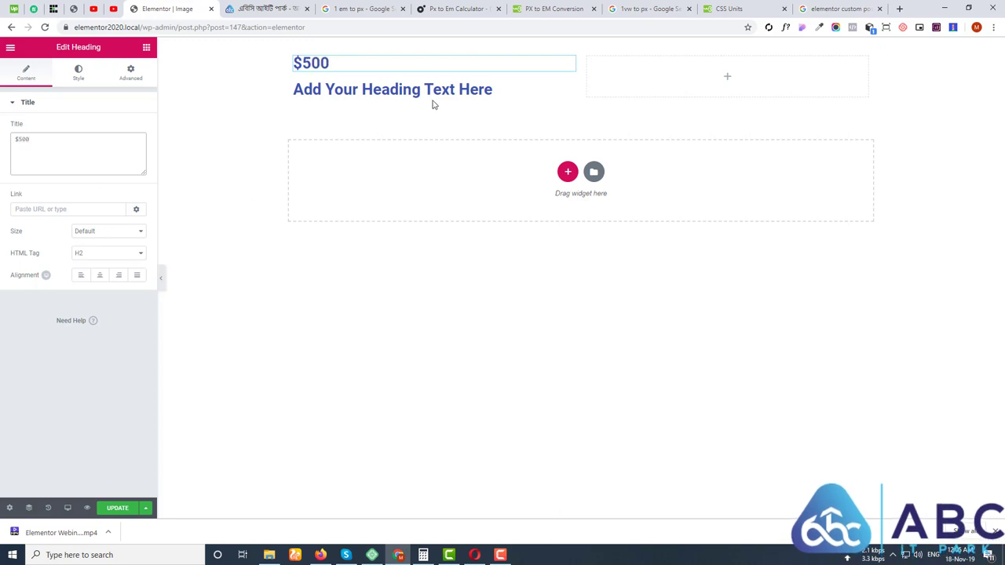
Set the lower heading's HTML tag to H6 and its title to "Primary".
{"action": "left_click", "coordinate": [482, 90]}
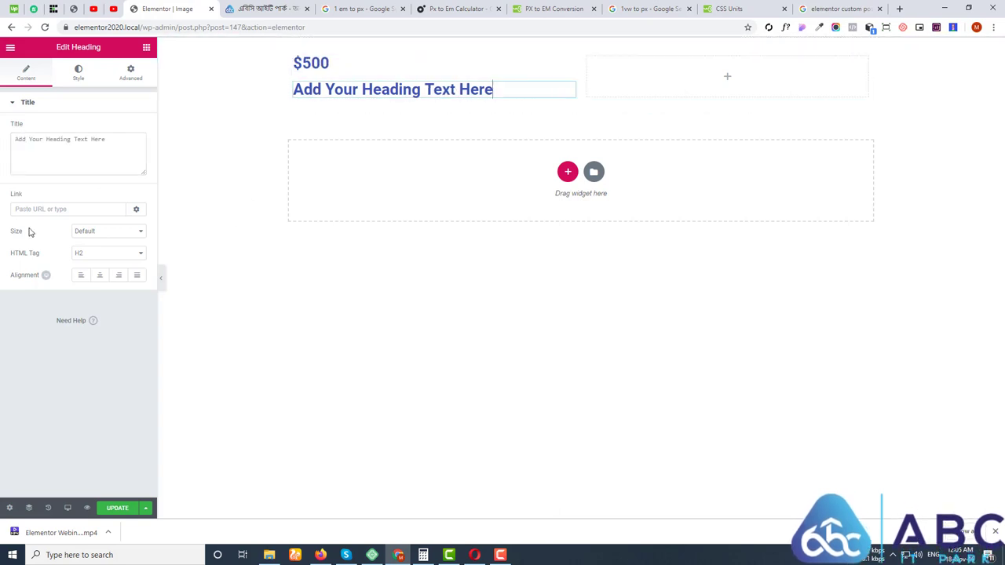
{"action": "left_click", "coordinate": [112, 253]}
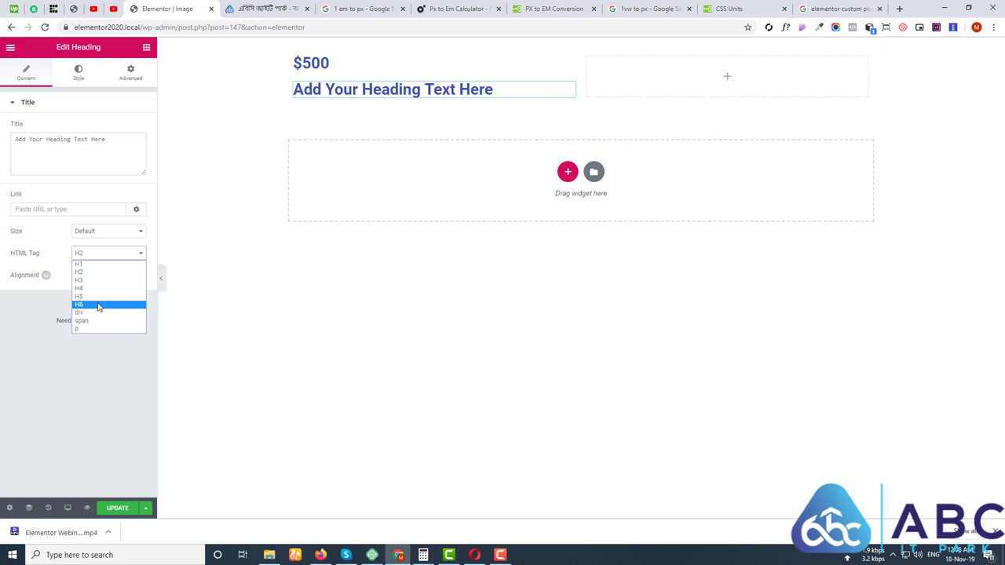
{"action": "left_click", "coordinate": [101, 305]}
{"action": "left_click", "coordinate": [72, 155]}
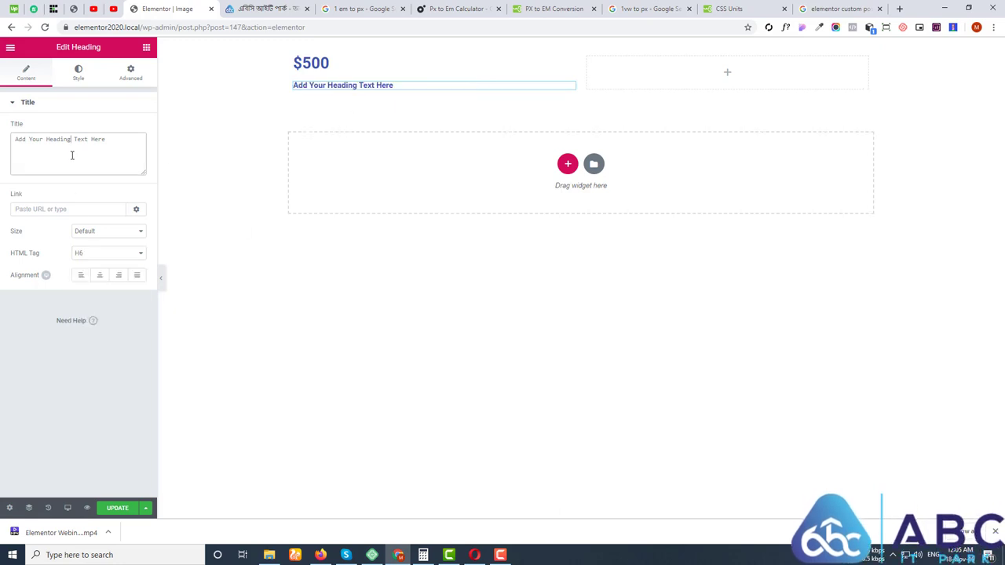
{"action": "triple_click", "coordinate": [114, 144]}
{"action": "type", "text": "Primary"}
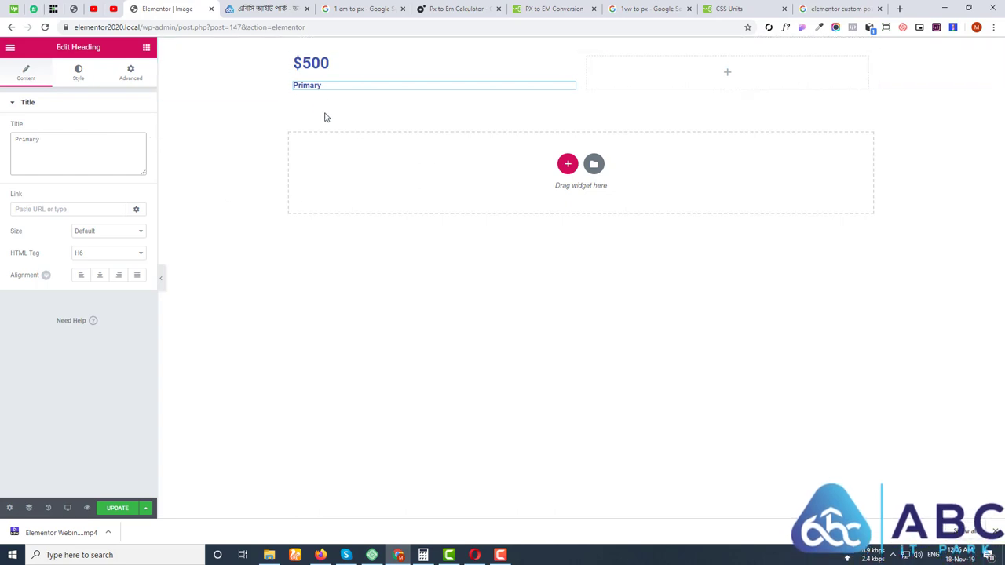
Set the custom positioning width of the "$500" heading to Inline (auto).
{"action": "mouse_move", "coordinate": [573, 71]}
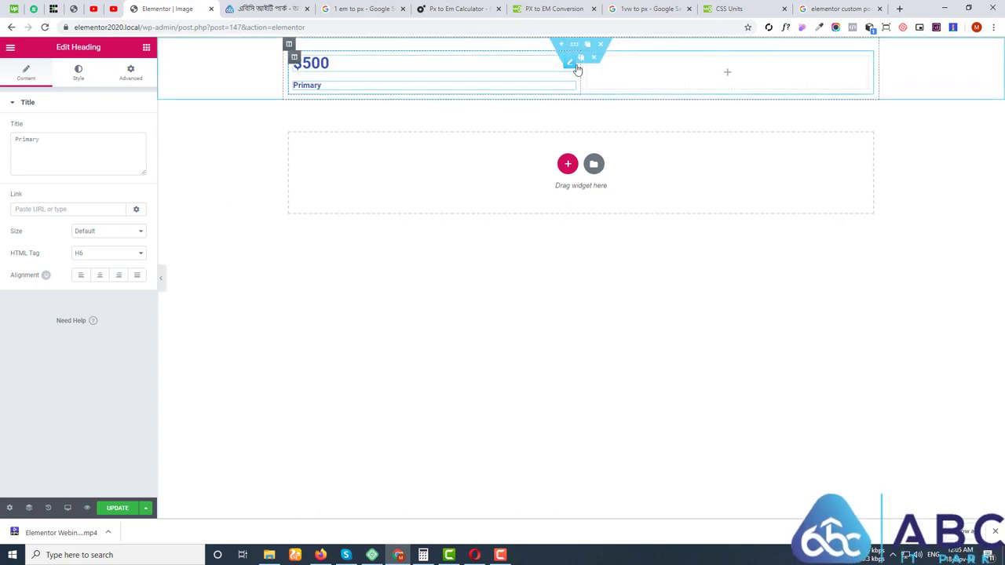
{"action": "left_click", "coordinate": [146, 47]}
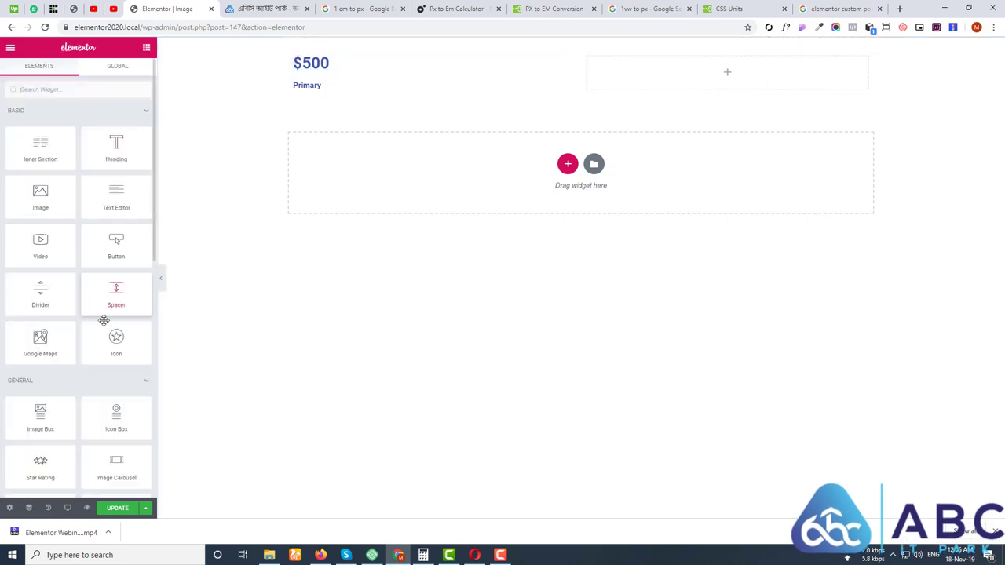
{"action": "left_click", "coordinate": [523, 66]}
{"action": "left_click", "coordinate": [140, 73]}
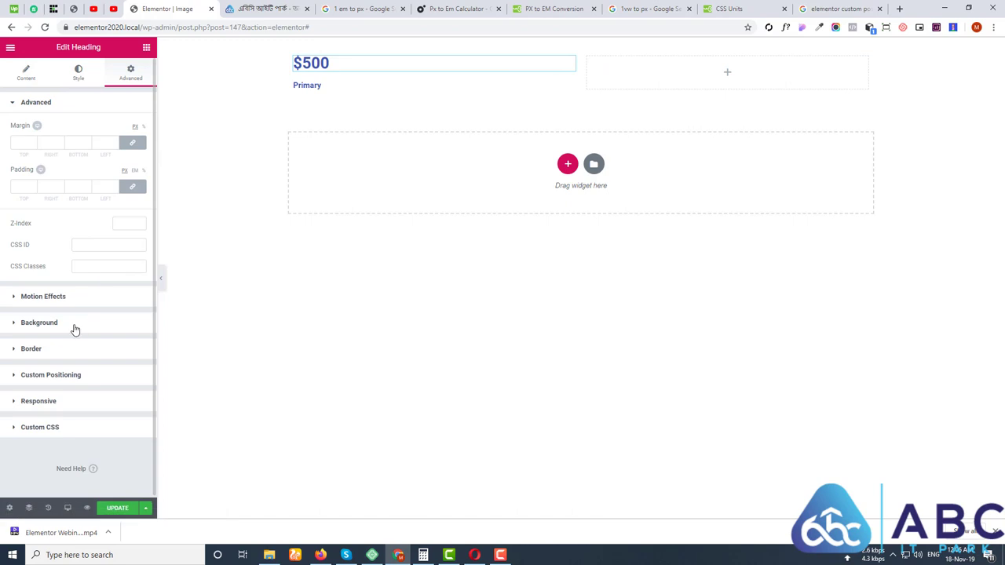
{"action": "left_click", "coordinate": [84, 376]}
{"action": "left_click", "coordinate": [115, 233]}
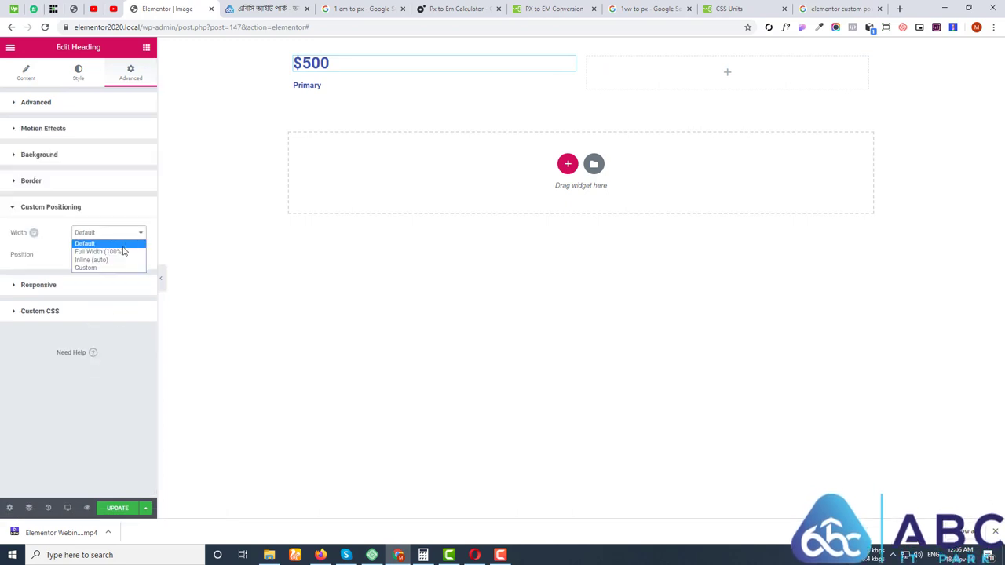
{"action": "left_click", "coordinate": [106, 260]}
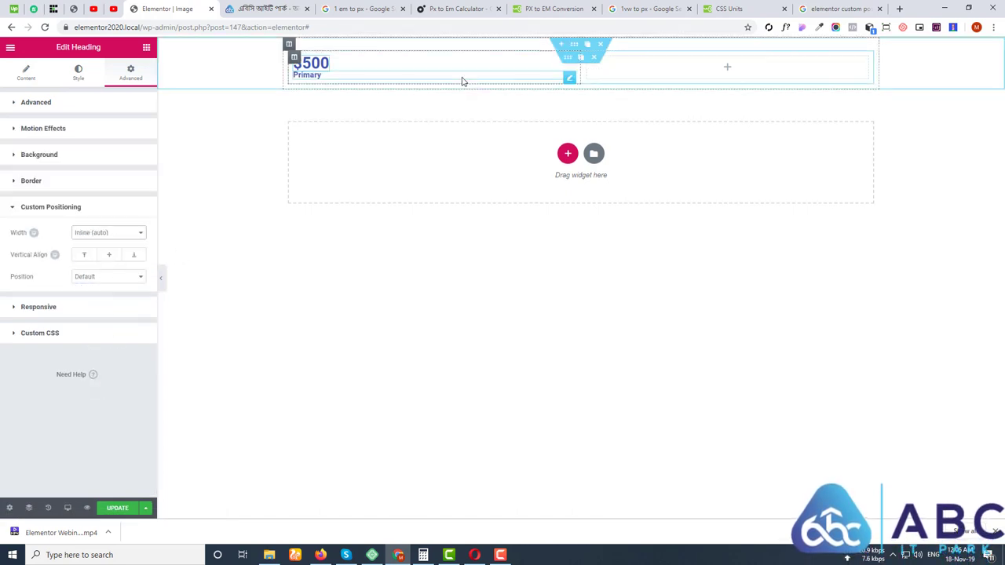
Set the custom positioning width of the "Primary" heading to Inline (auto).
{"action": "left_click", "coordinate": [567, 82]}
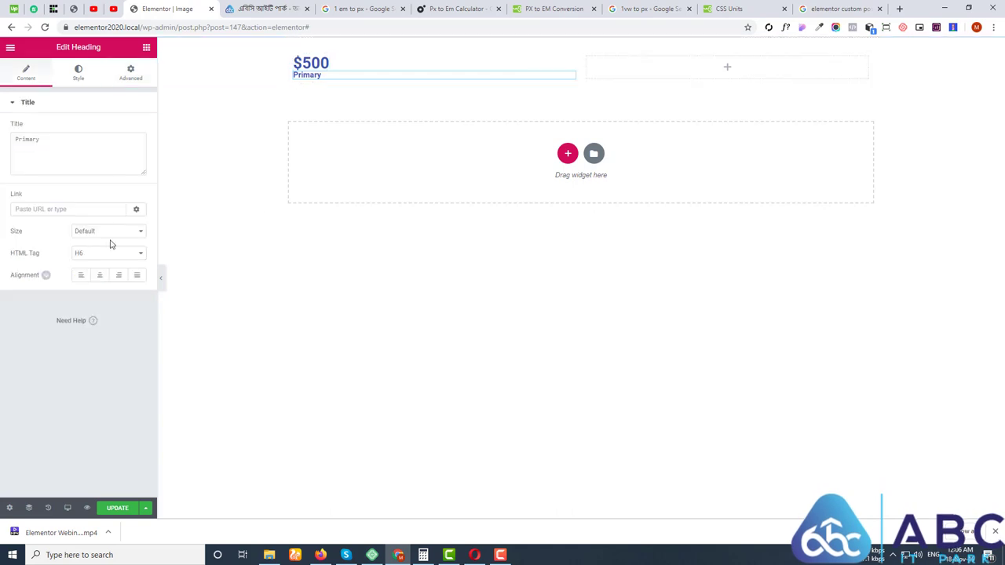
{"action": "left_click", "coordinate": [130, 72]}
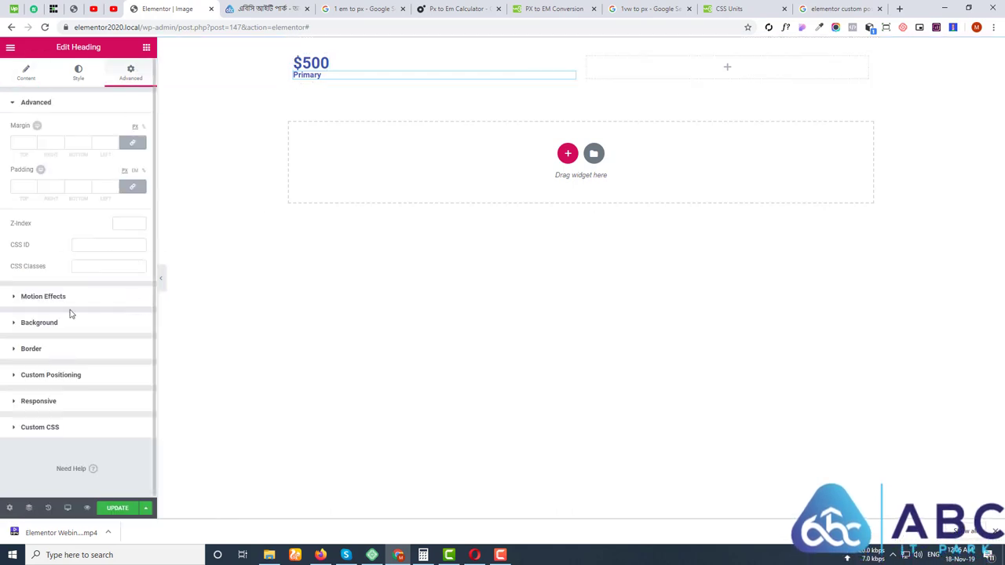
{"action": "left_click", "coordinate": [70, 375]}
{"action": "left_click", "coordinate": [110, 238]}
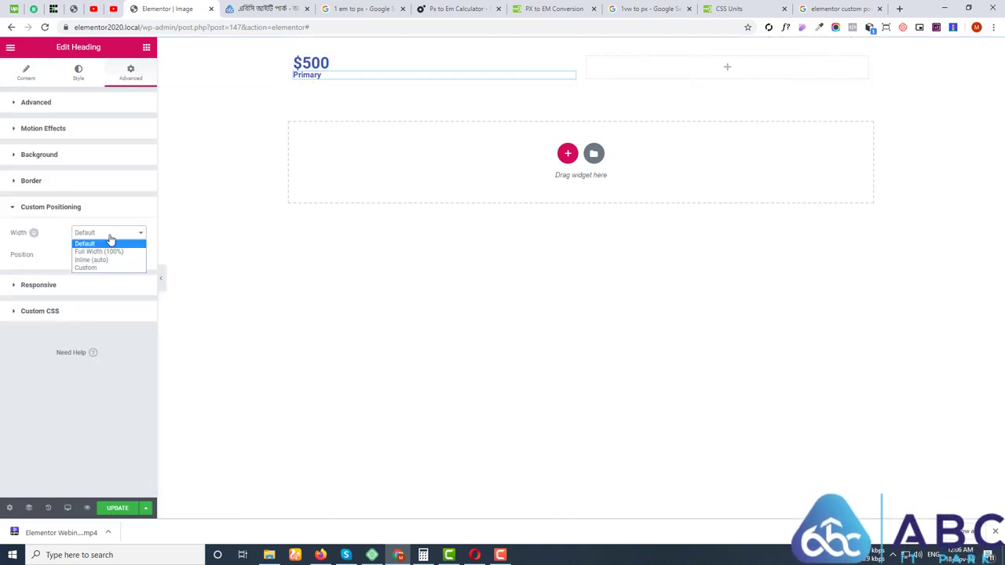
{"action": "left_click", "coordinate": [98, 260]}
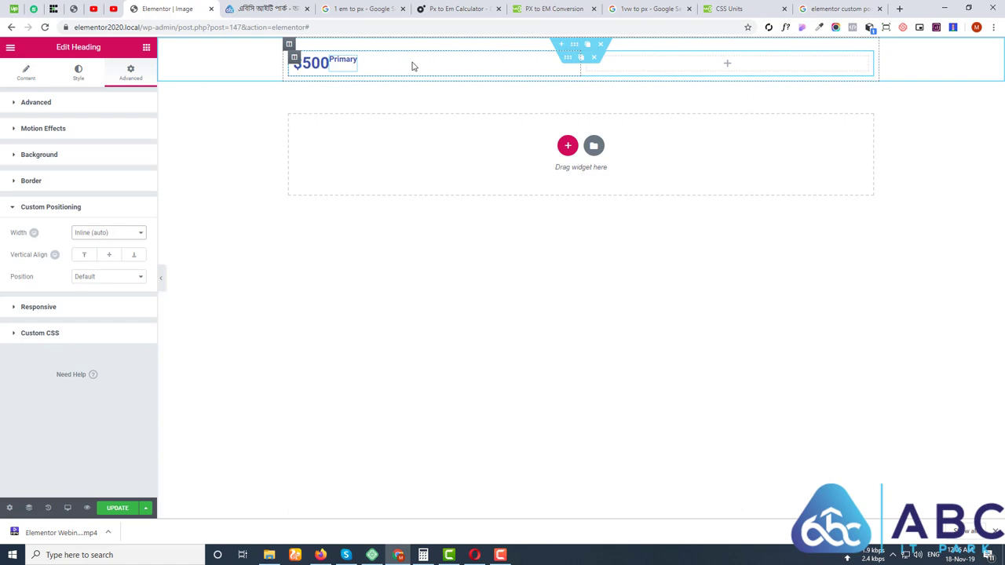
Try start and center vertical alignment on the "Primary" heading, and settle on bottom alignment.
{"action": "left_click", "coordinate": [92, 259]}
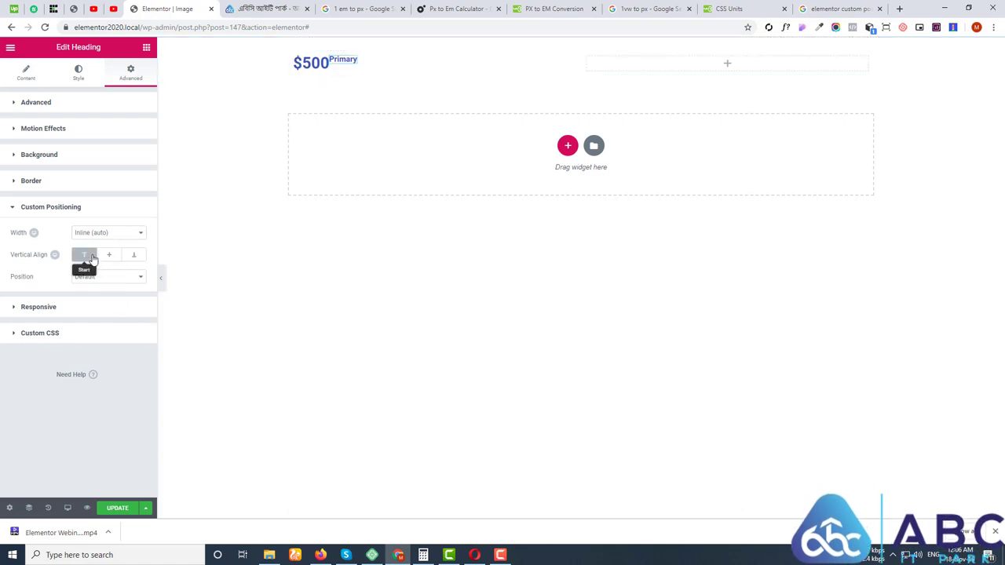
{"action": "left_click", "coordinate": [108, 257]}
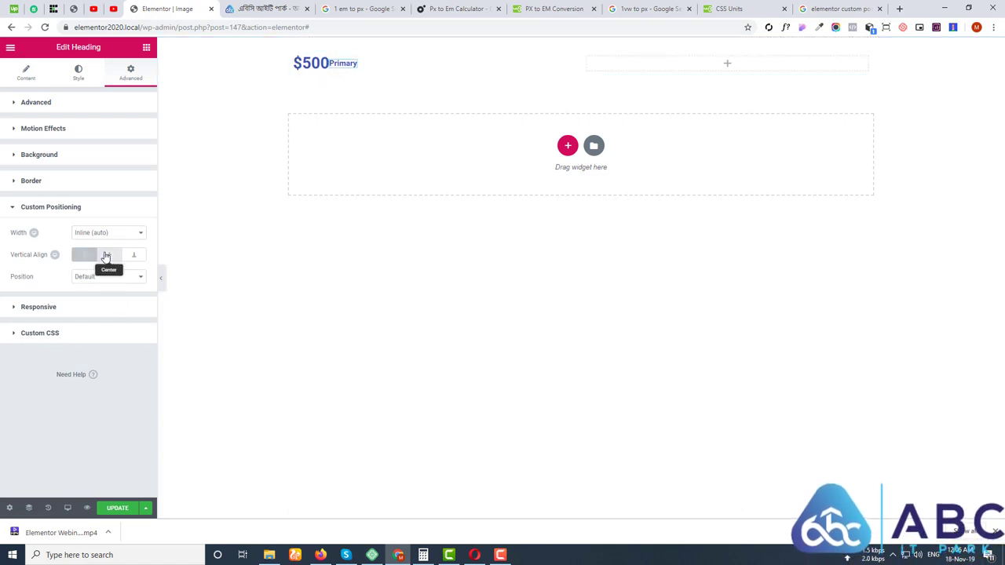
{"action": "left_click", "coordinate": [135, 257]}
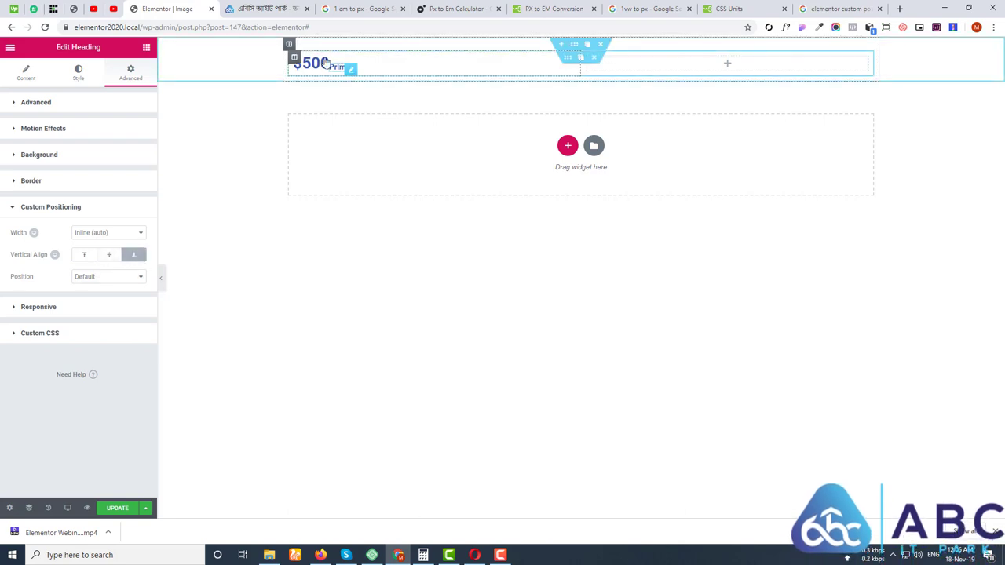
{"action": "left_click", "coordinate": [249, 329]}
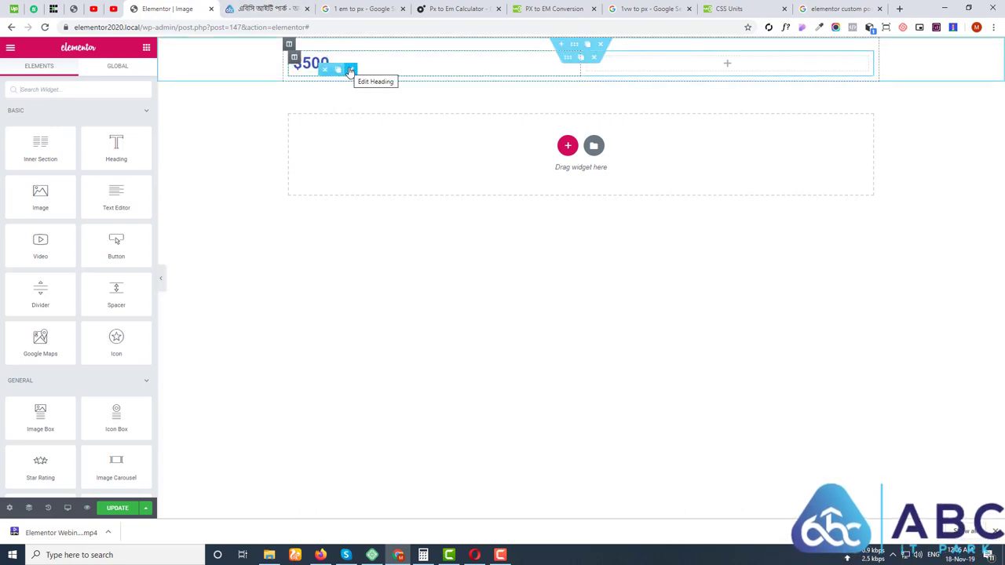
{"action": "left_click", "coordinate": [350, 71]}
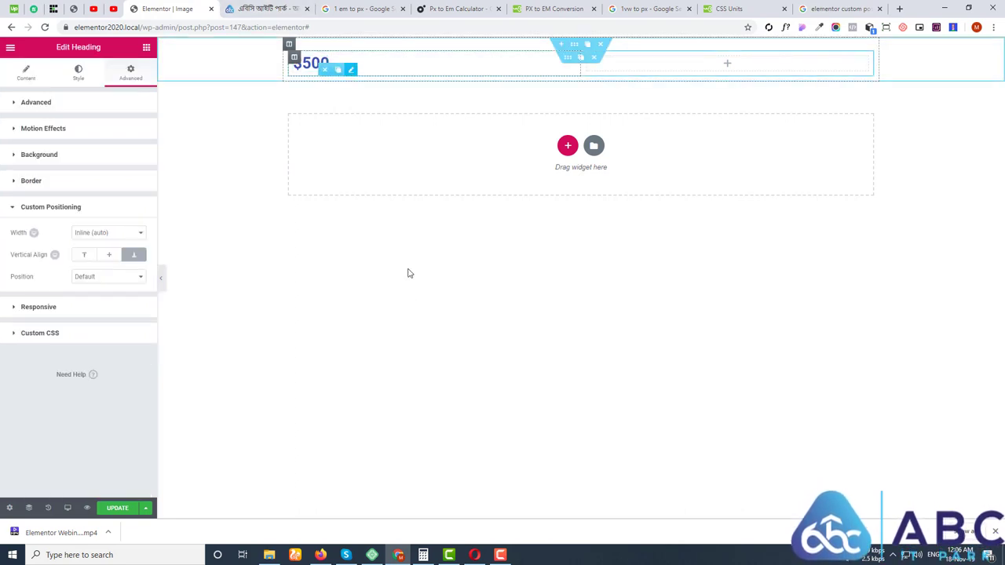
Preview the inline headings in the mobile and tablet layouts, and return to the desktop view.
{"action": "left_click", "coordinate": [67, 508]}
{"action": "left_click", "coordinate": [71, 481]}
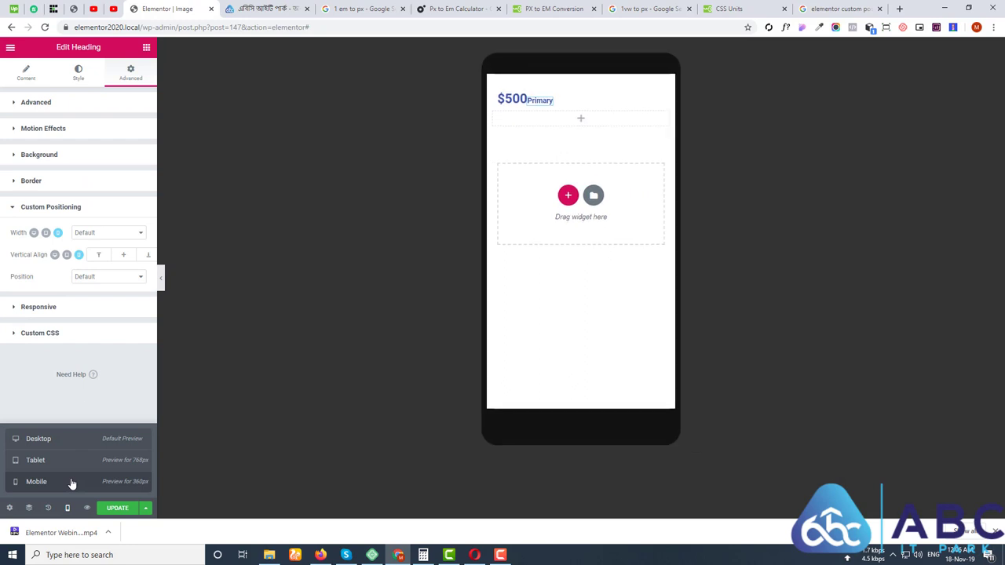
{"action": "left_click", "coordinate": [52, 459]}
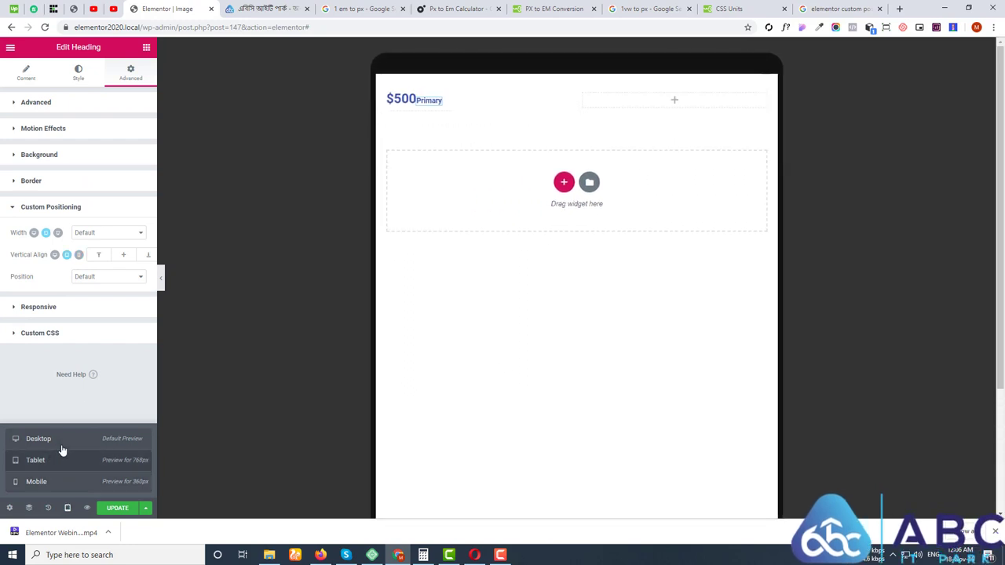
{"action": "left_click", "coordinate": [64, 447]}
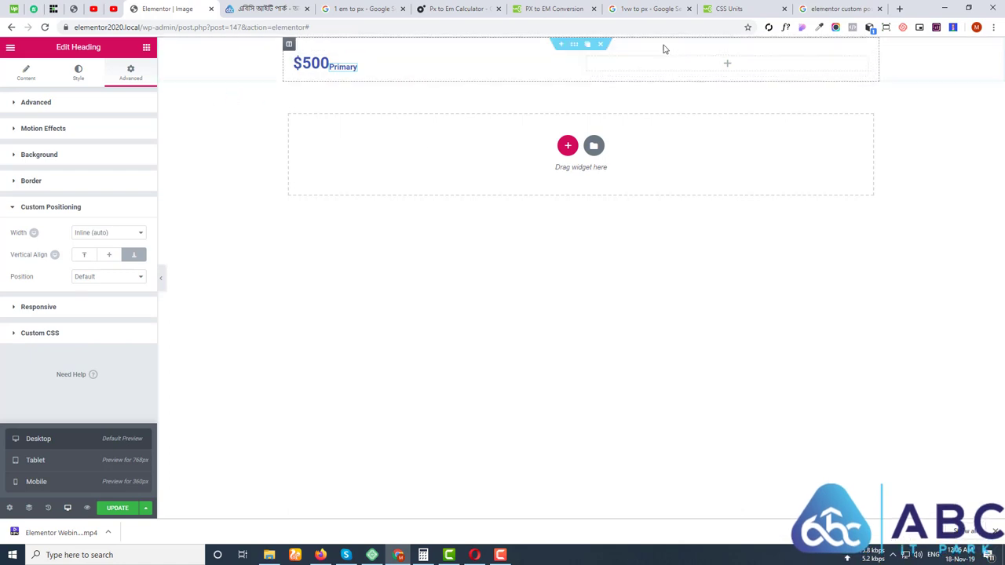
Delete the section holding the two headings and add a new single-column section.
{"action": "left_click", "coordinate": [605, 45]}
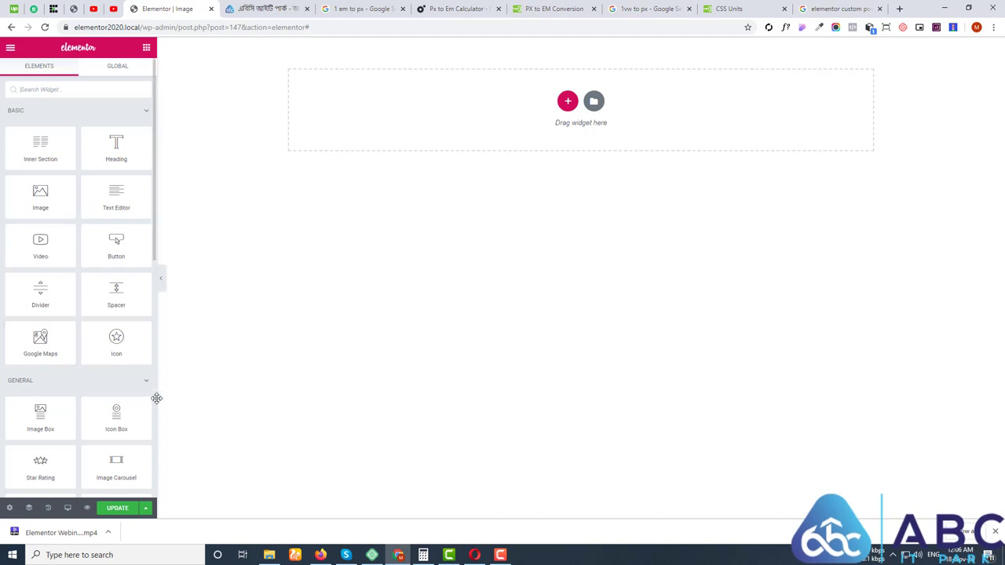
{"action": "scroll", "coordinate": [118, 298], "scroll_direction": "down", "scroll_amount": 5}
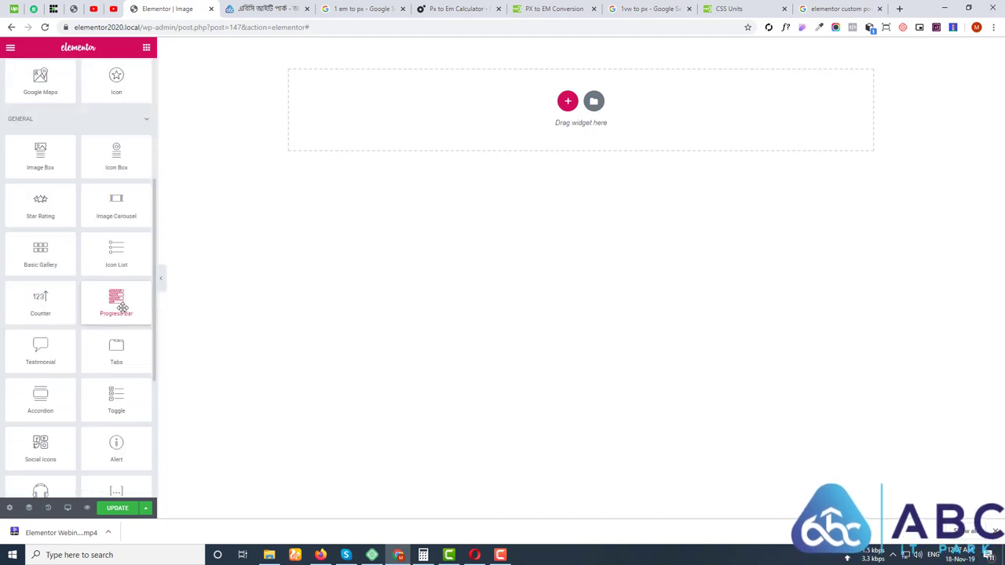
{"action": "scroll", "coordinate": [122, 307], "scroll_direction": "down", "scroll_amount": 5}
{"action": "scroll", "coordinate": [122, 307], "scroll_direction": "up", "scroll_amount": 8}
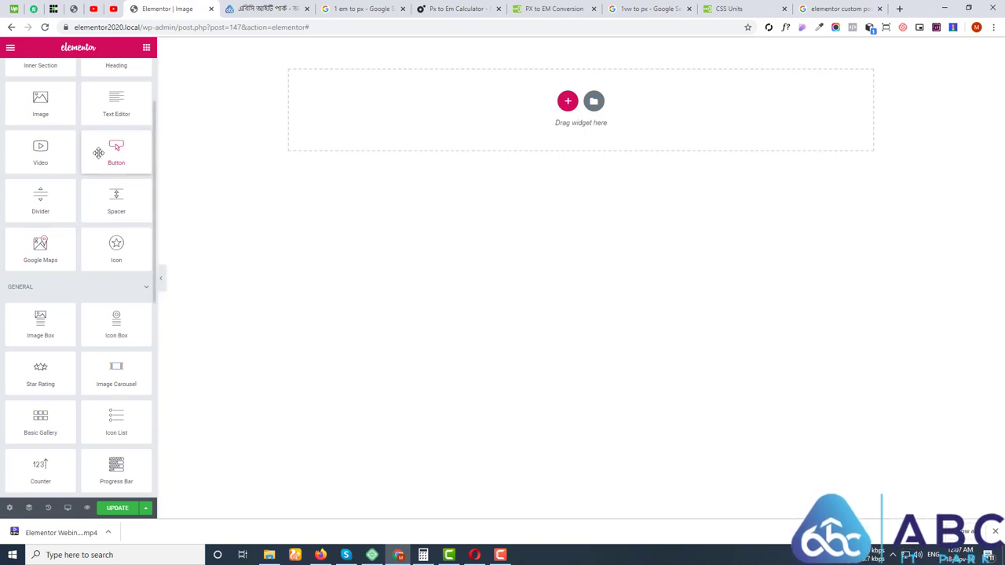
{"action": "scroll", "coordinate": [94, 152], "scroll_direction": "up", "scroll_amount": 1}
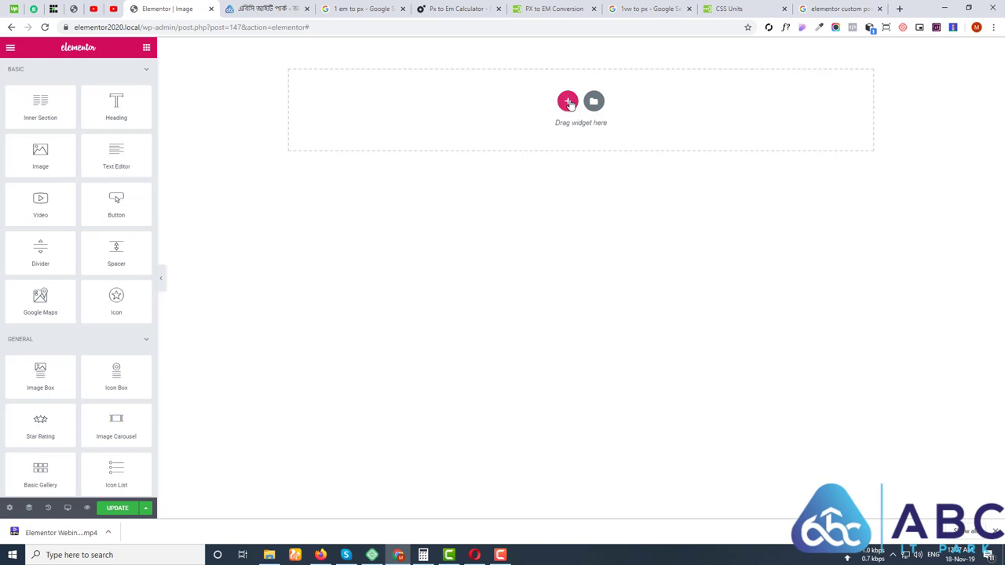
{"action": "left_click", "coordinate": [566, 102]}
{"action": "left_click", "coordinate": [447, 139]}
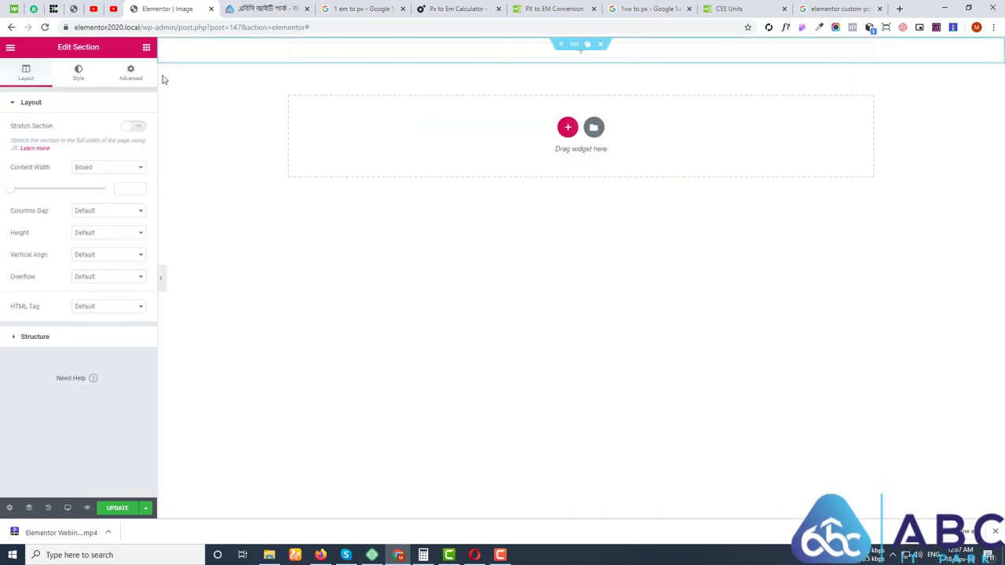
Place an Image widget in the new single-column section.
{"action": "left_click", "coordinate": [147, 48]}
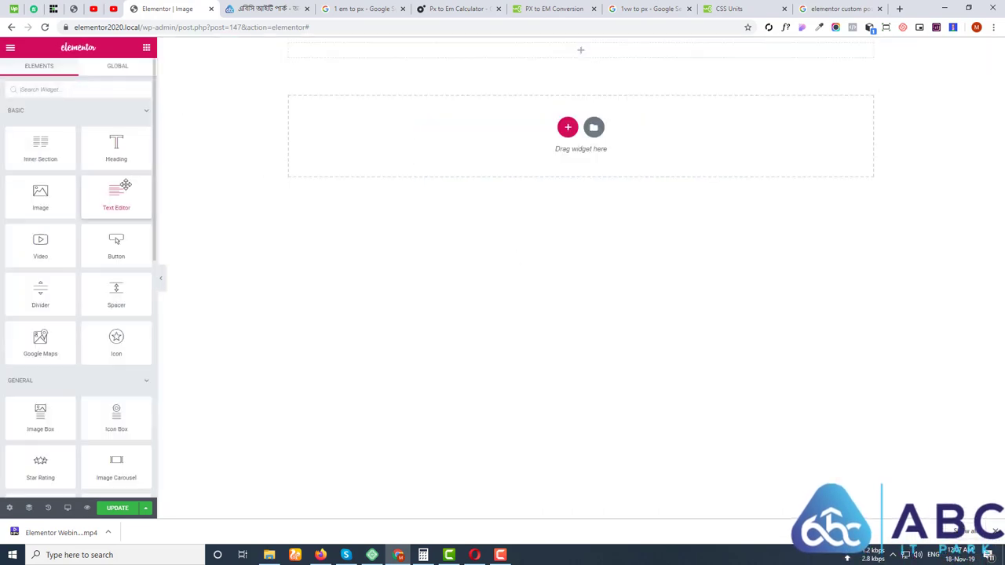
{"action": "mouse_move", "coordinate": [572, 50]}
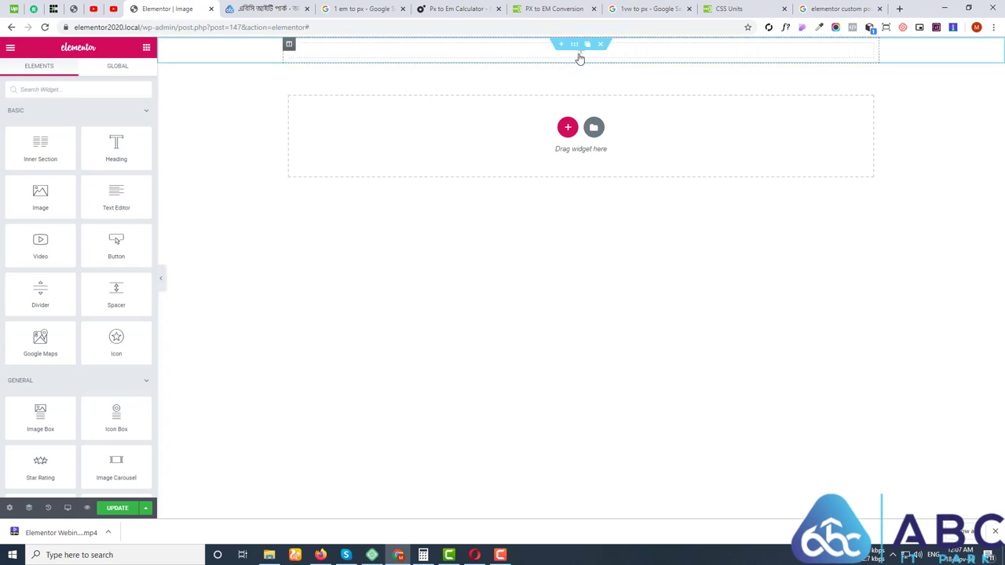
{"action": "left_click_drag", "start_coordinate": [40, 190], "coordinate": [526, 53]}
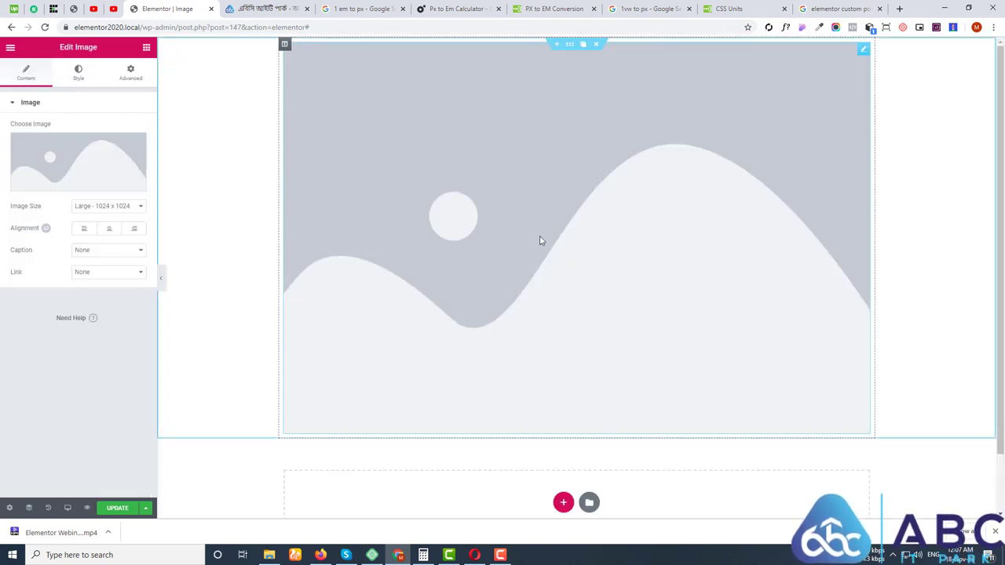
Insert the media library photo of two stools beneath the windows into the Image widget.
{"action": "left_click", "coordinate": [90, 179]}
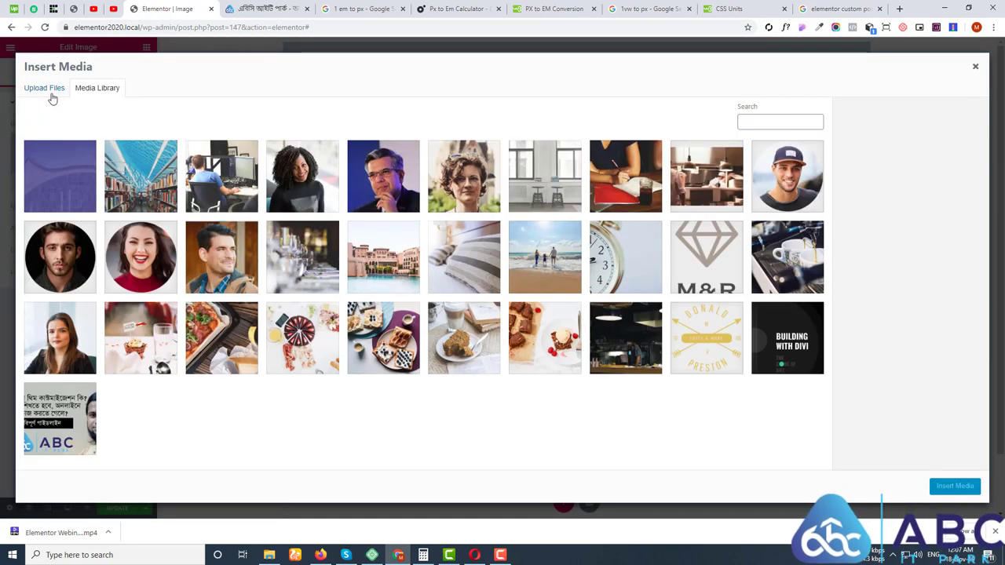
{"action": "left_click", "coordinate": [308, 173]}
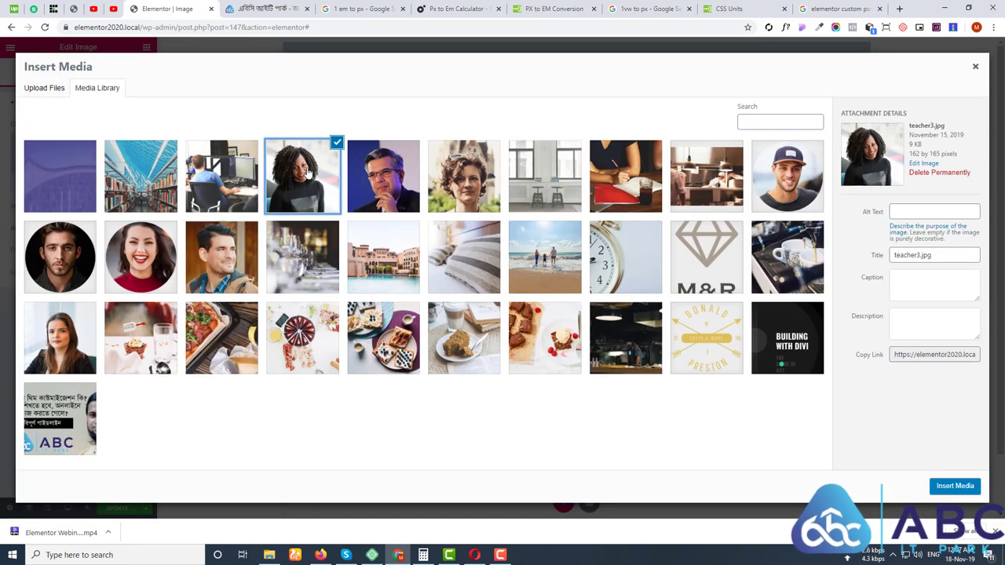
{"action": "left_click", "coordinate": [571, 174]}
{"action": "left_click", "coordinate": [954, 486]}
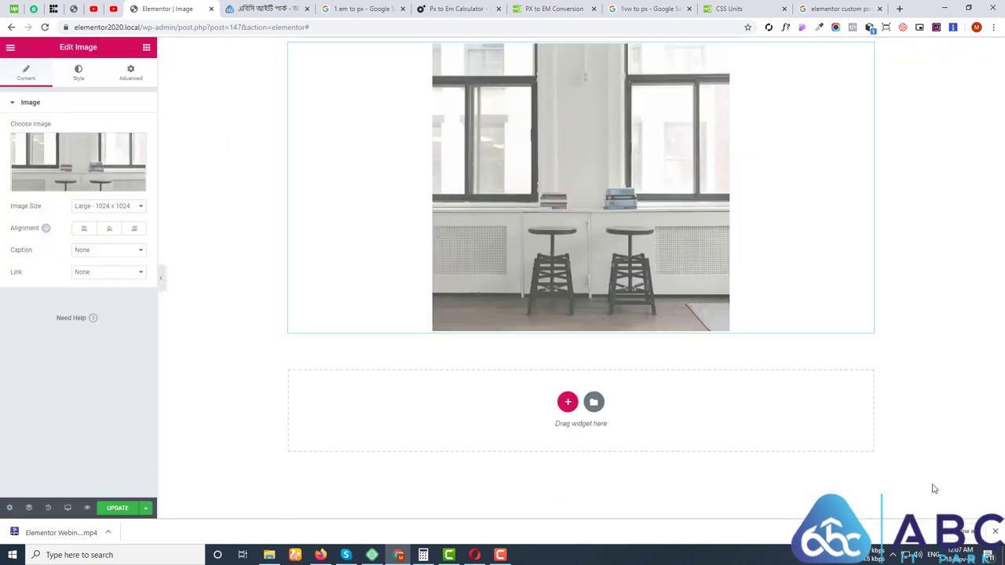
Try the Medium - 300 x 300 image size and return to Large - 1024 x 1024.
{"action": "left_click", "coordinate": [123, 208]}
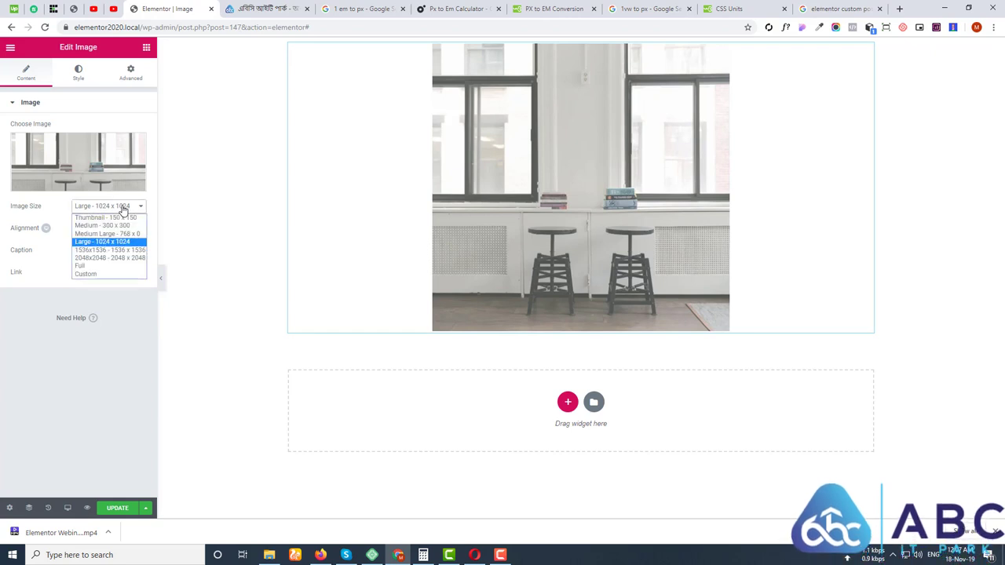
{"action": "left_click", "coordinate": [649, 151]}
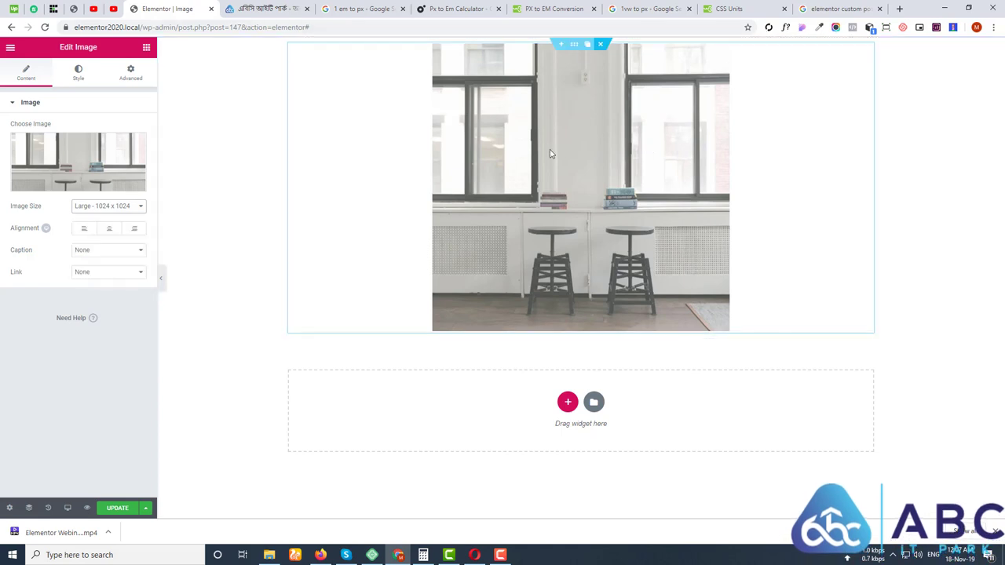
{"action": "left_click", "coordinate": [118, 208]}
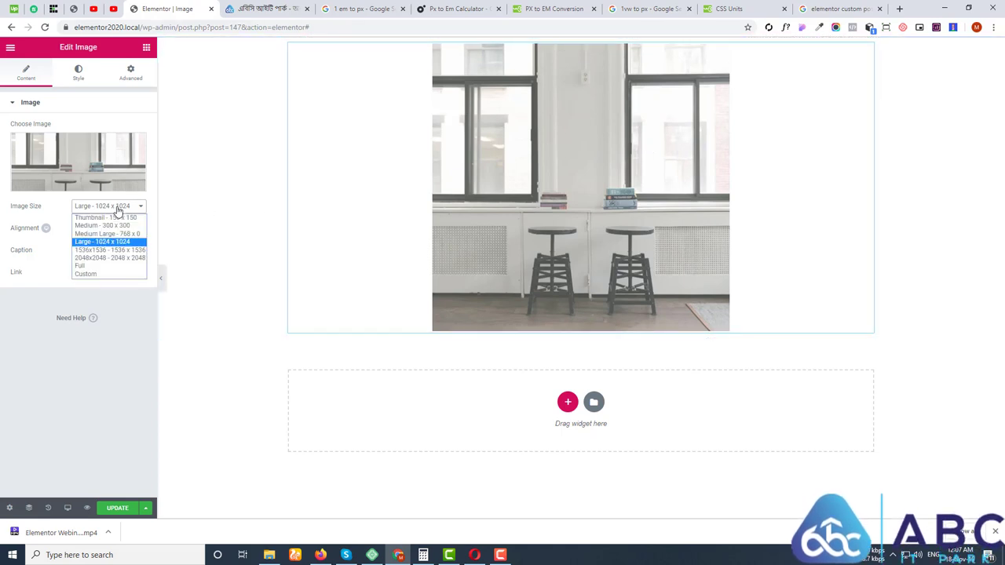
{"action": "left_click", "coordinate": [116, 226]}
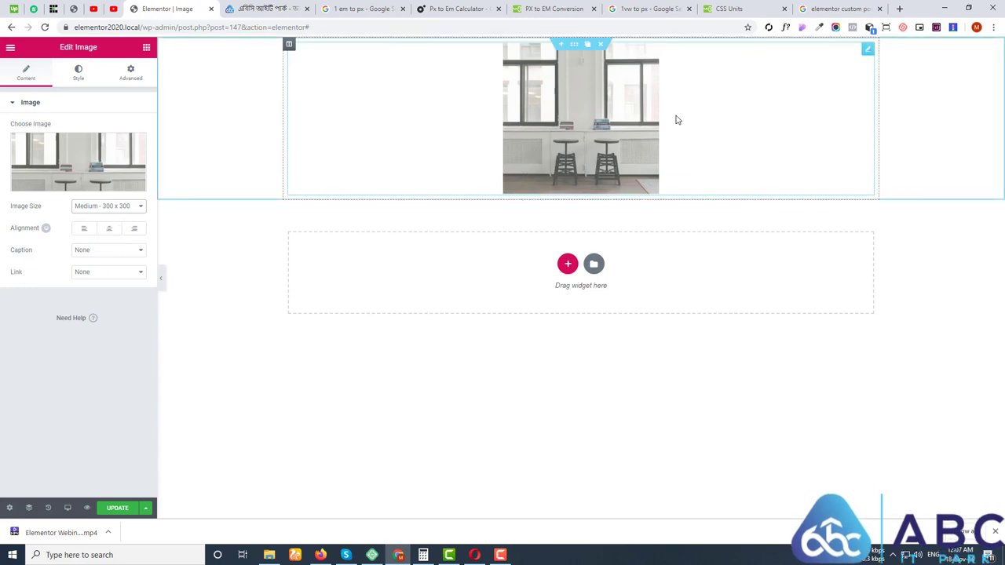
{"action": "left_click", "coordinate": [115, 208]}
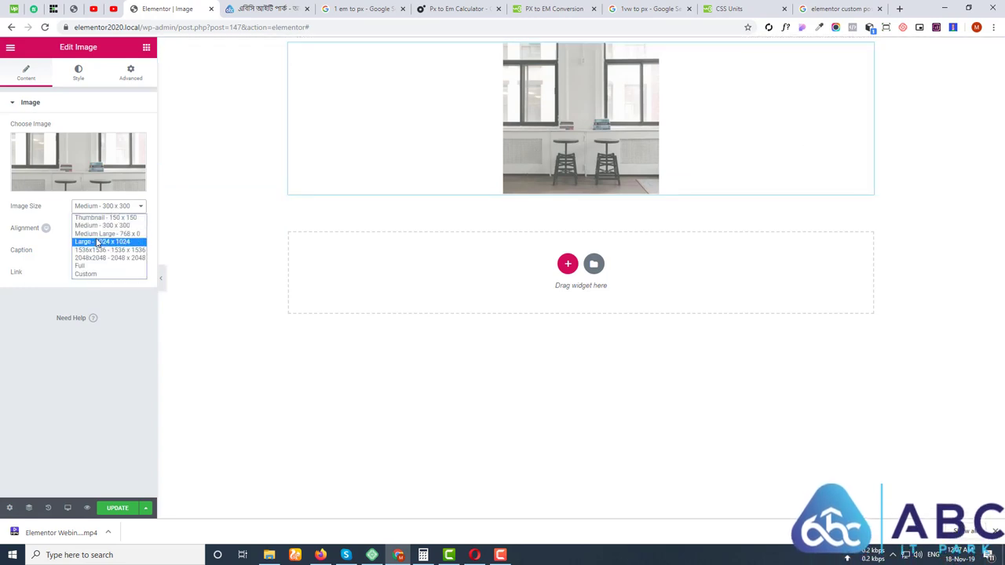
{"action": "left_click", "coordinate": [98, 241]}
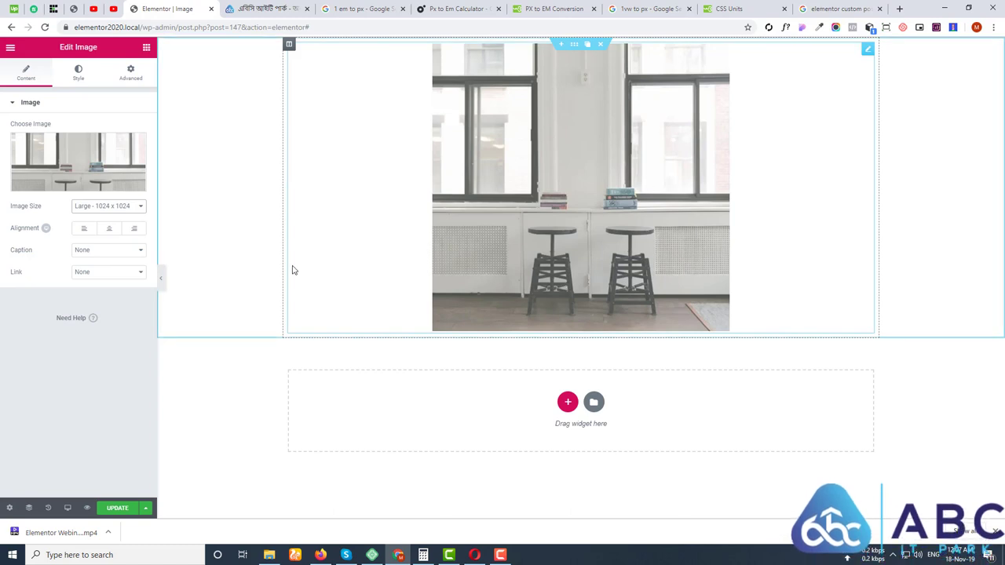
Try the 1536x1536 image size on the stools photo, followed by the Full size.
{"action": "left_click", "coordinate": [122, 207]}
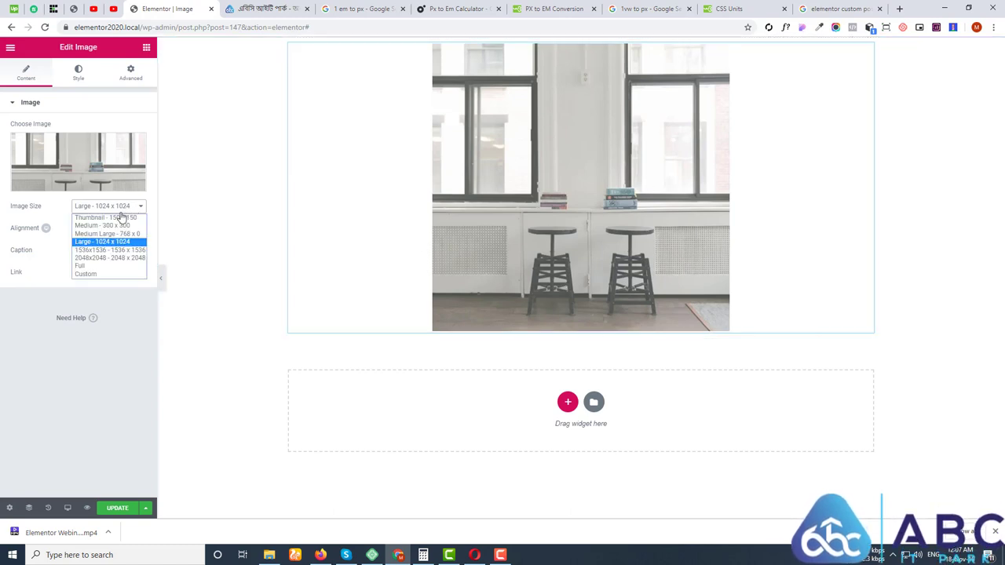
{"action": "left_click", "coordinate": [109, 251]}
{"action": "left_click", "coordinate": [106, 207]}
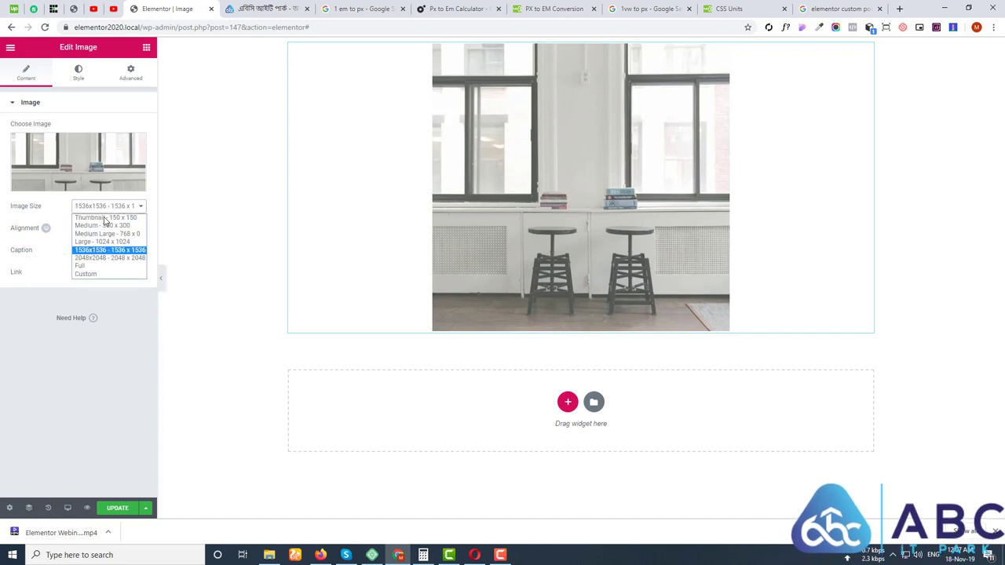
{"action": "left_click", "coordinate": [96, 266]}
{"action": "left_click", "coordinate": [106, 209]}
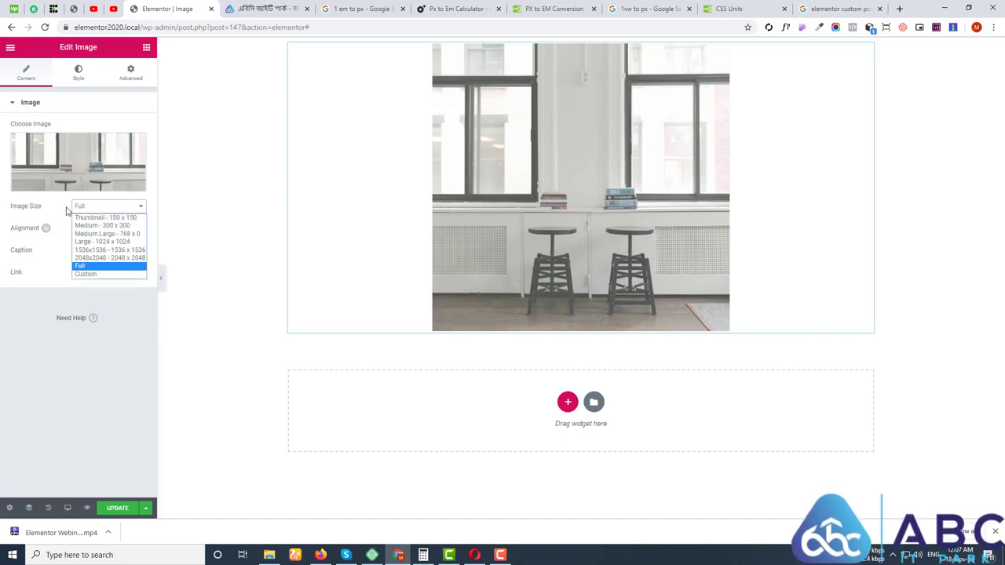
{"action": "left_click", "coordinate": [67, 210]}
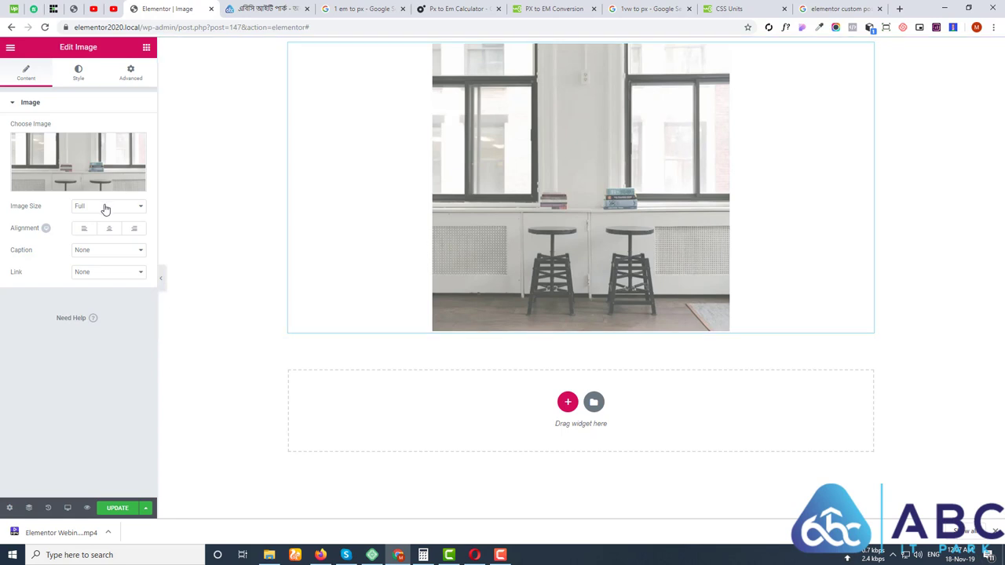
Apply a custom image size of 200 x 200 to the stools photo.
{"action": "left_click", "coordinate": [105, 207]}
{"action": "left_click", "coordinate": [93, 273]}
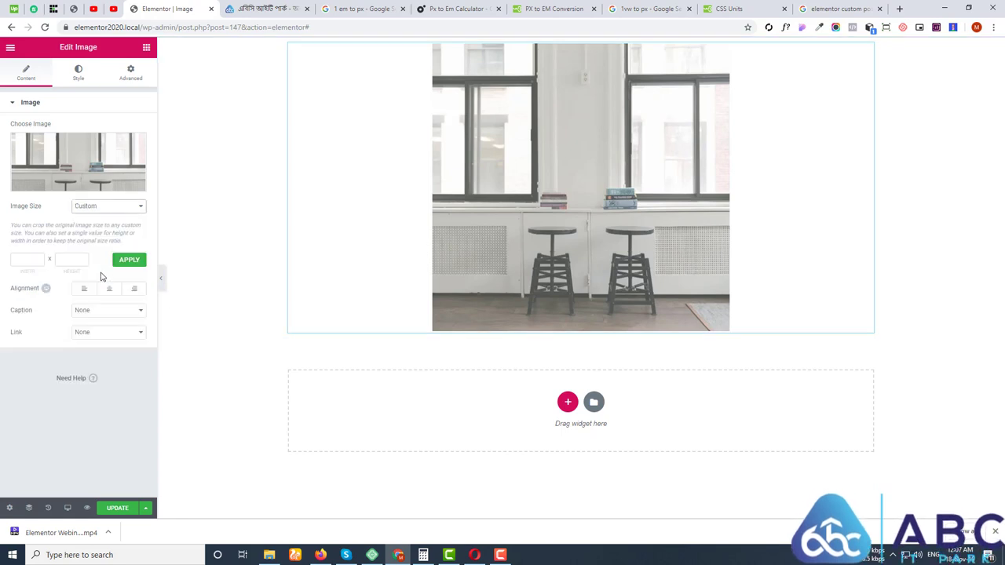
{"action": "left_click", "coordinate": [26, 261]}
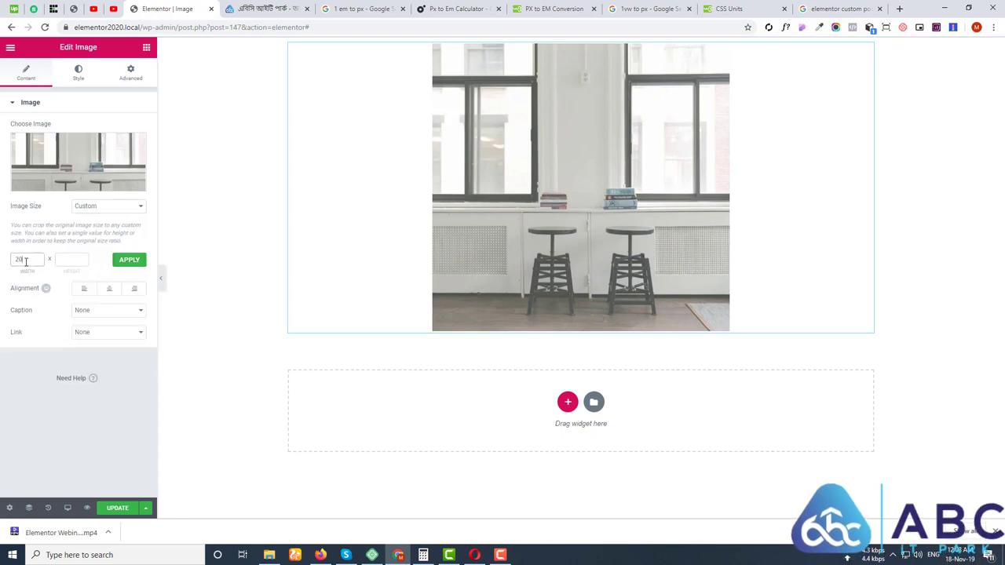
{"action": "type", "text": "200"}
{"action": "left_click", "coordinate": [70, 258]}
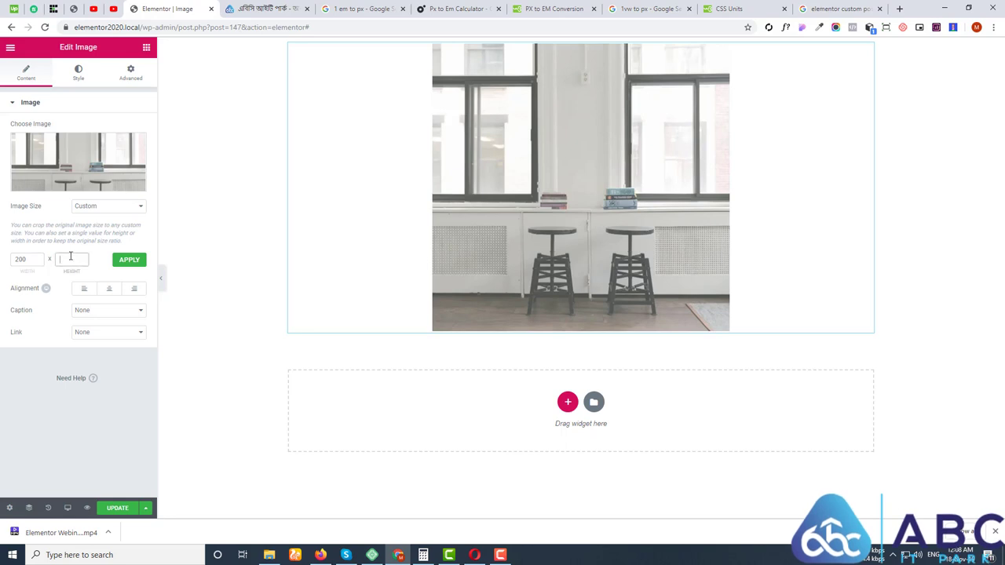
{"action": "left_click", "coordinate": [127, 262]}
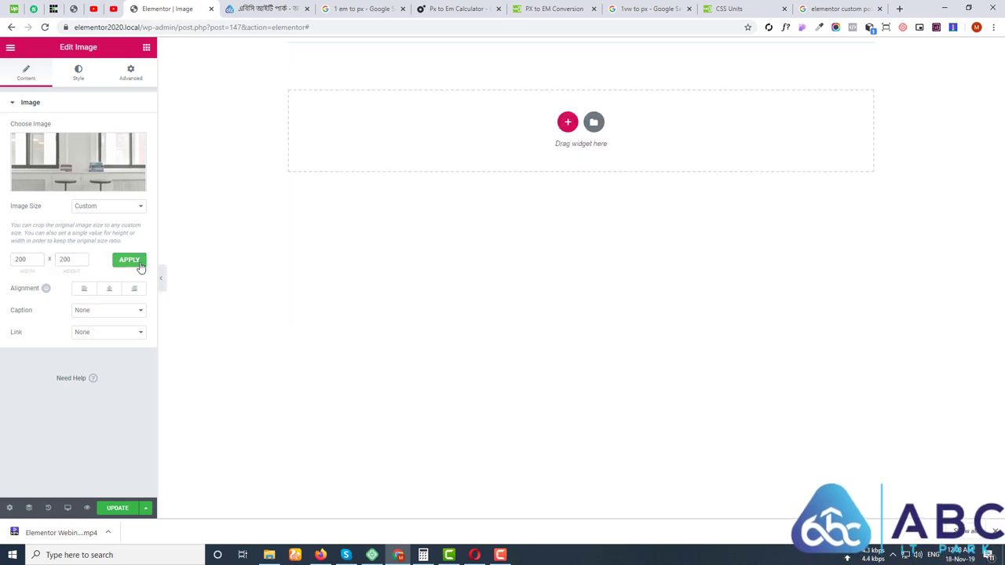
Apply a custom image size of 1000 x 1000, and clear both custom dimensions.
{"action": "left_click_drag", "start_coordinate": [32, 259], "coordinate": [1, 264]}
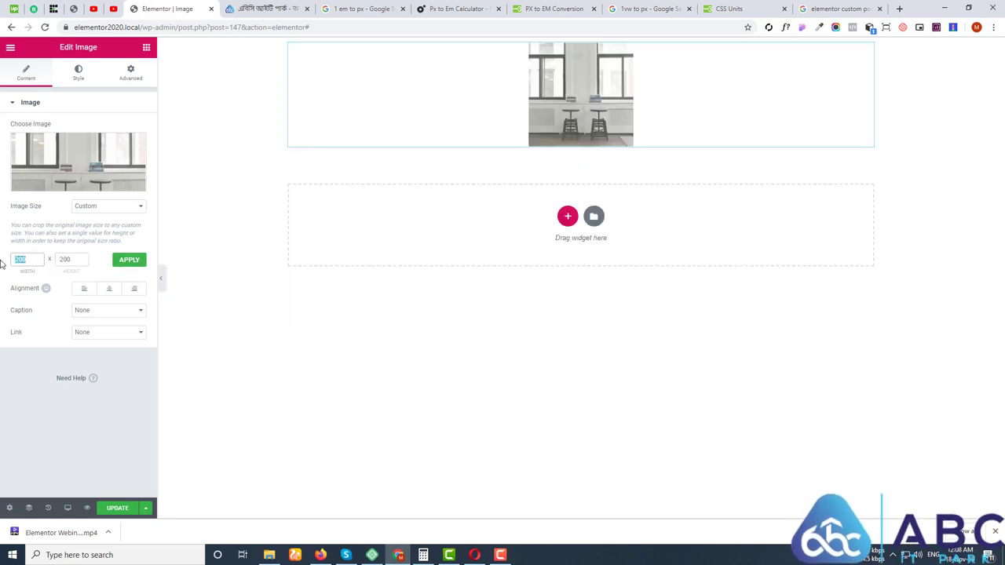
{"action": "left_click_drag", "start_coordinate": [74, 259], "coordinate": [11, 274]}
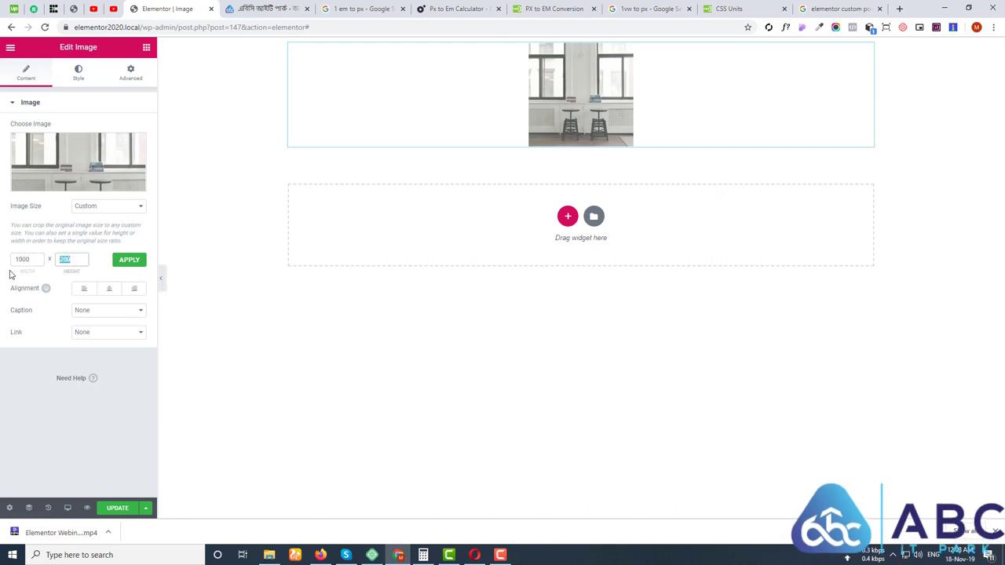
{"action": "type", "text": "1000"}
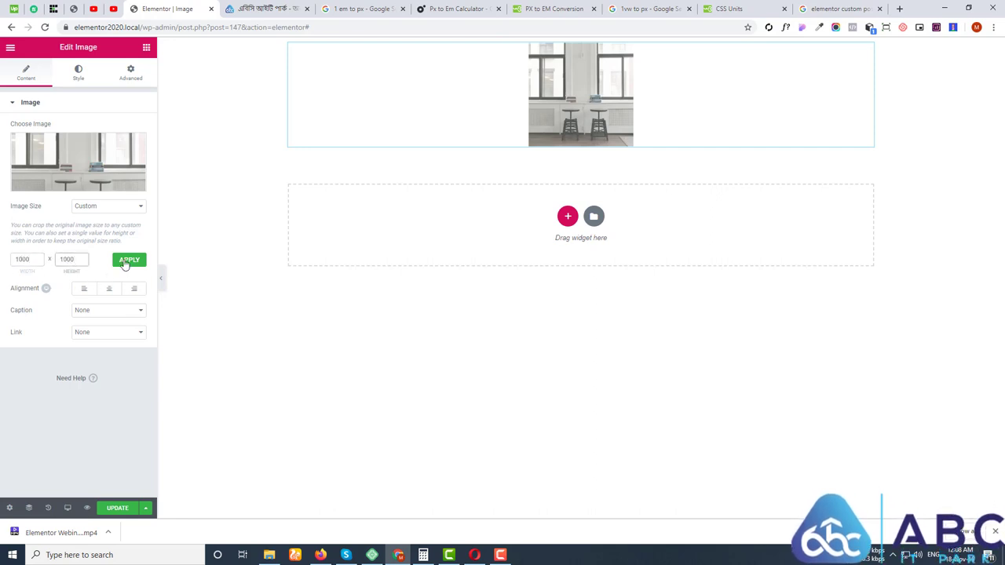
{"action": "left_click", "coordinate": [127, 260]}
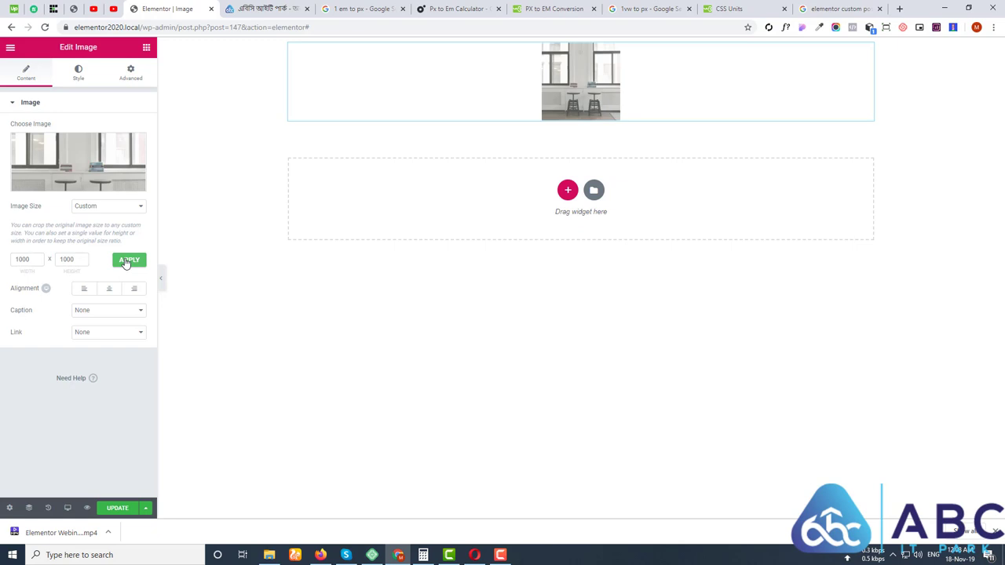
{"action": "left_click_drag", "start_coordinate": [74, 259], "coordinate": [7, 260]}
{"action": "key", "text": "BackSpace"}
{"action": "key", "text": "BackSpace"}
Try the Thumbnail - 150 x 150 image size, and settle on Medium Large - 768 x 0.
{"action": "left_click", "coordinate": [118, 208]}
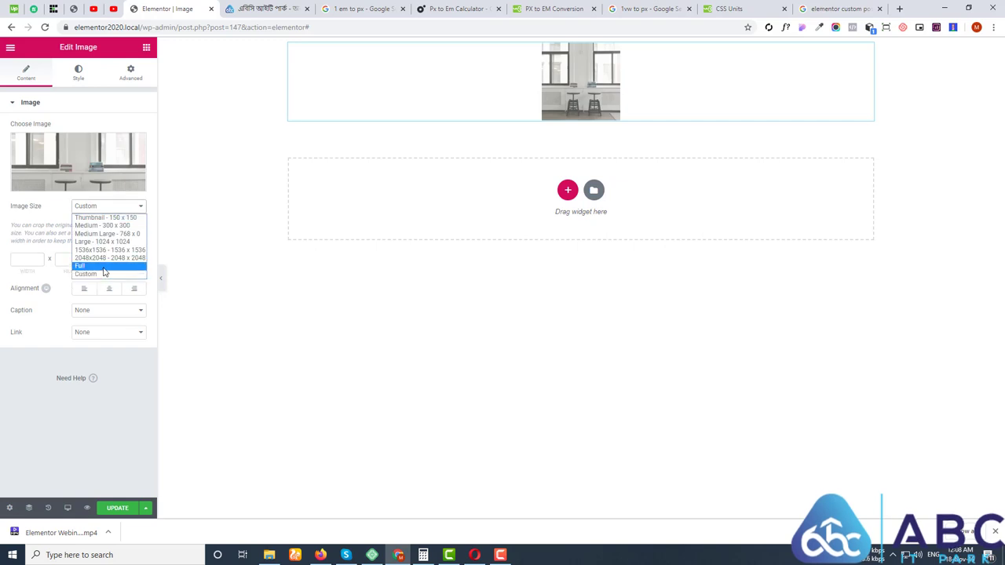
{"action": "left_click", "coordinate": [112, 218]}
{"action": "left_click", "coordinate": [106, 208]}
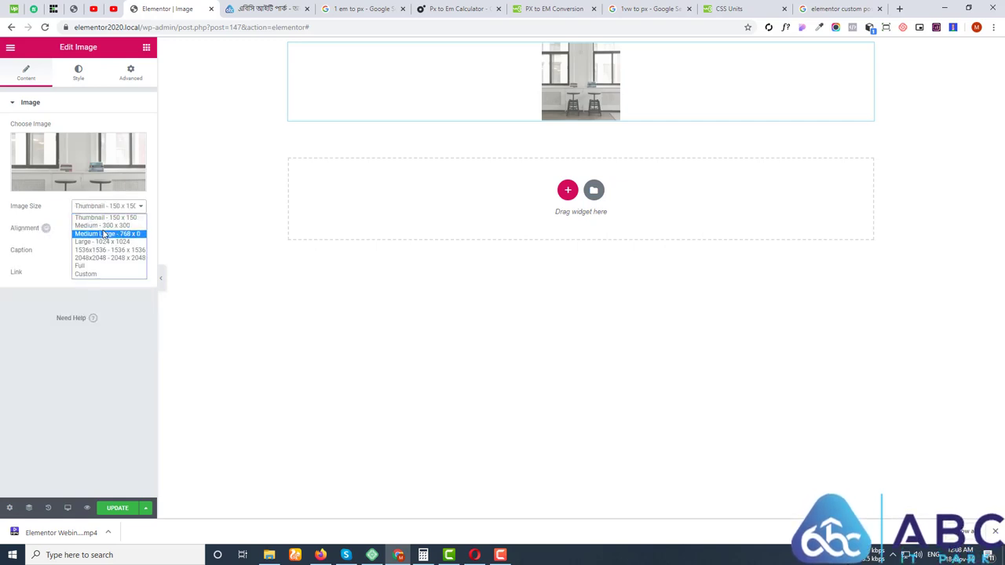
{"action": "left_click", "coordinate": [103, 234]}
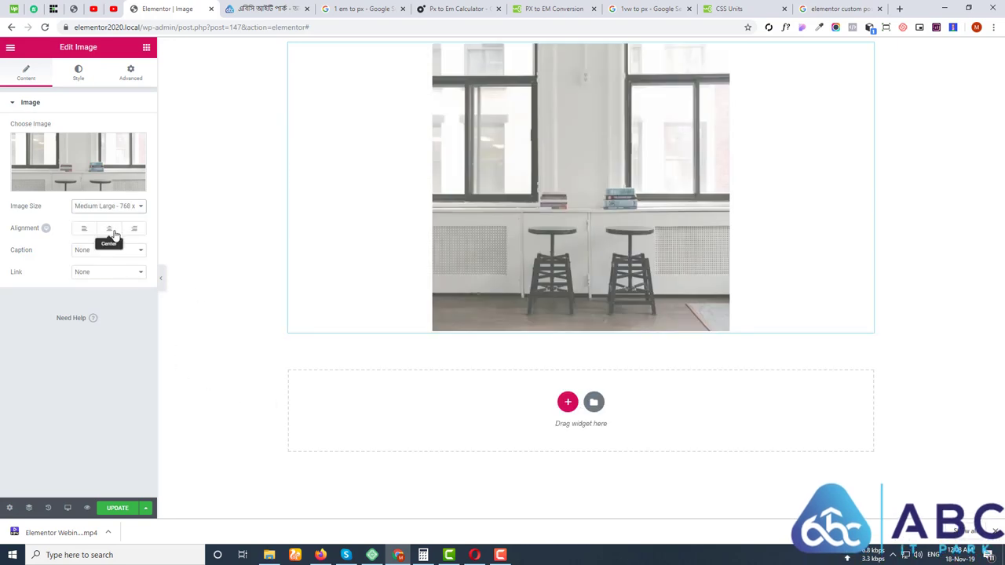
Set the stools photo's image size to Full and its alignment to Center.
{"action": "left_click", "coordinate": [114, 208]}
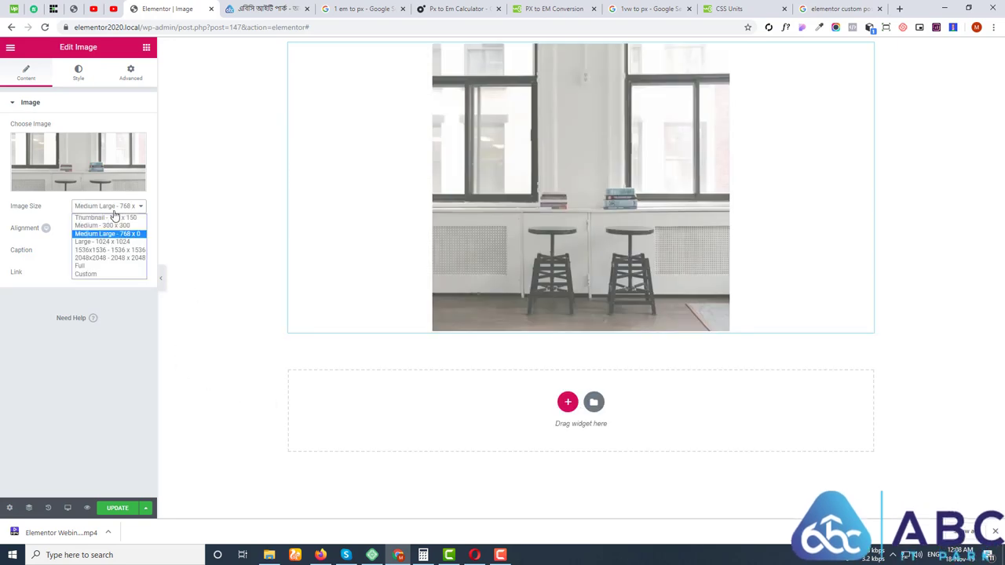
{"action": "left_click", "coordinate": [97, 265]}
{"action": "left_click", "coordinate": [108, 231]}
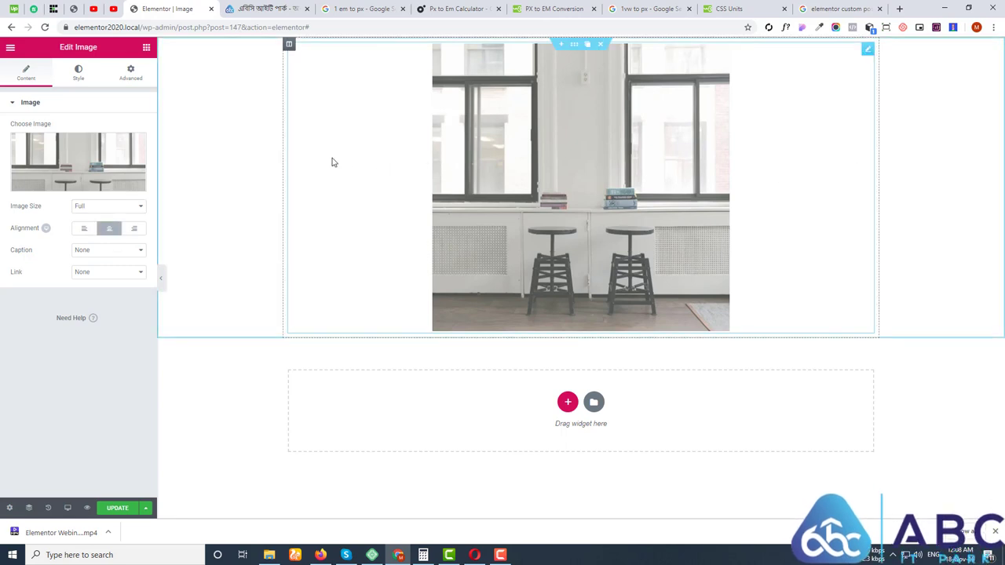
Try the Left, Center and Right alignments on the stools photo, ending with Right.
{"action": "left_click", "coordinate": [84, 230]}
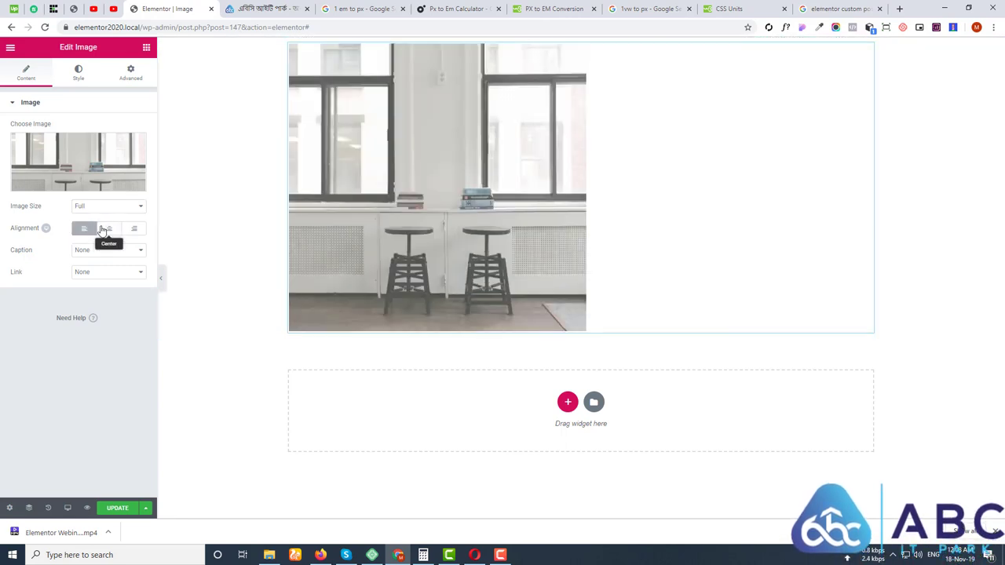
{"action": "left_click", "coordinate": [108, 230]}
{"action": "left_click", "coordinate": [135, 230]}
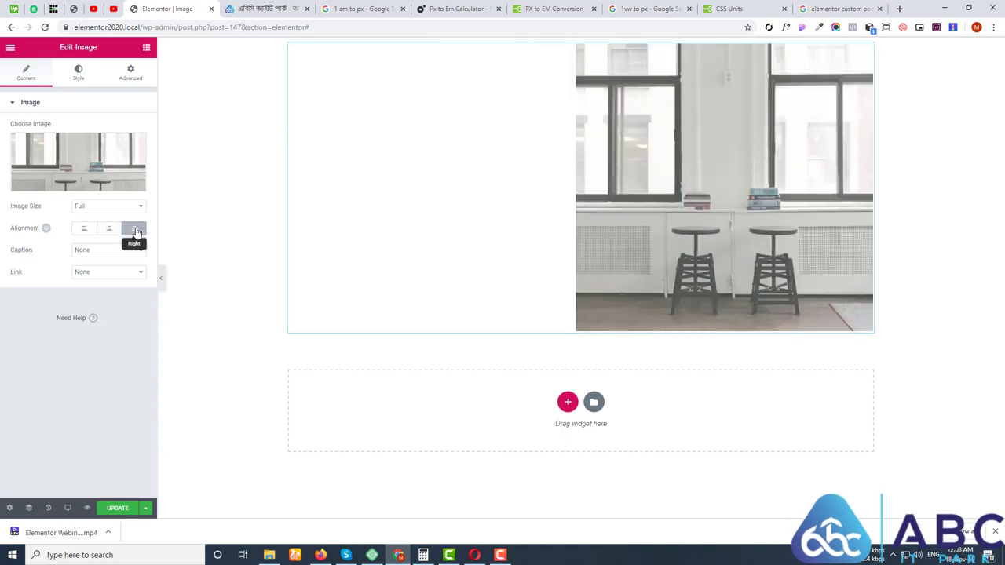
{"action": "left_click", "coordinate": [83, 230]}
{"action": "left_click", "coordinate": [109, 231]}
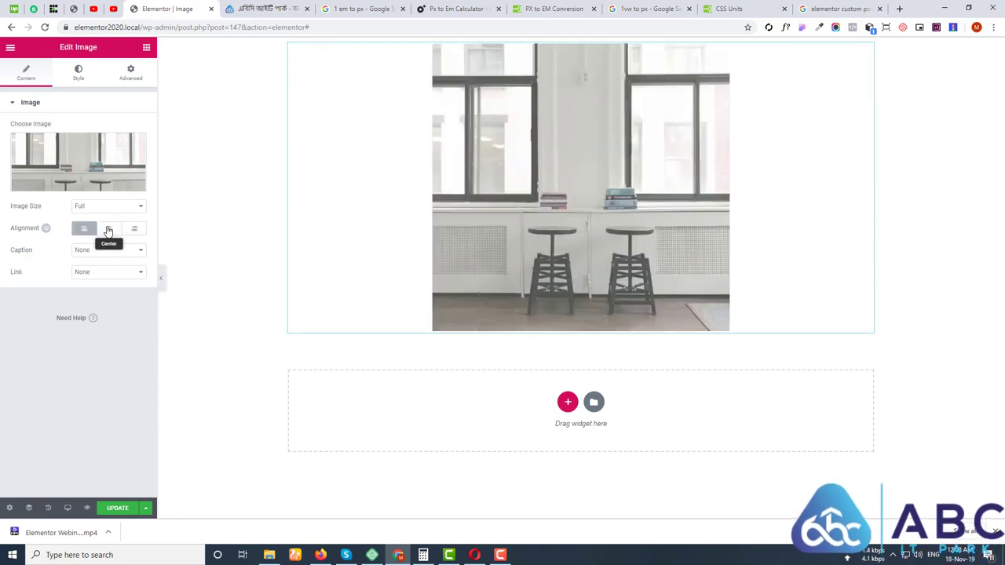
{"action": "left_click", "coordinate": [135, 230]}
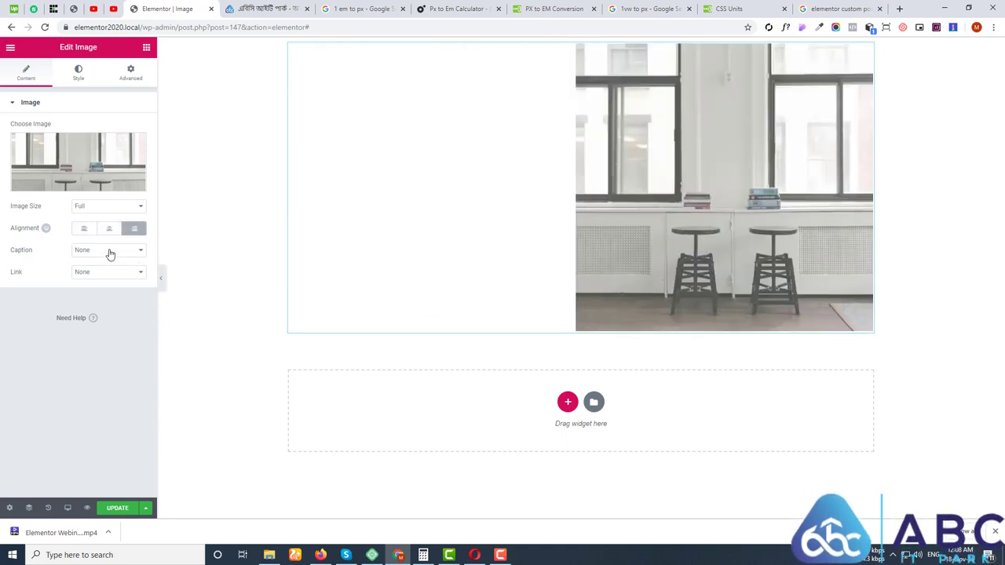
Give the section containing the stools photo a classic black background color.
{"action": "left_click", "coordinate": [108, 251]}
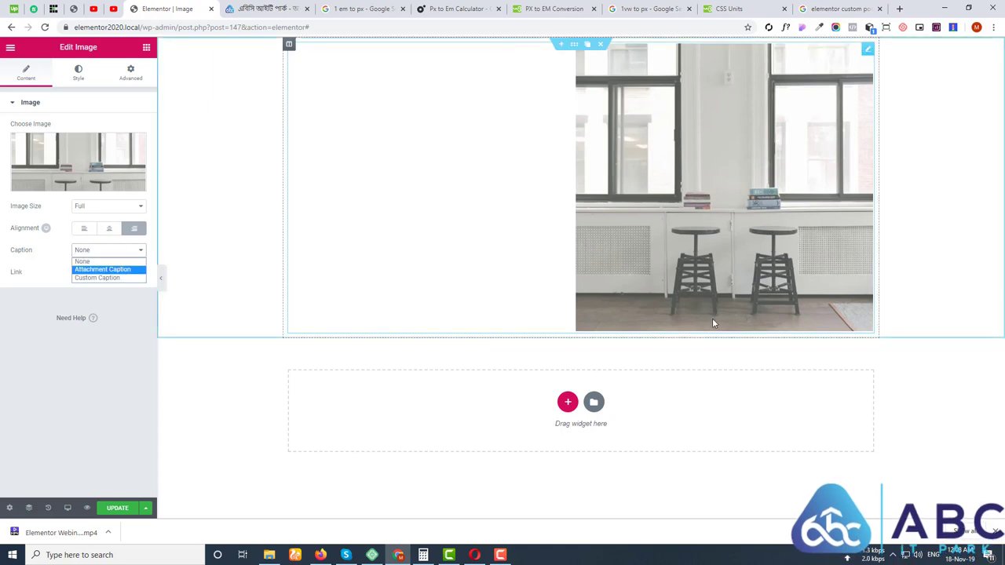
{"action": "left_click", "coordinate": [575, 46]}
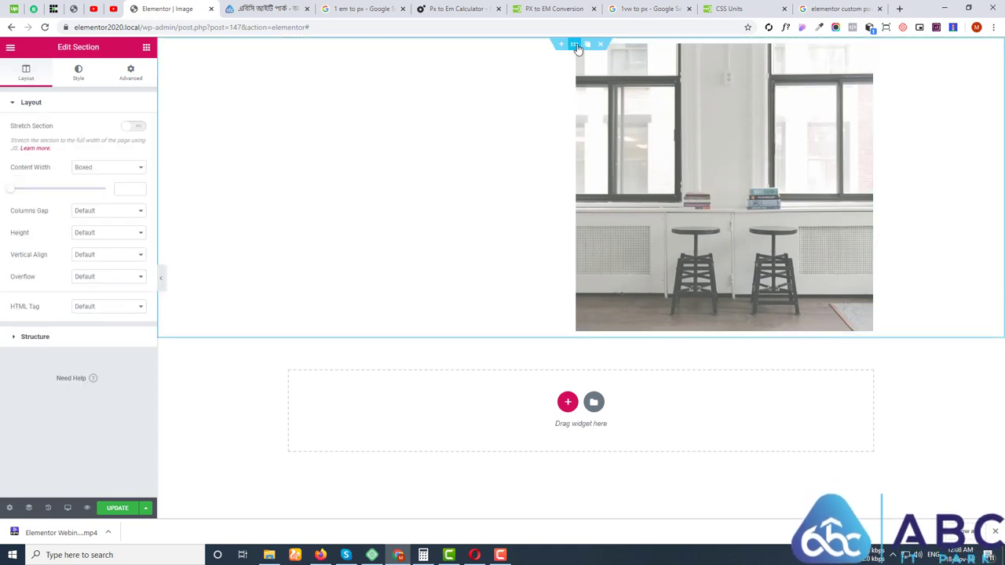
{"action": "left_click", "coordinate": [80, 76]}
{"action": "left_click", "coordinate": [81, 151]}
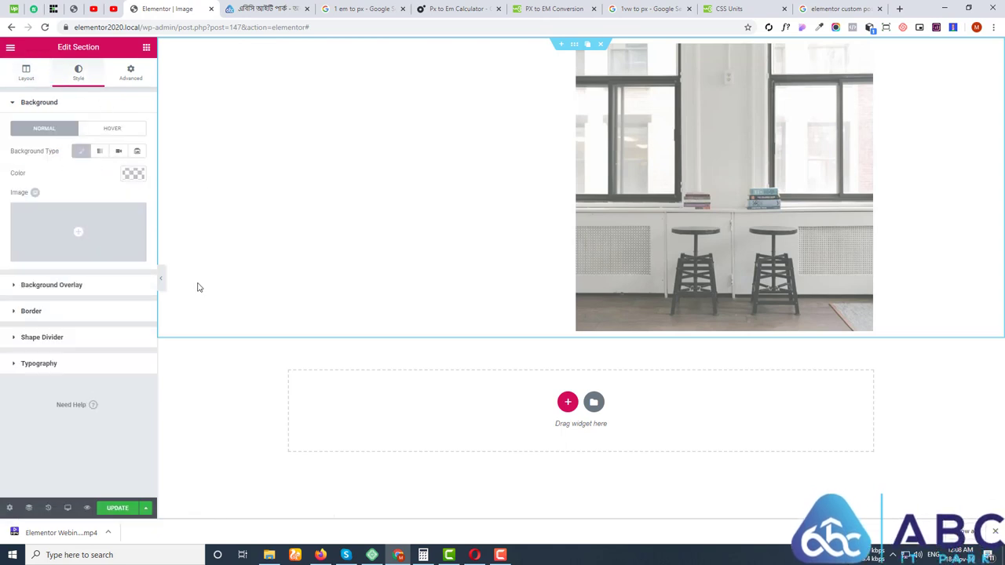
{"action": "left_click", "coordinate": [132, 175]}
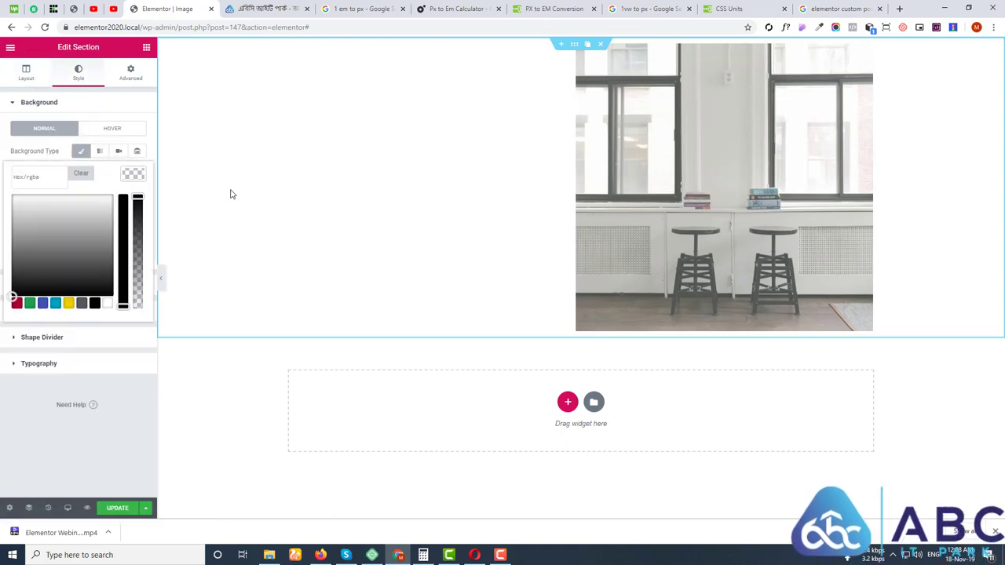
{"action": "left_click", "coordinate": [95, 303]}
Try the Attachment Caption and Custom Caption options on the stools photo, and settle on Attachment Caption.
{"action": "left_click", "coordinate": [750, 116]}
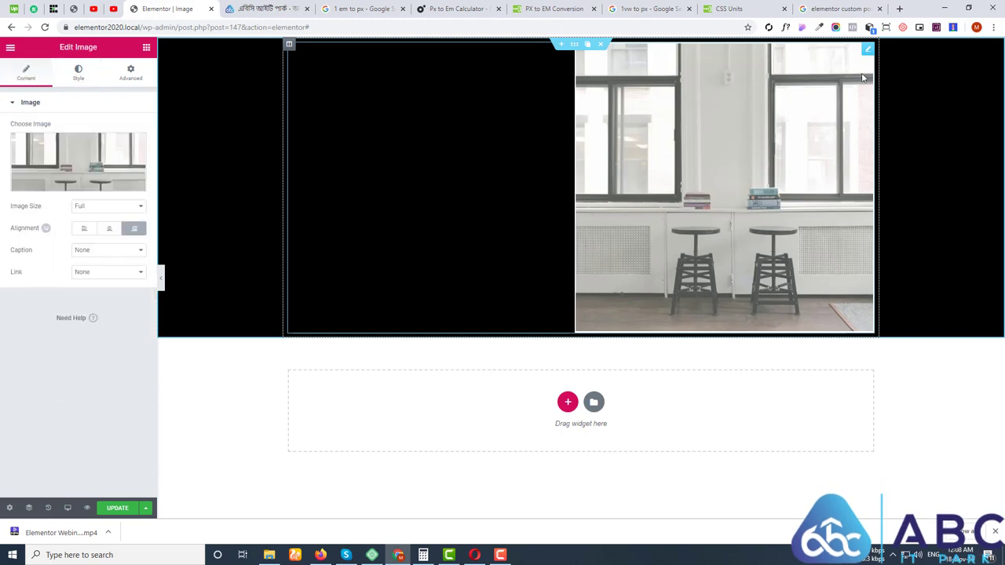
{"action": "left_click", "coordinate": [108, 249]}
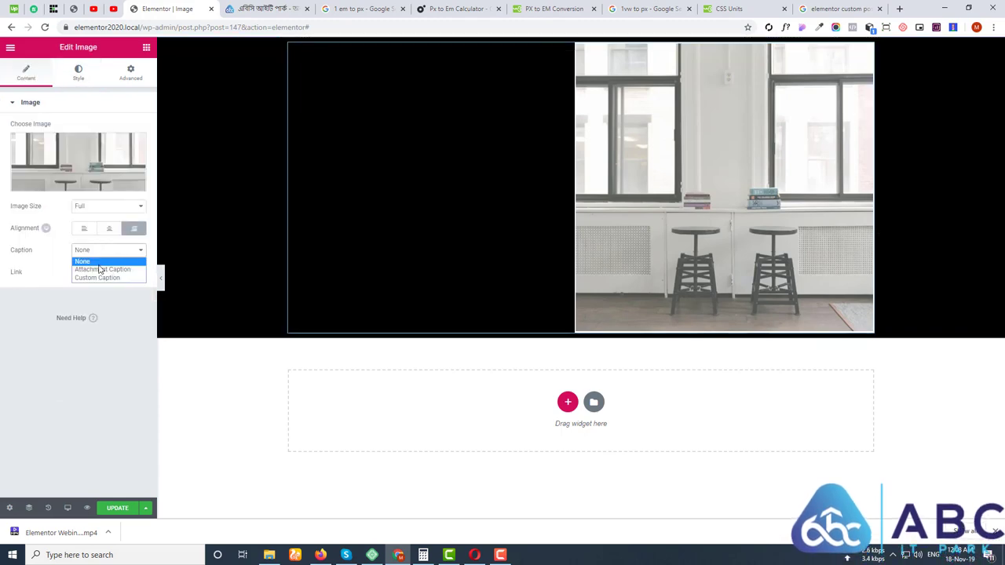
{"action": "left_click", "coordinate": [102, 270]}
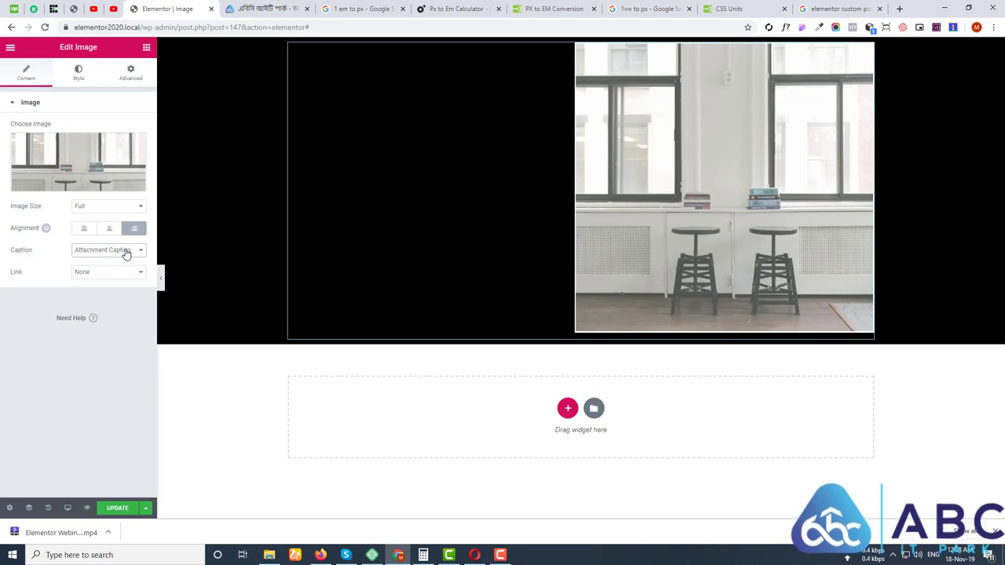
{"action": "left_click", "coordinate": [125, 252]}
{"action": "left_click", "coordinate": [113, 278]}
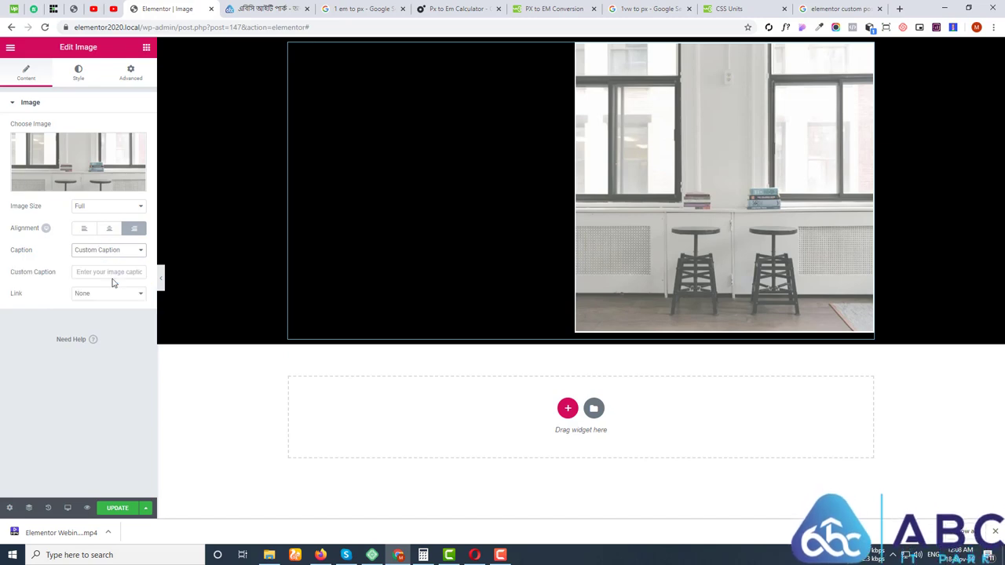
{"action": "left_click", "coordinate": [112, 253]}
{"action": "left_click", "coordinate": [112, 268]}
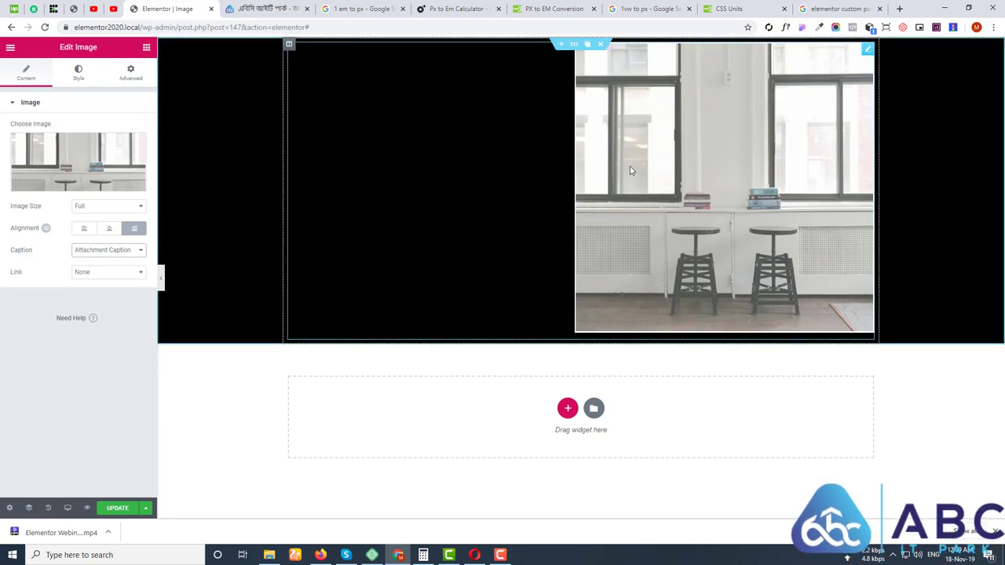
Add the caption "Simple Picture" to study_1.jpg in the media library and insert it into the Image widget.
{"action": "left_click", "coordinate": [76, 165]}
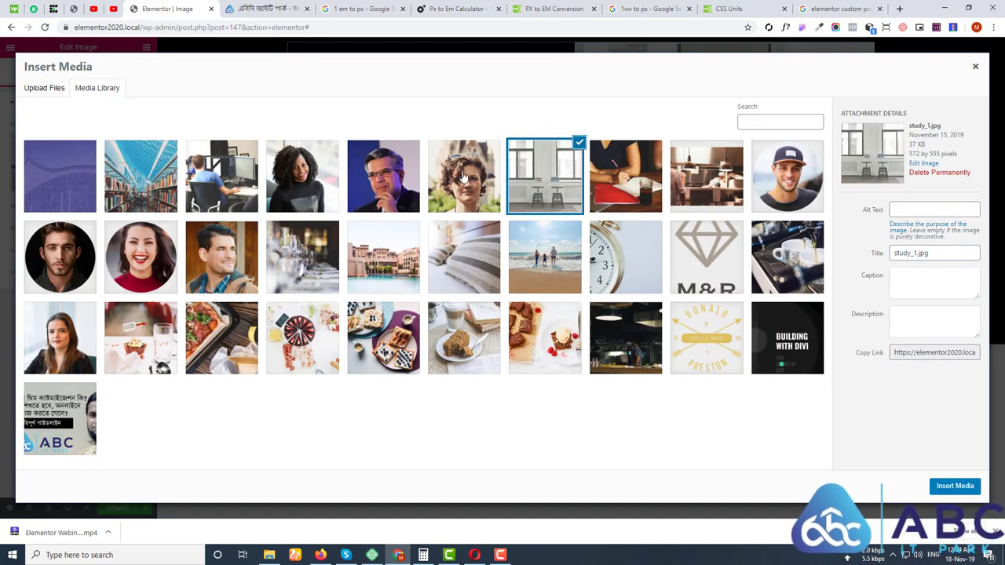
{"action": "left_click", "coordinate": [909, 277]}
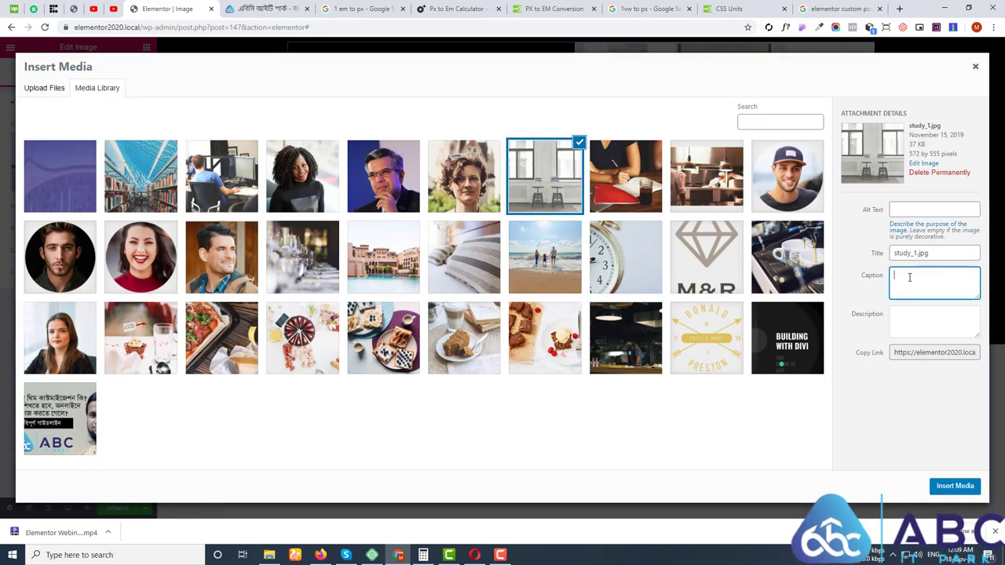
{"action": "left_click", "coordinate": [903, 207]}
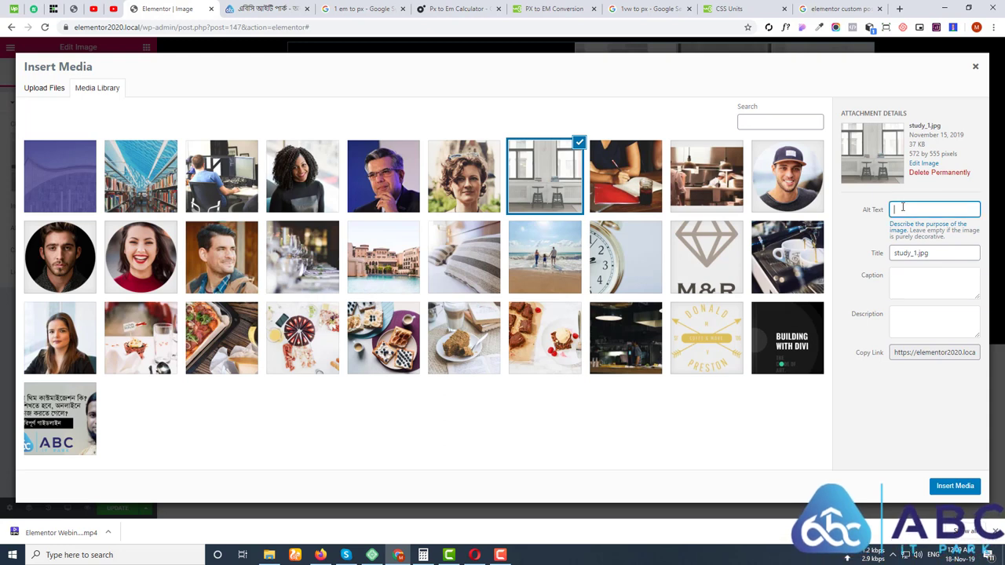
{"action": "left_click", "coordinate": [914, 313]}
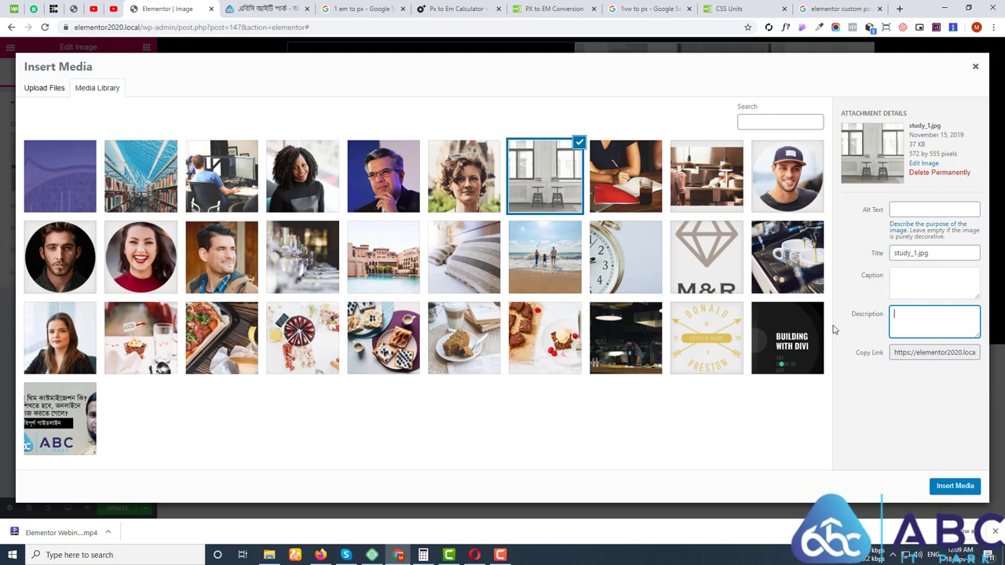
{"action": "left_click", "coordinate": [933, 278]}
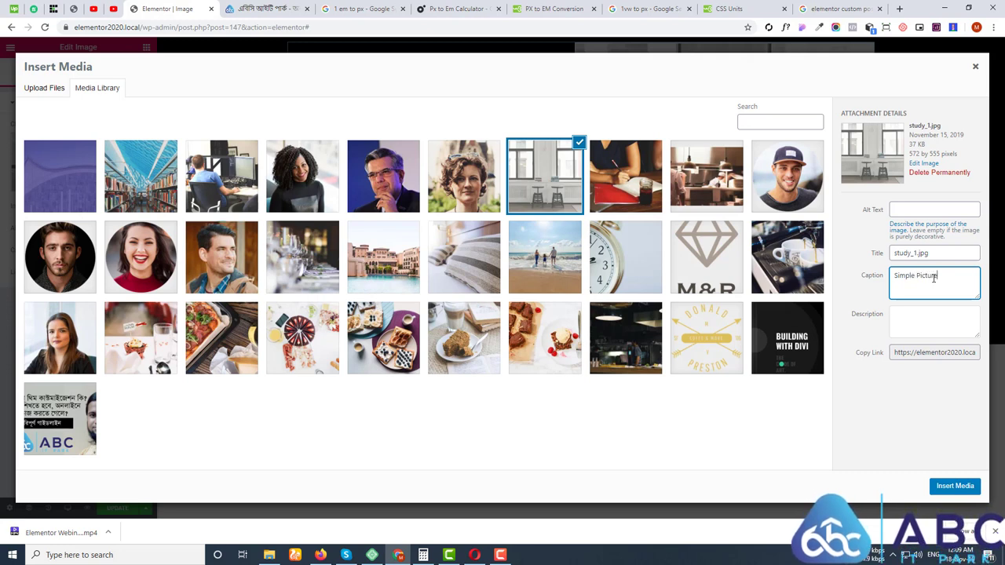
{"action": "left_click", "coordinate": [954, 485]}
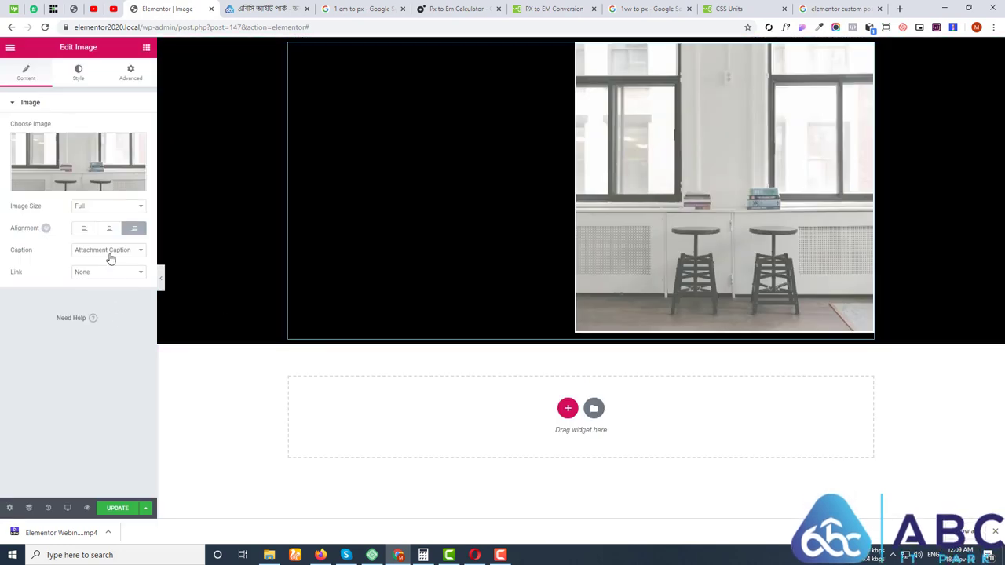
Update the page, check the photo's caption in the page preview, and return to the editor with a reload.
{"action": "left_click", "coordinate": [118, 508]}
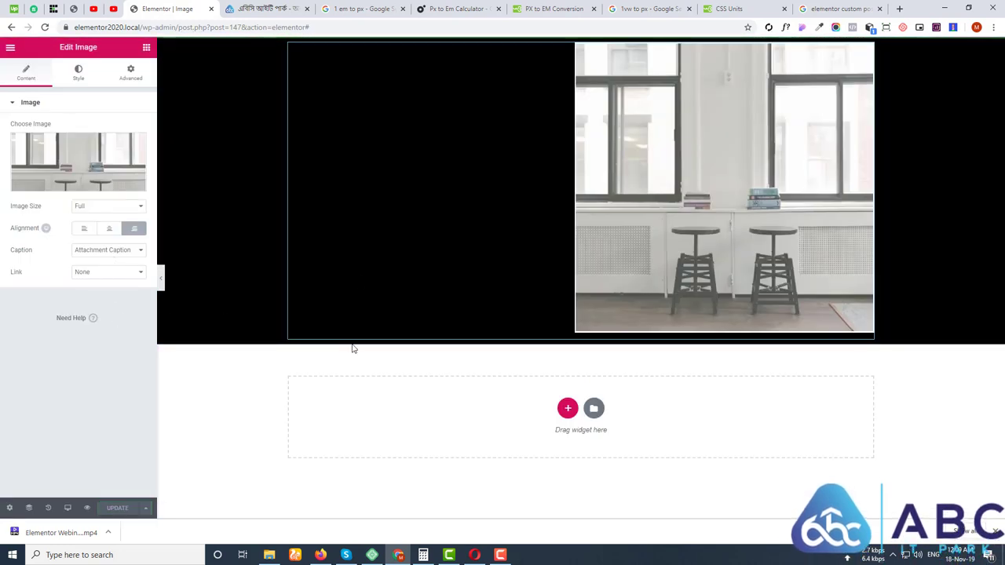
{"action": "left_click", "coordinate": [89, 509]}
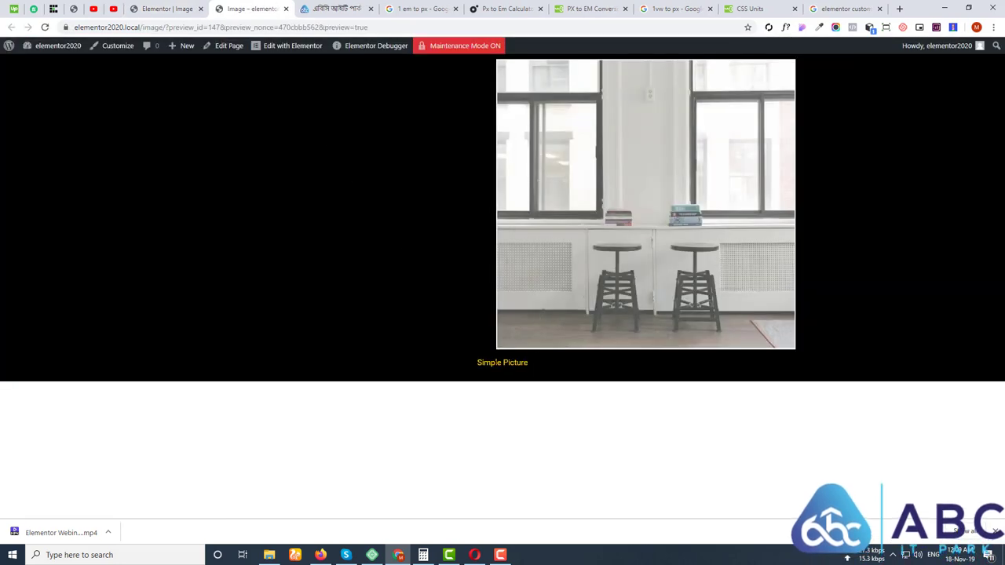
{"action": "left_click_drag", "start_coordinate": [490, 363], "coordinate": [537, 365]}
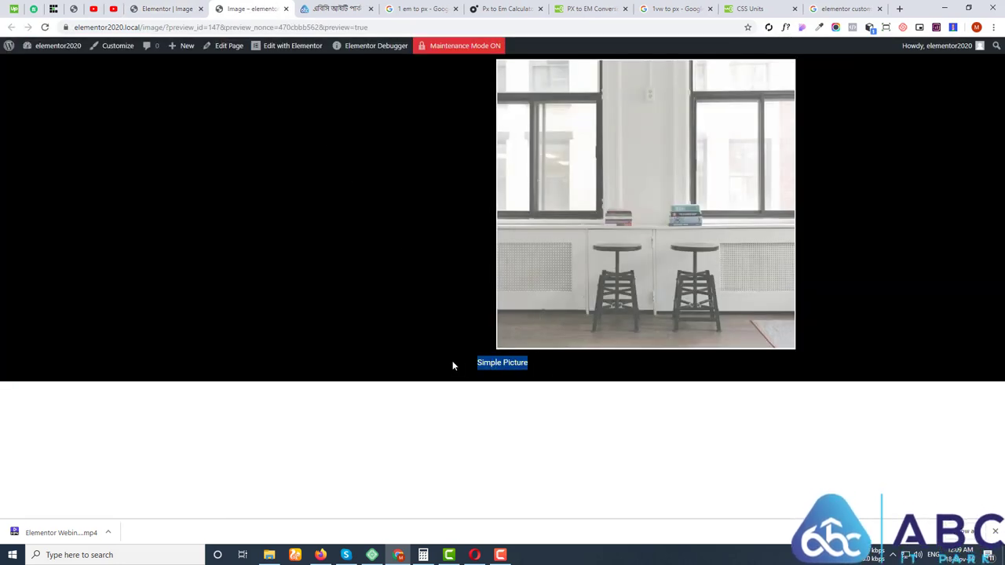
{"action": "left_click", "coordinate": [165, 9]}
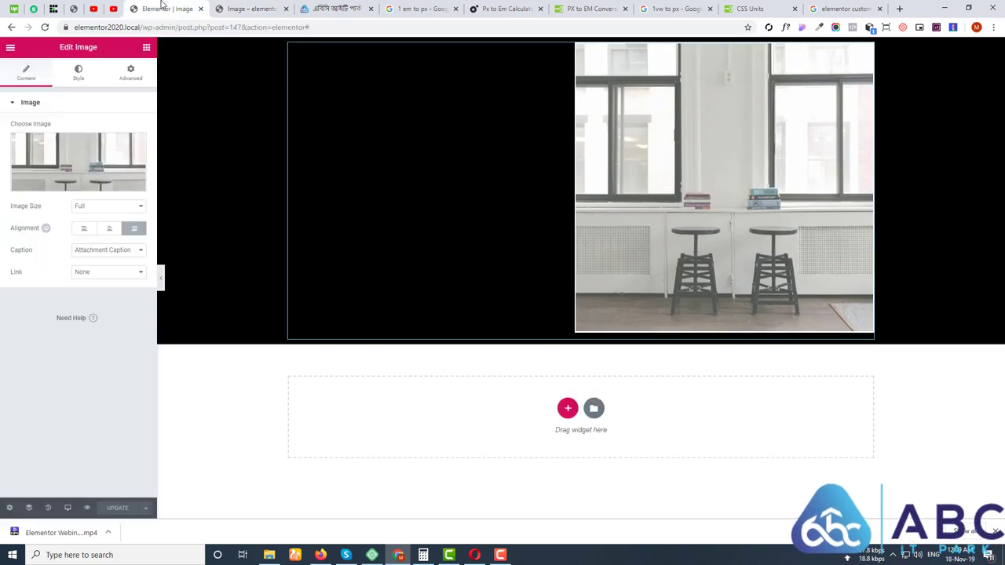
{"action": "left_click", "coordinate": [46, 28]}
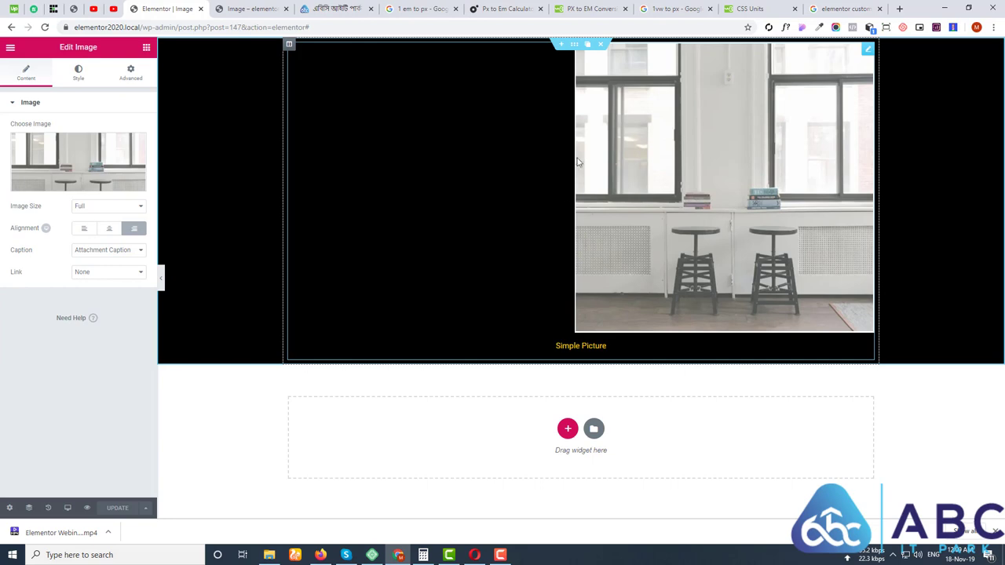
Keep Attachment Caption as the photo's caption source and align the photo to the center.
{"action": "left_click", "coordinate": [119, 251]}
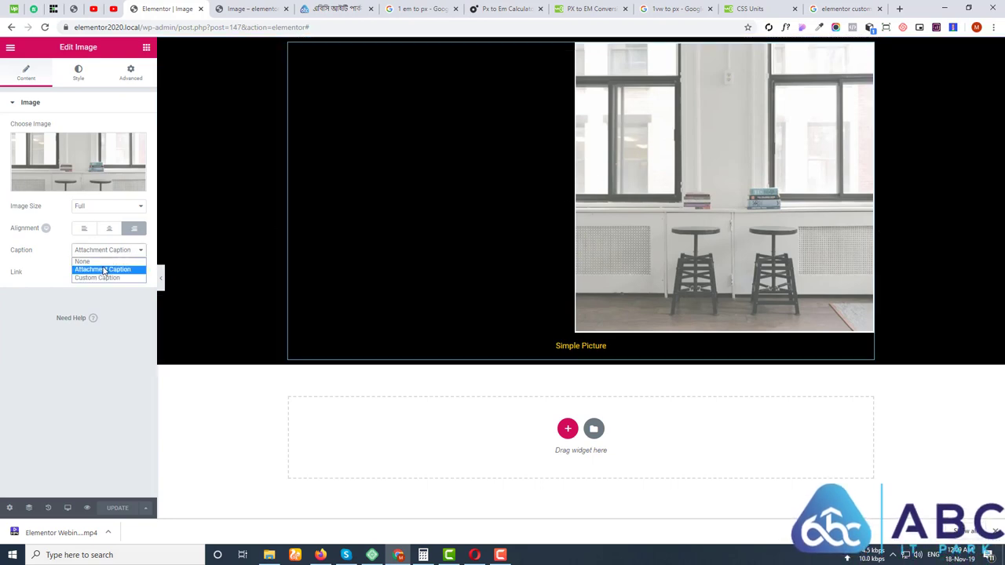
{"action": "left_click", "coordinate": [105, 269]}
{"action": "left_click", "coordinate": [109, 228]}
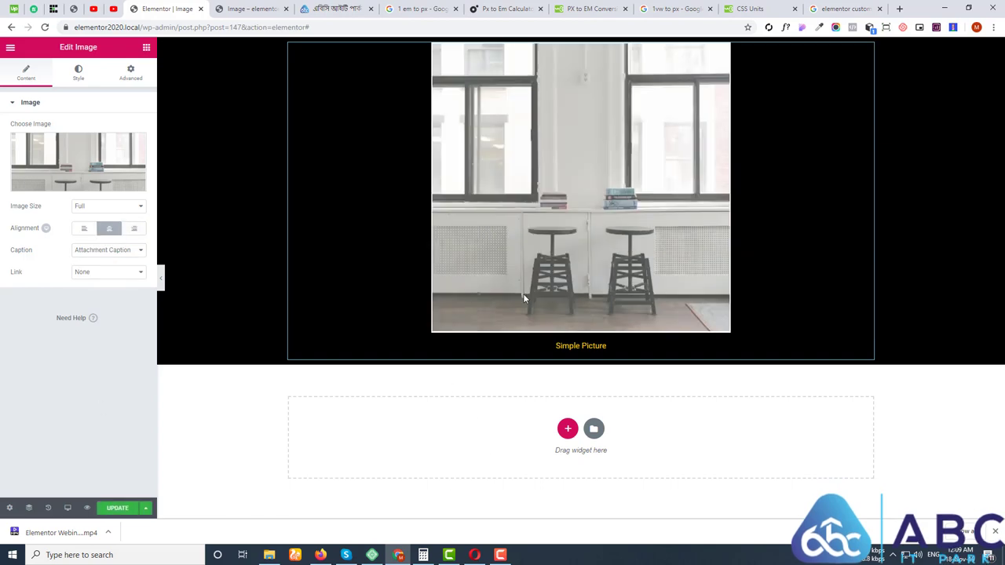
Switch the photo's caption to Custom Caption with the text "This Is Image Widget".
{"action": "left_click", "coordinate": [119, 251]}
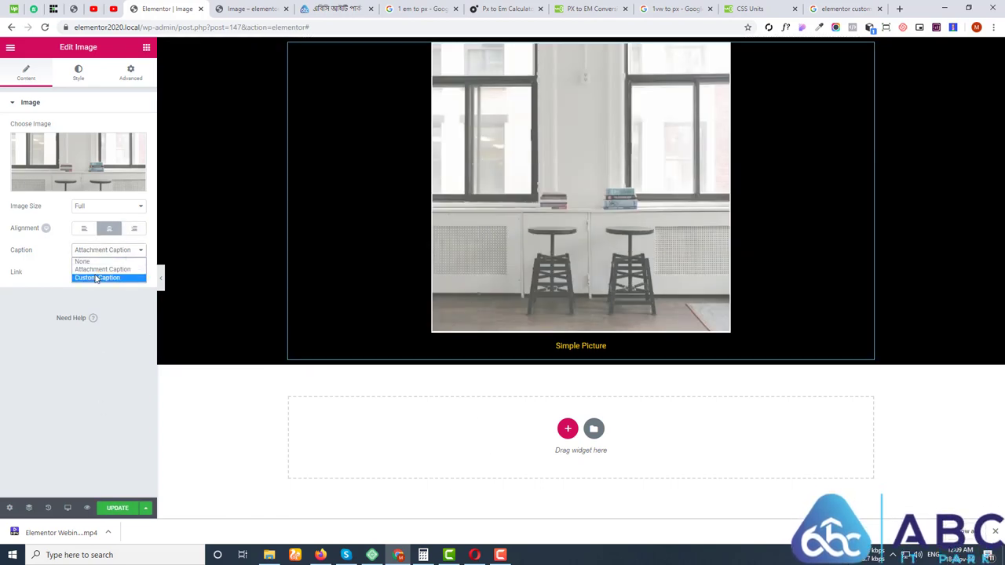
{"action": "left_click", "coordinate": [96, 278]}
{"action": "left_click", "coordinate": [120, 273]}
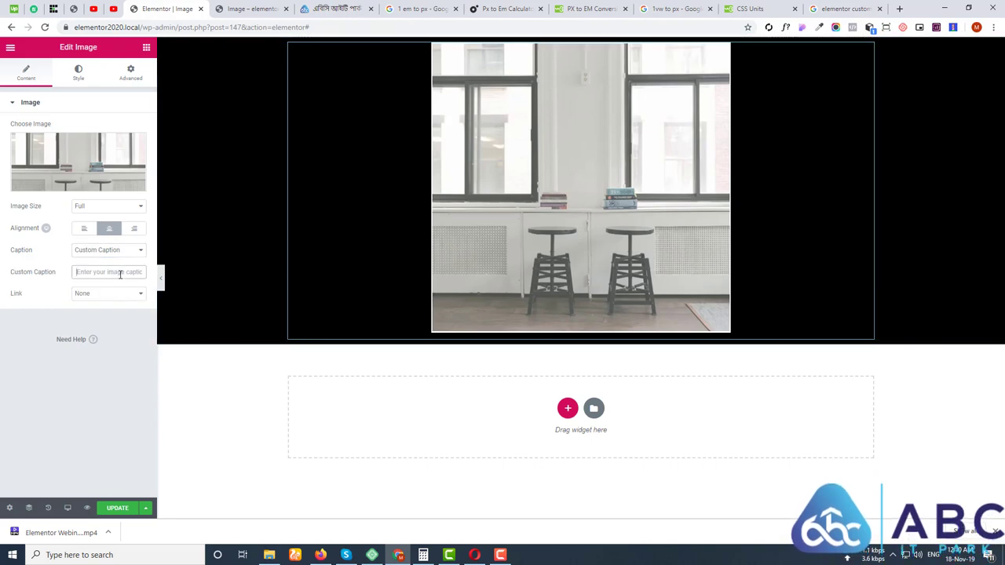
{"action": "type", "text": "Thi"}
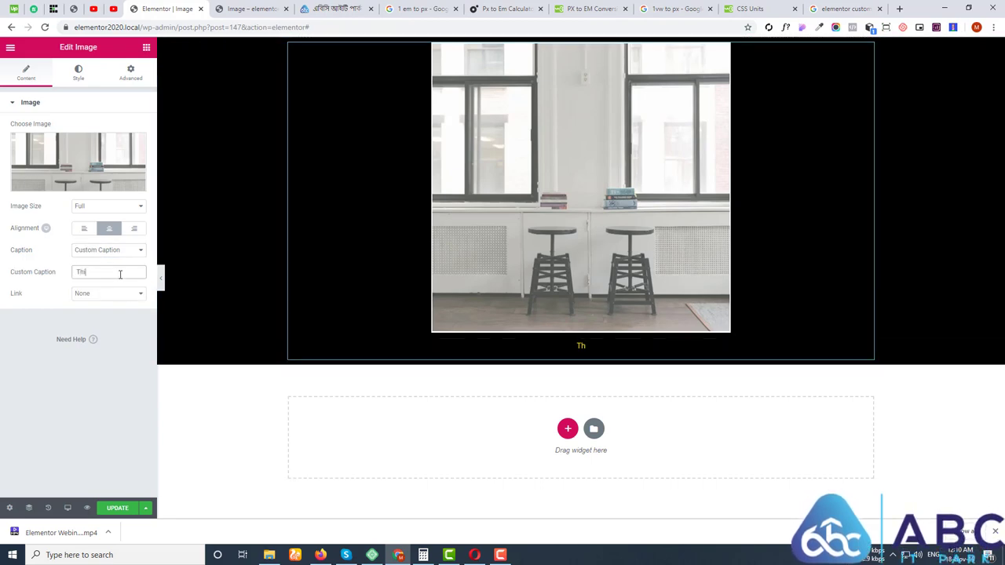
{"action": "type", "text": "s Is Imag"}
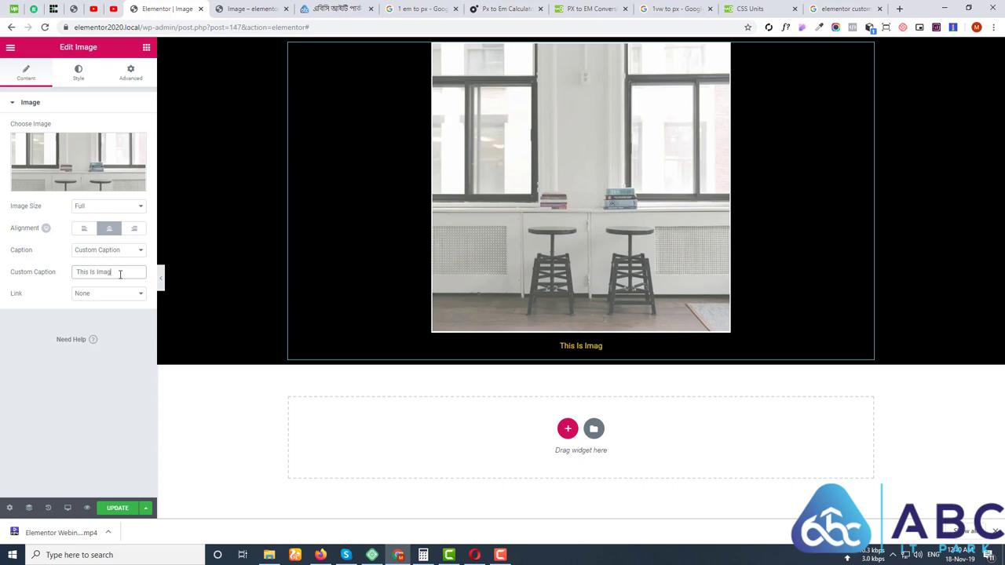
{"action": "type", "text": "e Widget"}
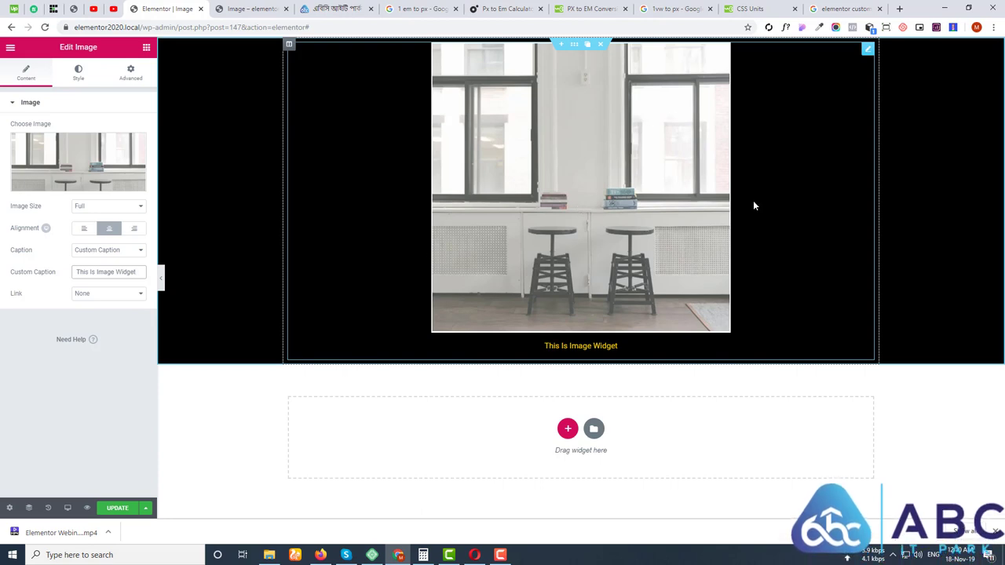
Link the stools photo to its Media File and open it in the lightbox to test the link.
{"action": "left_click", "coordinate": [95, 298]}
{"action": "left_click", "coordinate": [106, 313]}
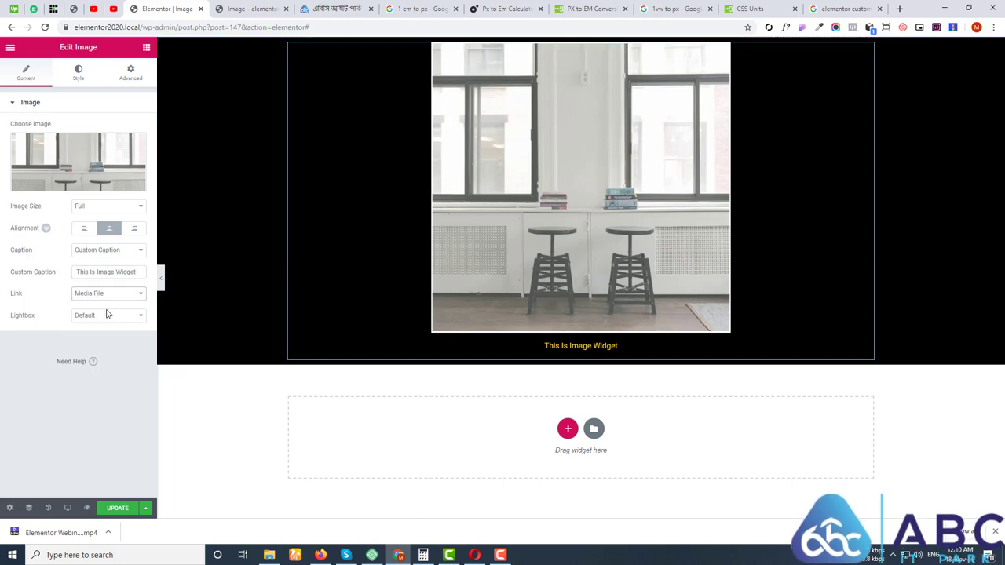
{"action": "left_click", "coordinate": [556, 185]}
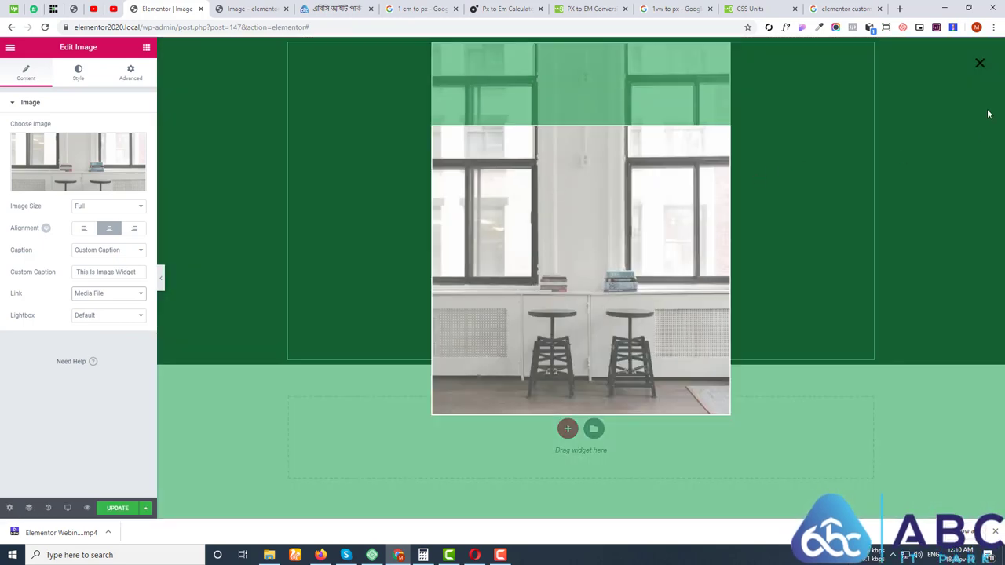
Close the stools photo's lightbox, reopen it from the photo, and close it again.
{"action": "left_click", "coordinate": [980, 63]}
{"action": "left_click", "coordinate": [666, 190]}
{"action": "left_click", "coordinate": [285, 210]}
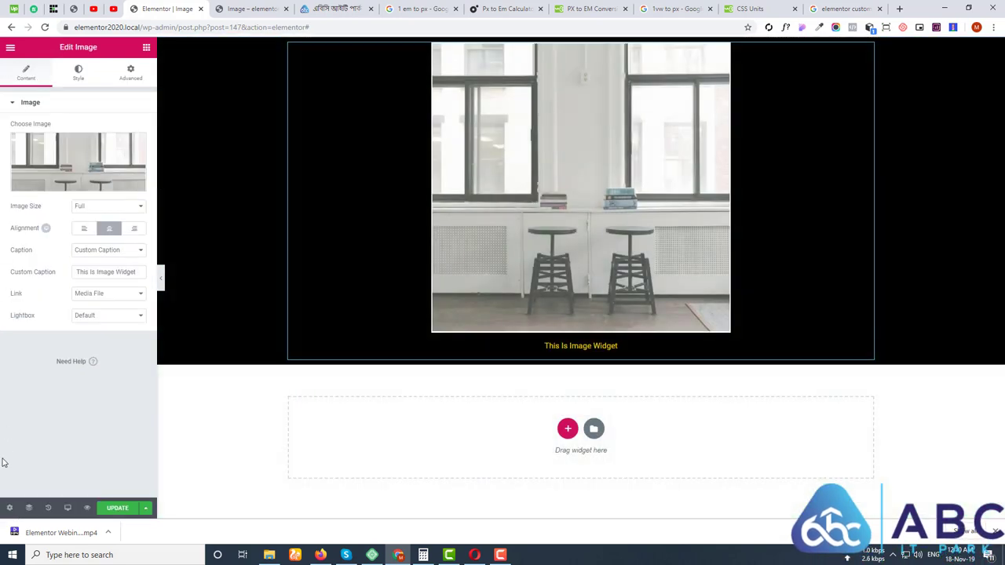
Set the global lightbox background color to semi-transparent black, rgba(0,0,0,0.71).
{"action": "left_click", "coordinate": [8, 508]}
{"action": "left_click", "coordinate": [10, 47]}
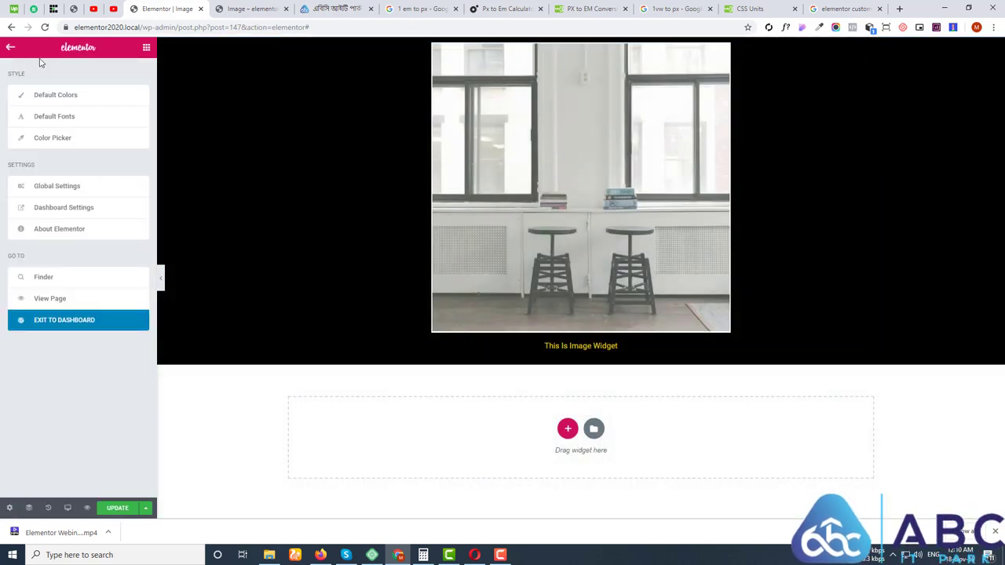
{"action": "left_click", "coordinate": [78, 193]}
{"action": "left_click", "coordinate": [110, 75]}
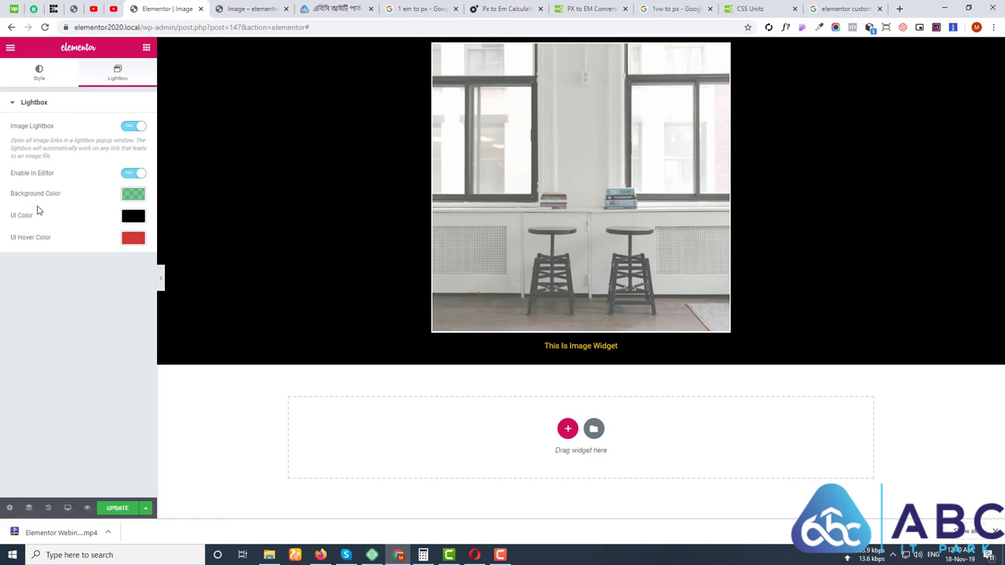
{"action": "left_click", "coordinate": [136, 195]}
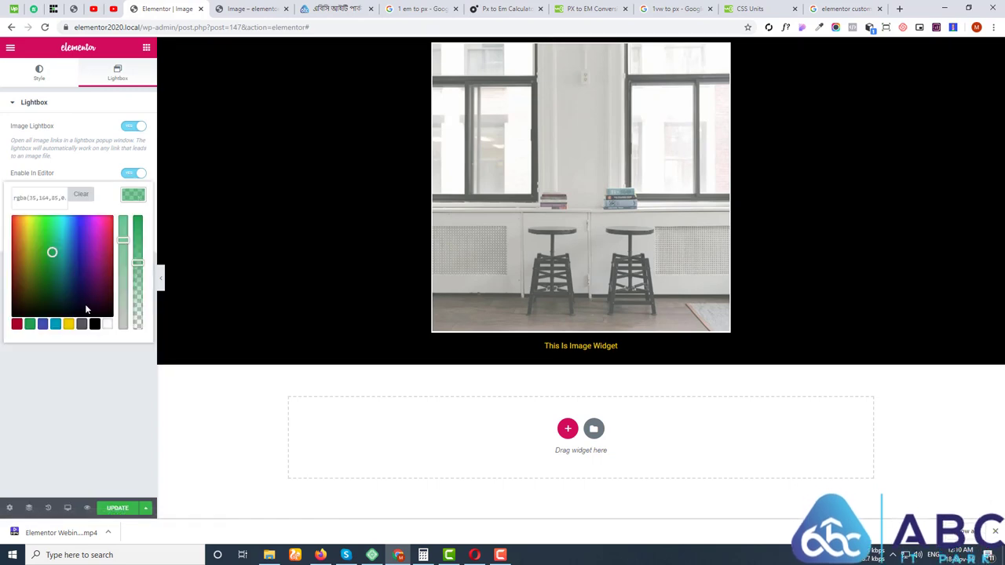
{"action": "left_click", "coordinate": [94, 324]}
{"action": "left_click", "coordinate": [137, 265]}
{"action": "mouse_move", "coordinate": [137, 266]}
{"action": "left_mouse_down"}
{"action": "mouse_move", "coordinate": [138, 232]}
{"action": "mouse_move", "coordinate": [137, 250]}
{"action": "left_mouse_up"}
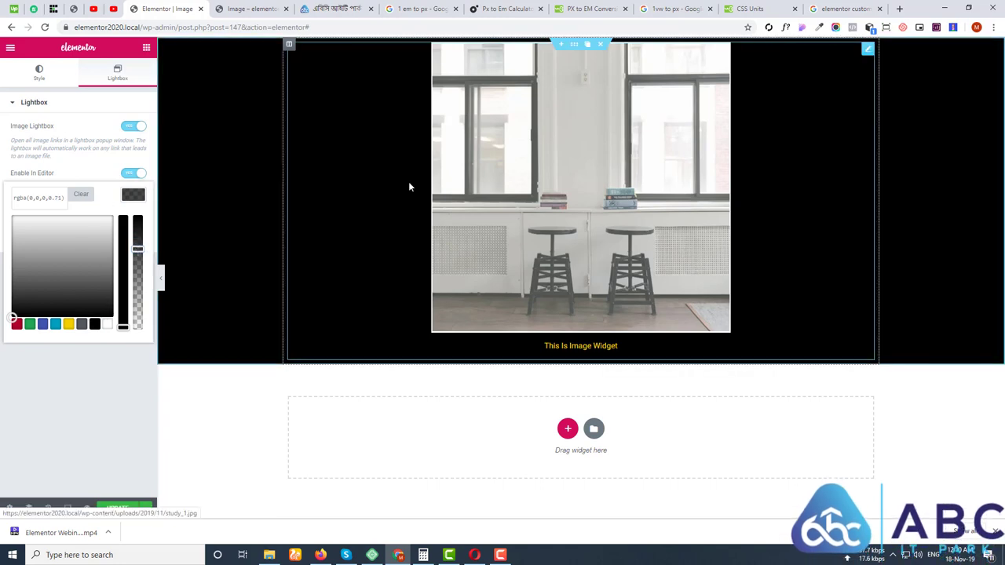
Open the stools photo in the lightbox and change the global lightbox UI color to the yellow swatch.
{"action": "left_click", "coordinate": [530, 185]}
{"action": "left_click", "coordinate": [530, 185]}
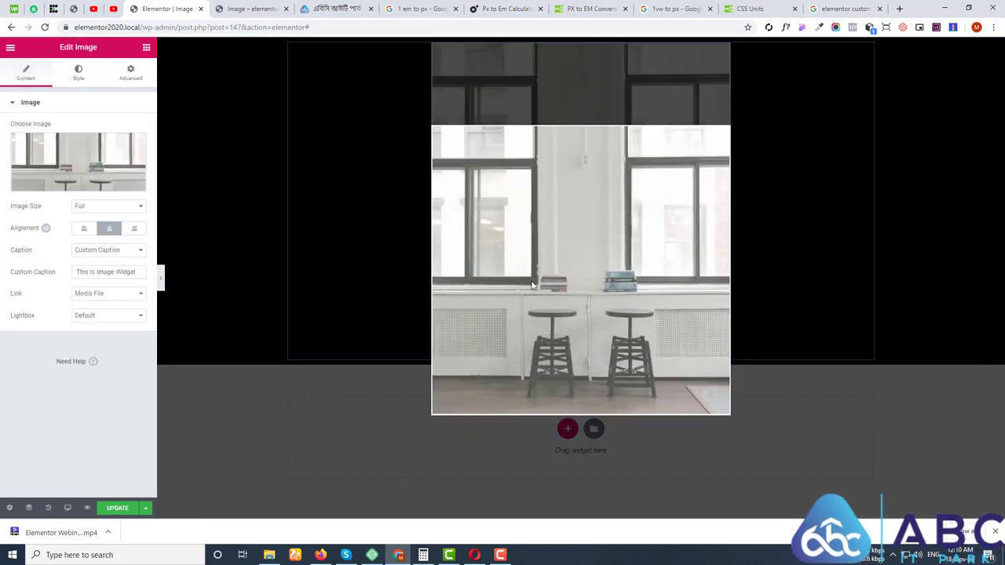
{"action": "left_click", "coordinate": [10, 48]}
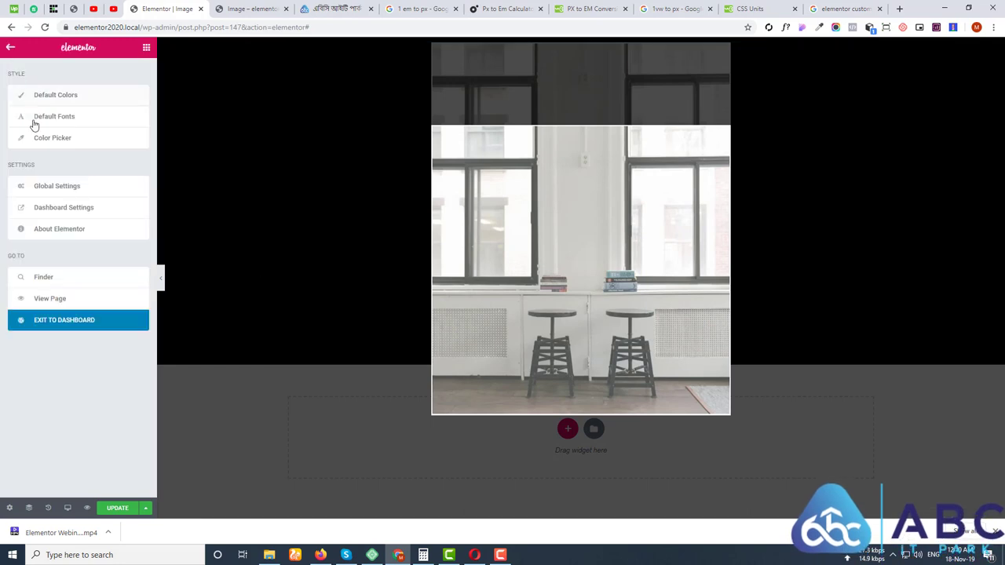
{"action": "left_click", "coordinate": [66, 188]}
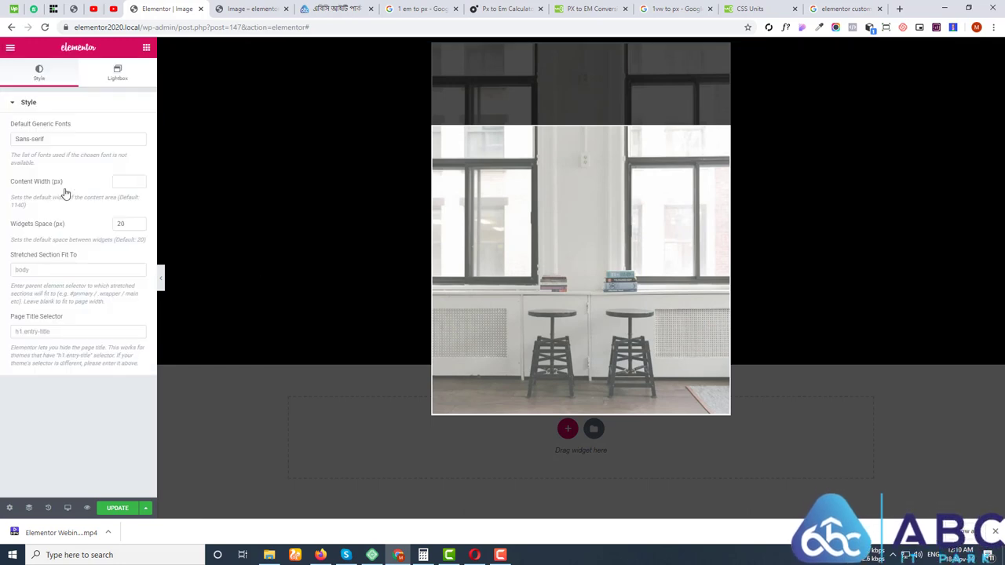
{"action": "left_click", "coordinate": [117, 72]}
{"action": "left_click", "coordinate": [134, 218]}
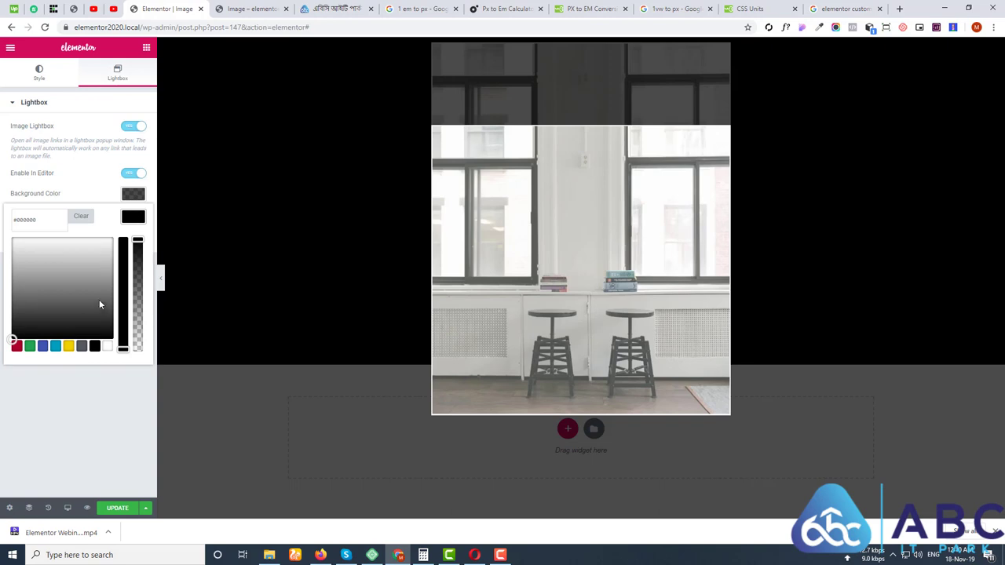
{"action": "left_click", "coordinate": [81, 345]}
{"action": "left_click", "coordinate": [66, 346]}
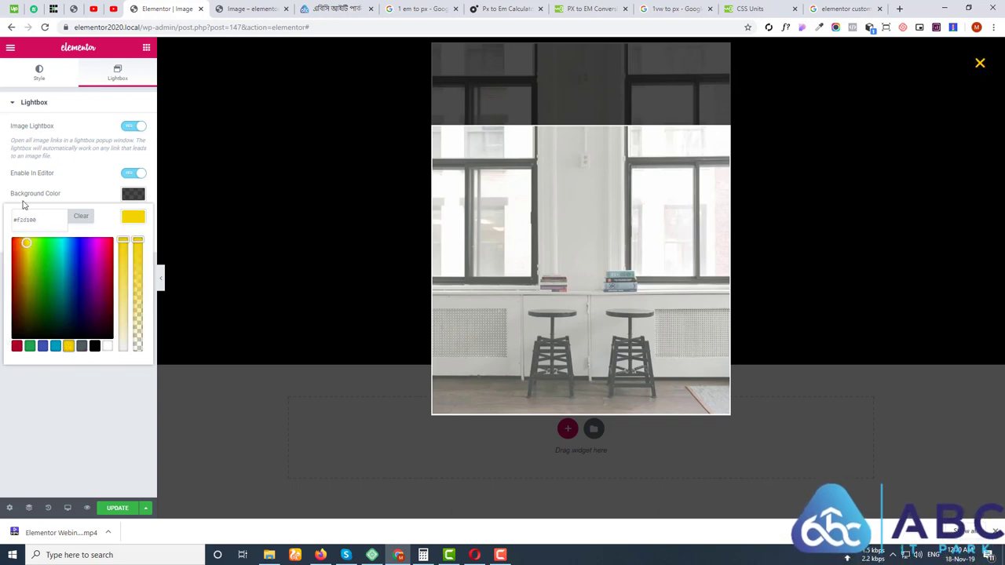
{"action": "left_click", "coordinate": [68, 187]}
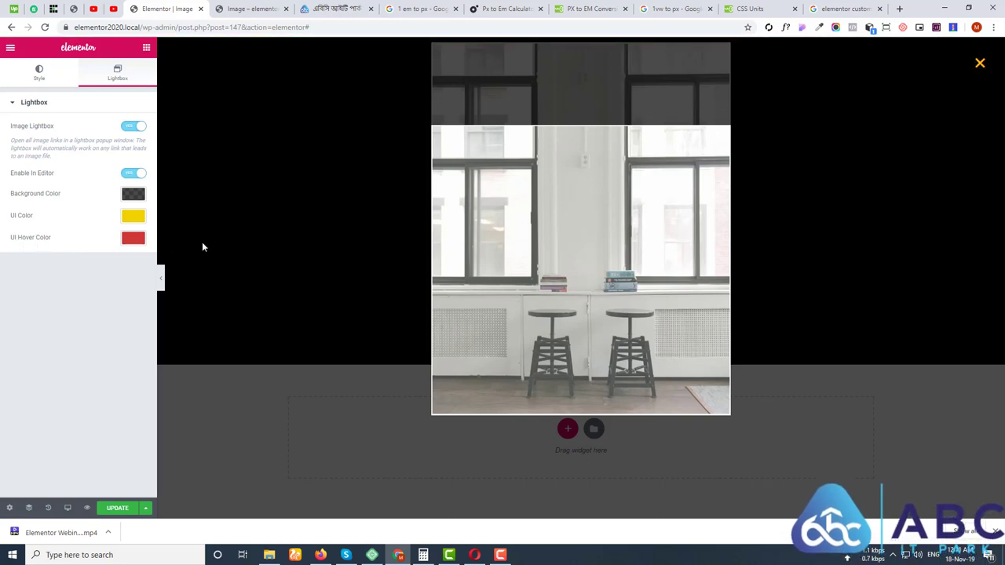
Set the global lightbox UI hover color to the green swatch, #23a455.
{"action": "left_click", "coordinate": [134, 239]}
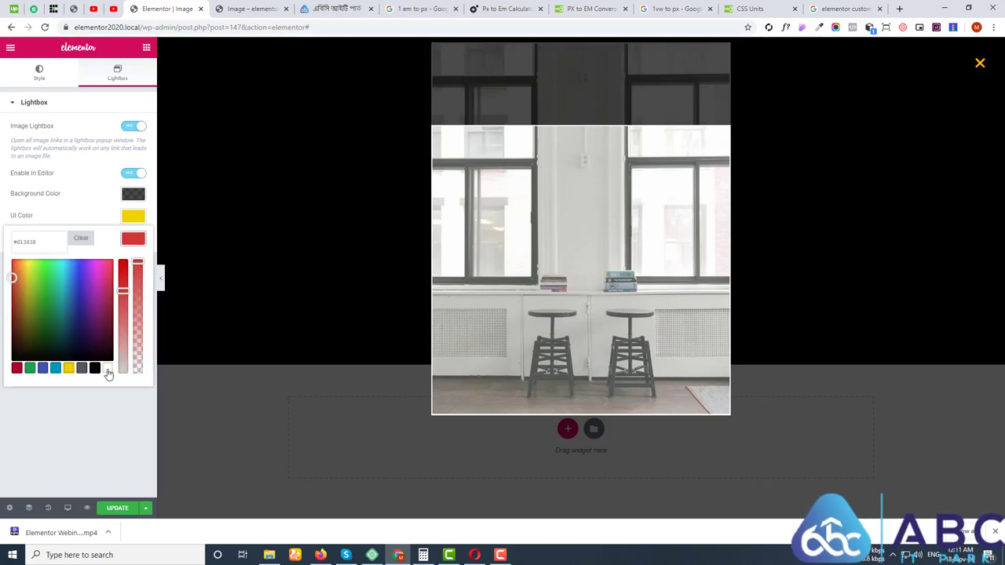
{"action": "left_click", "coordinate": [30, 368]}
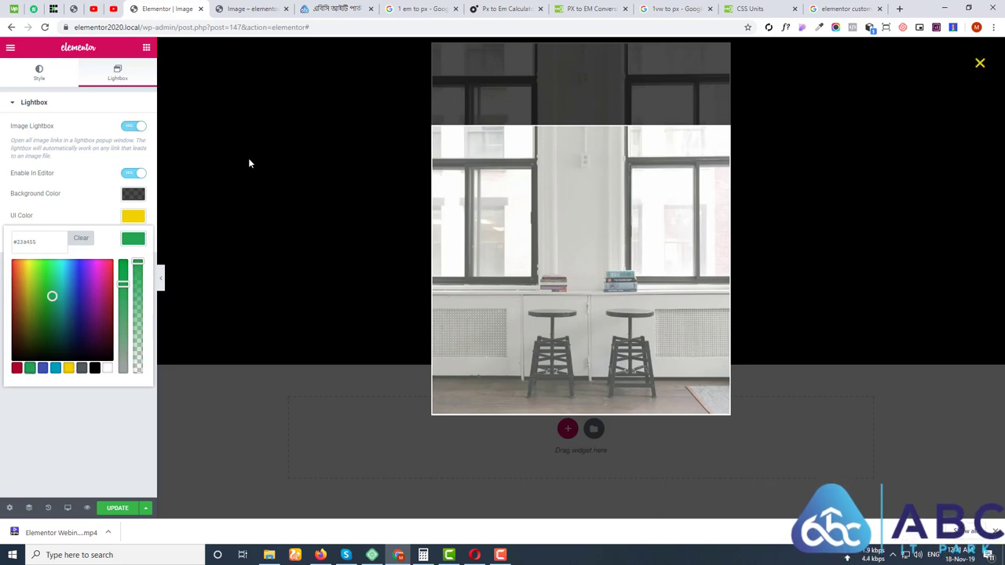
{"action": "left_click", "coordinate": [248, 163]}
Set the stools photo's Lightbox option to No, close the open lightbox, and test the photo's link.
{"action": "left_click", "coordinate": [711, 148]}
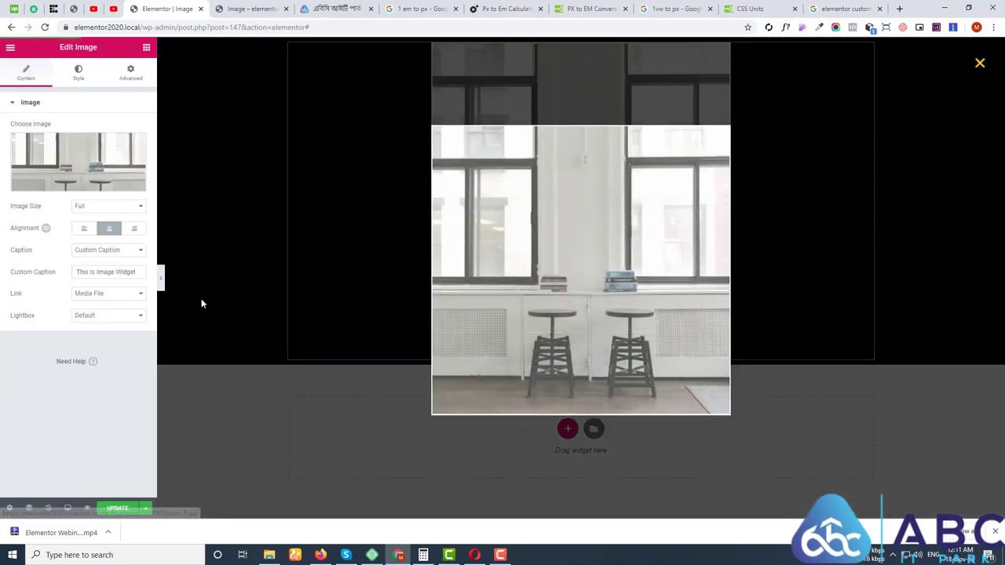
{"action": "left_click", "coordinate": [79, 316]}
{"action": "left_click", "coordinate": [87, 344]}
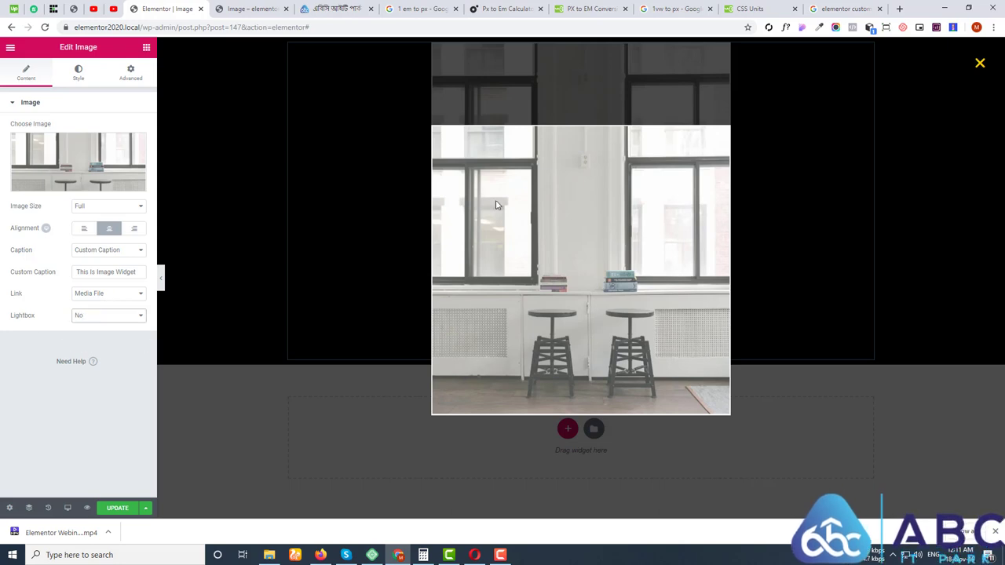
{"action": "left_click", "coordinate": [980, 63]}
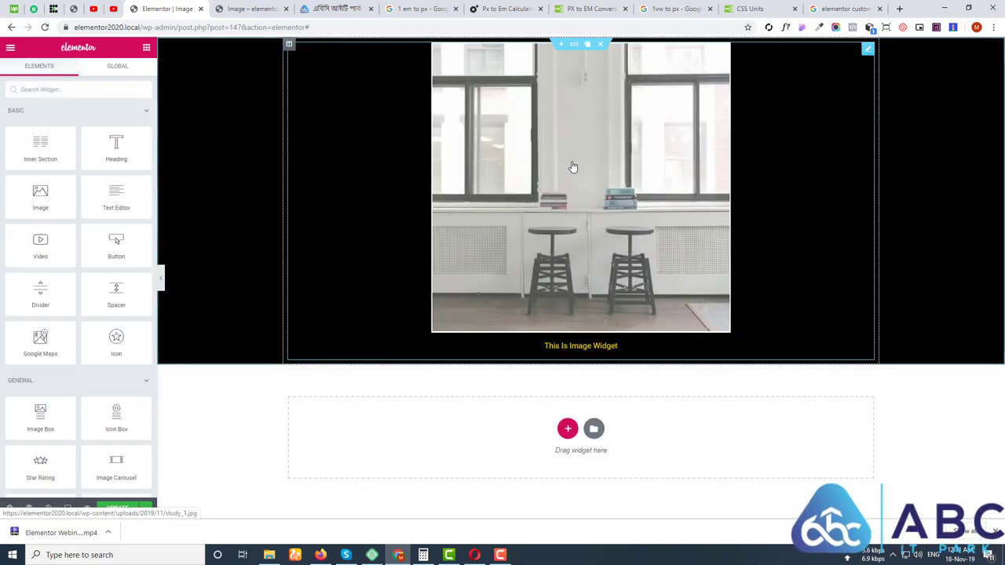
{"action": "left_click", "coordinate": [572, 166]}
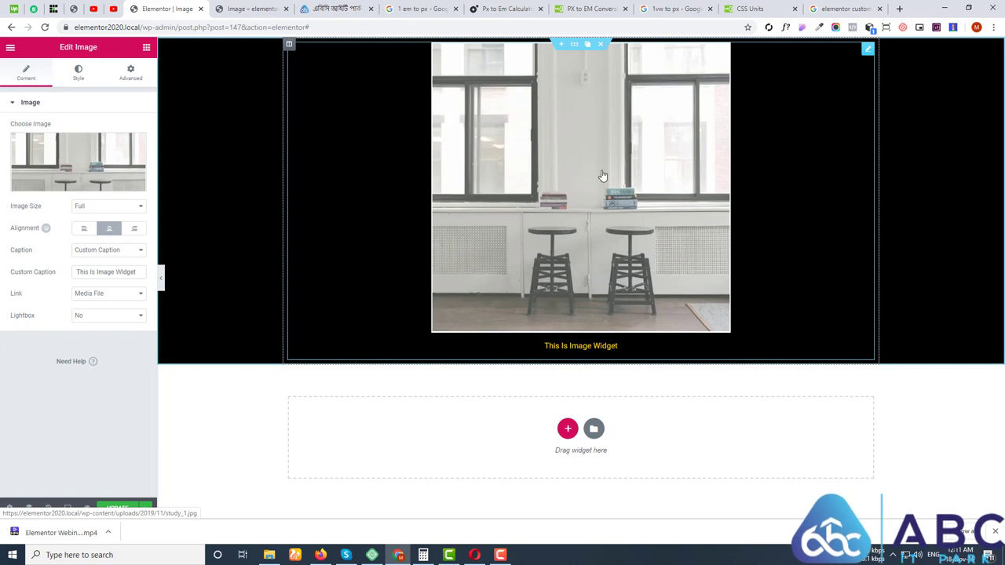
Switch the photo's link to Custom URL with the address "#" and show its additional link options.
{"action": "left_click", "coordinate": [98, 318]}
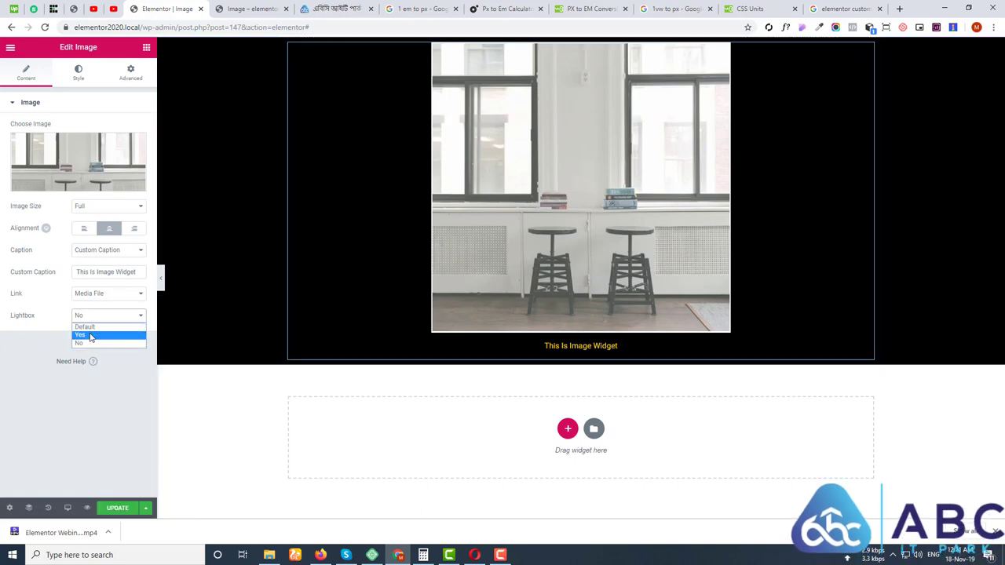
{"action": "left_click", "coordinate": [96, 287]}
{"action": "left_click", "coordinate": [95, 293]}
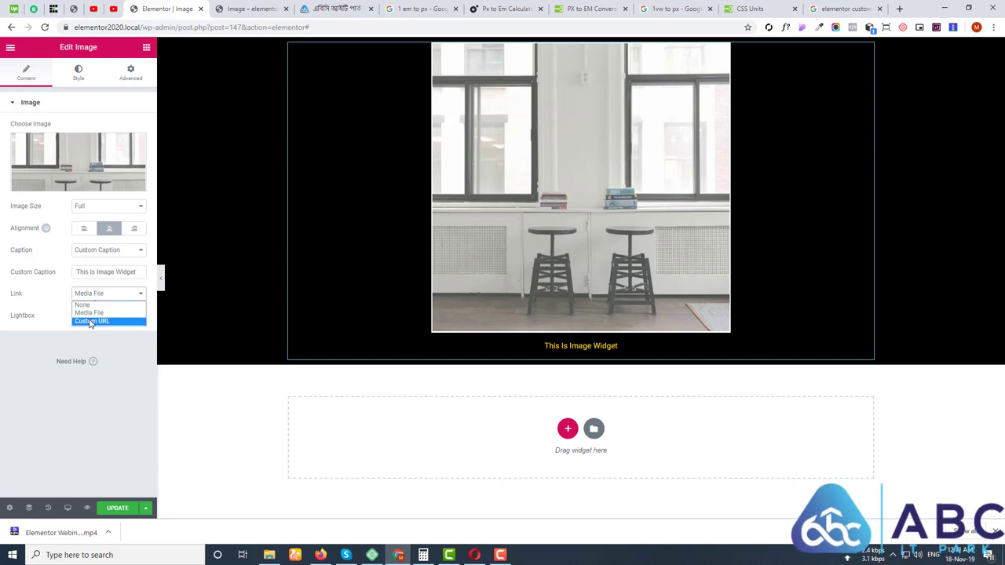
{"action": "left_click", "coordinate": [91, 320]}
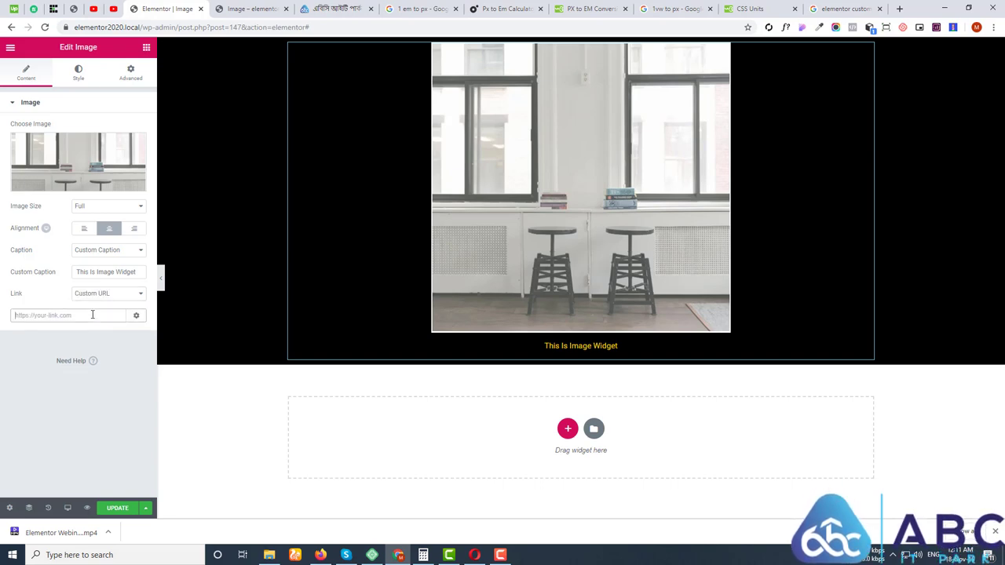
{"action": "type", "text": "#"}
{"action": "left_click", "coordinate": [136, 315]}
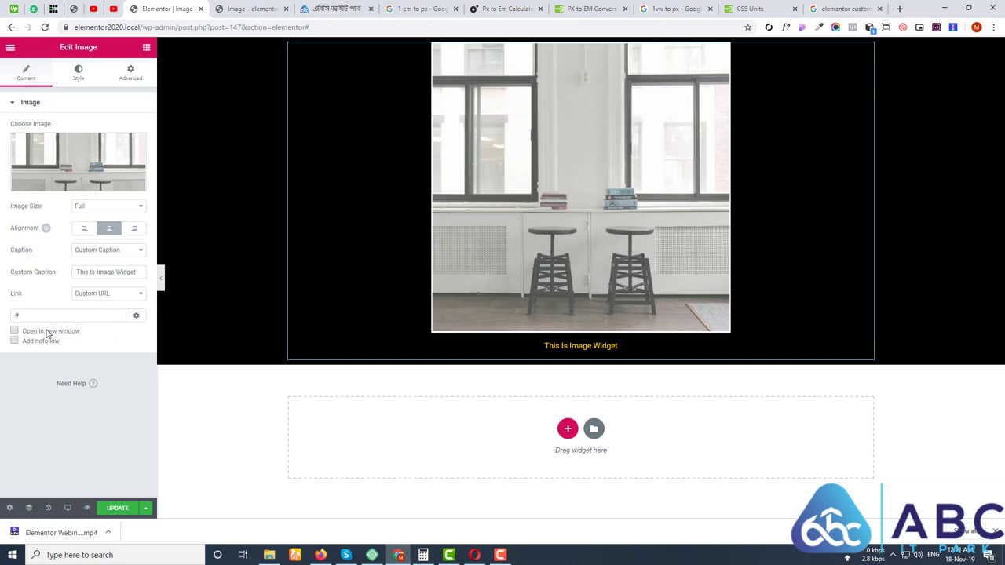
Clear the custom URL, switch the photo's link to None, and return it to Media File.
{"action": "left_click_drag", "start_coordinate": [45, 314], "coordinate": [2, 317]}
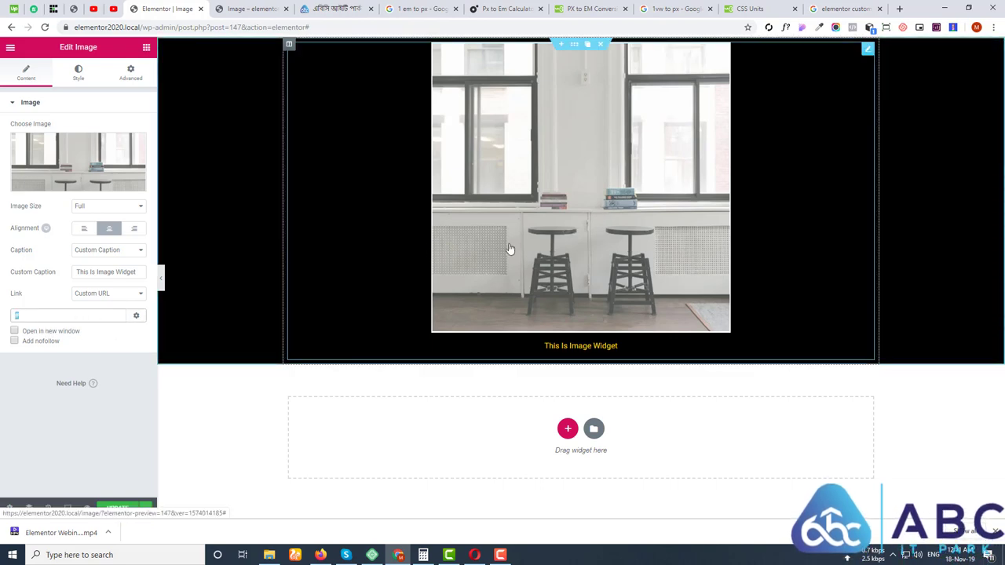
{"action": "key", "text": "BackSpace"}
{"action": "left_click", "coordinate": [108, 295]}
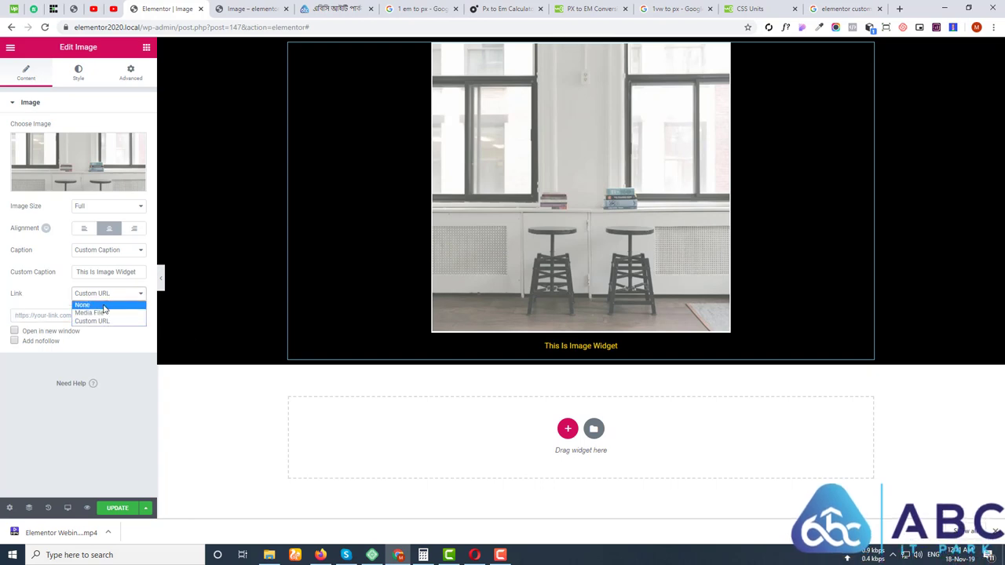
{"action": "left_click", "coordinate": [103, 306]}
{"action": "left_click", "coordinate": [139, 293]}
{"action": "left_click", "coordinate": [90, 313]}
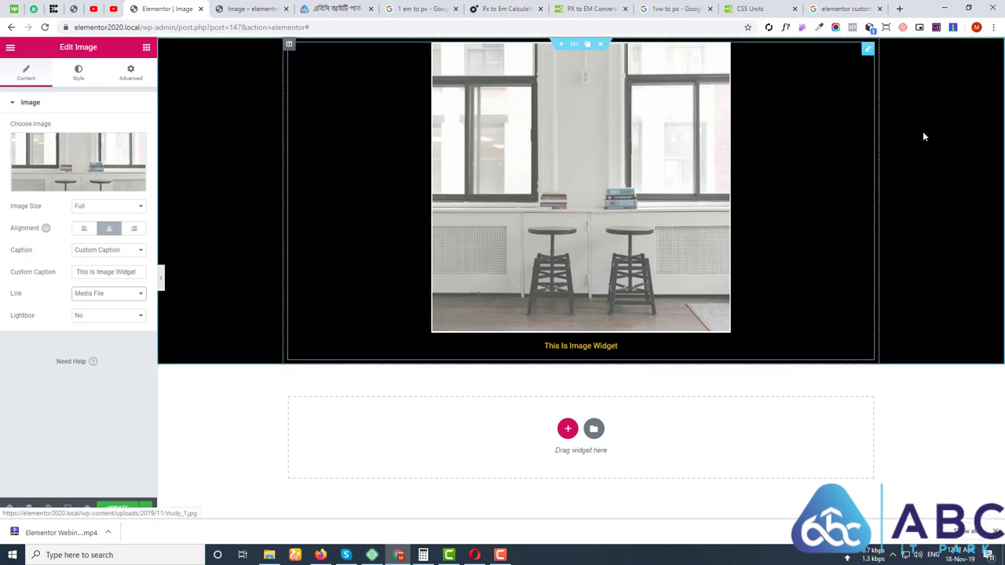
Return the photo's Lightbox option to Default, open the photo in the lightbox to test it, and close it.
{"action": "left_click", "coordinate": [81, 317]}
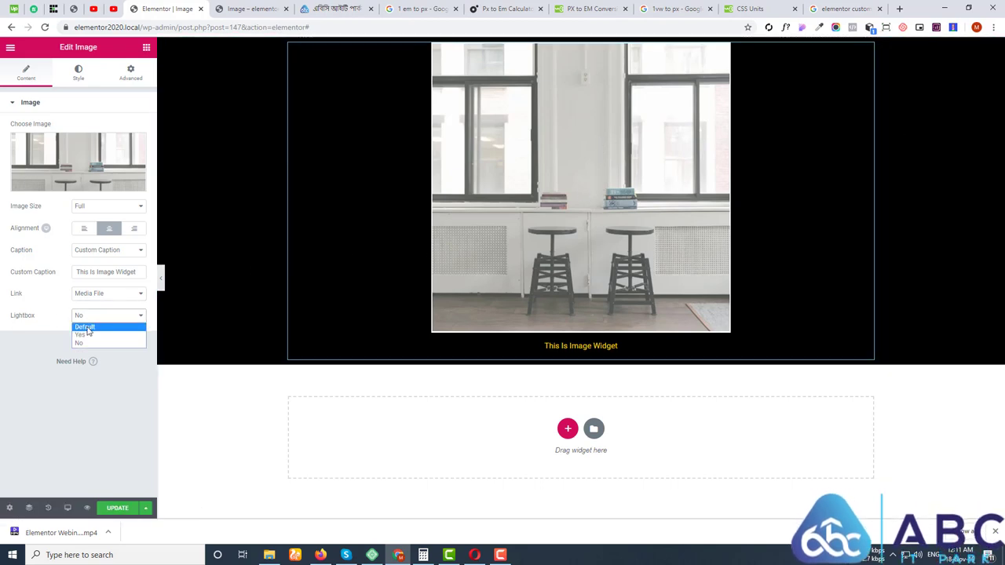
{"action": "left_click", "coordinate": [90, 327]}
{"action": "left_click", "coordinate": [672, 213]}
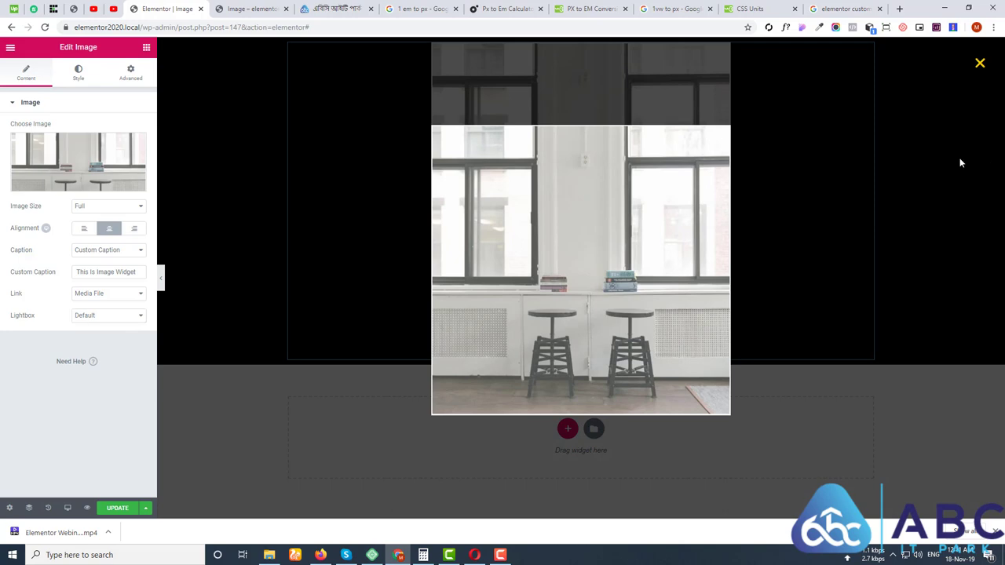
{"action": "left_click", "coordinate": [960, 162]}
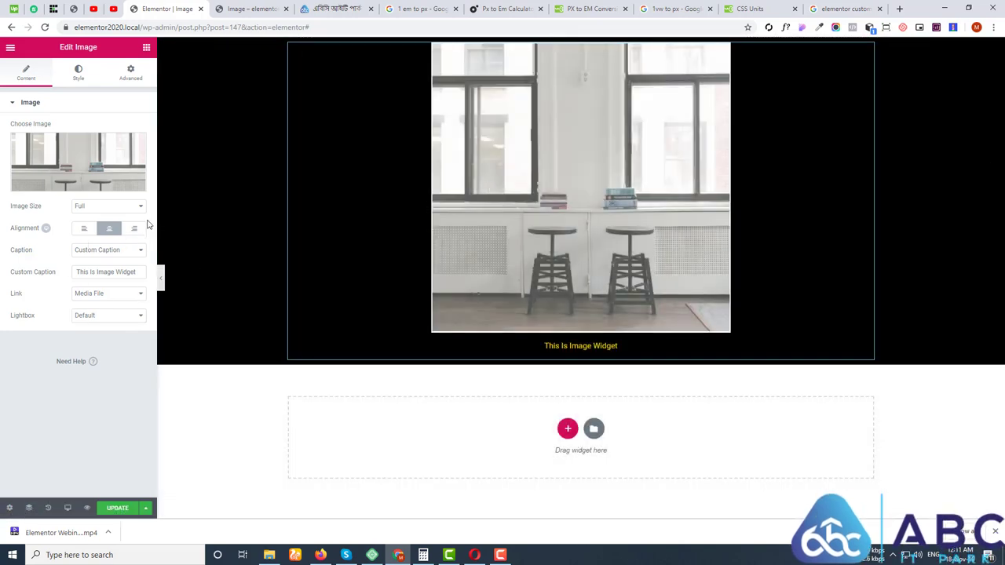
Try the photo at 70% width, set the width to 100%, and leave the maximum width empty.
{"action": "left_click", "coordinate": [79, 73]}
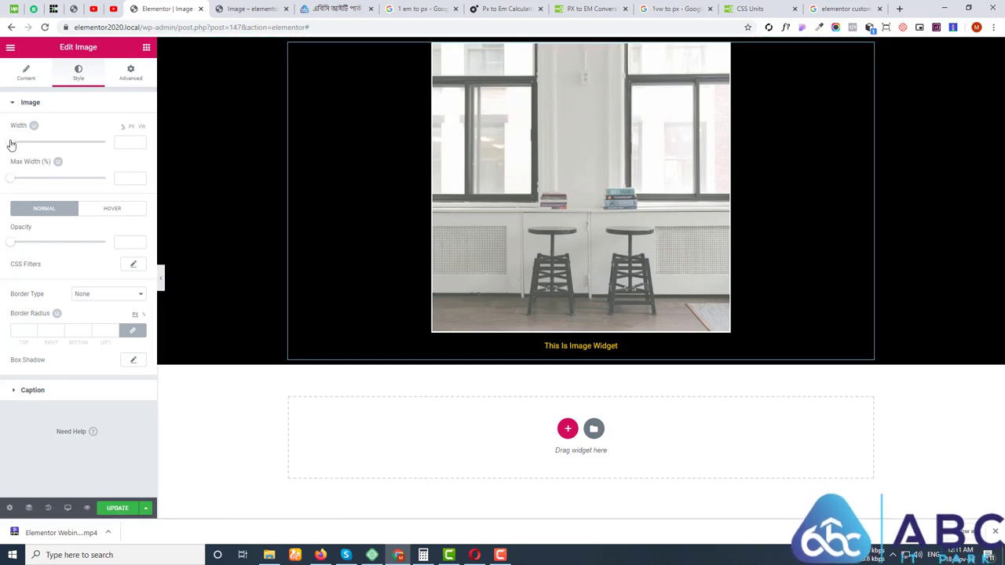
{"action": "left_click_drag", "start_coordinate": [11, 144], "coordinate": [77, 143]}
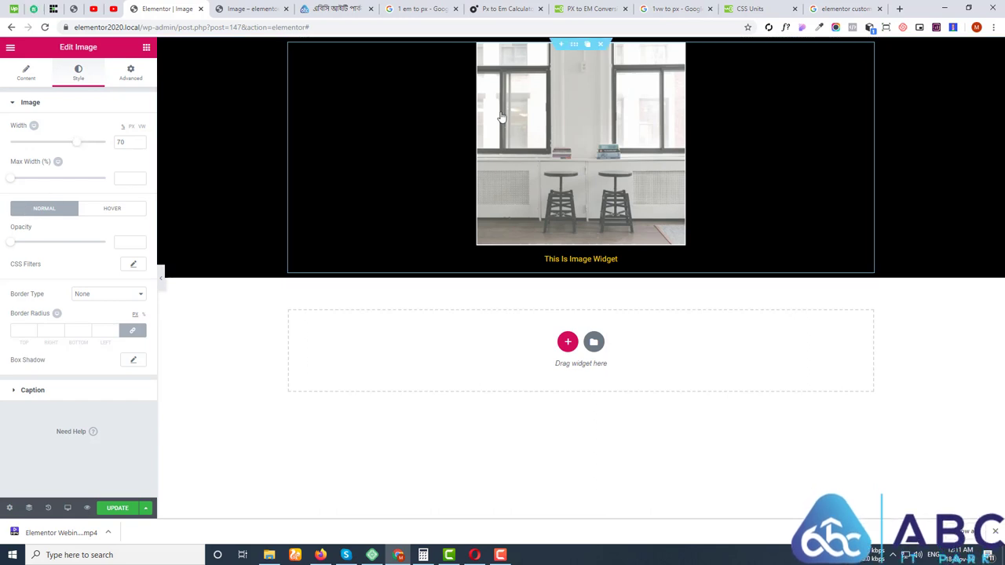
{"action": "left_click_drag", "start_coordinate": [76, 147], "coordinate": [135, 149]}
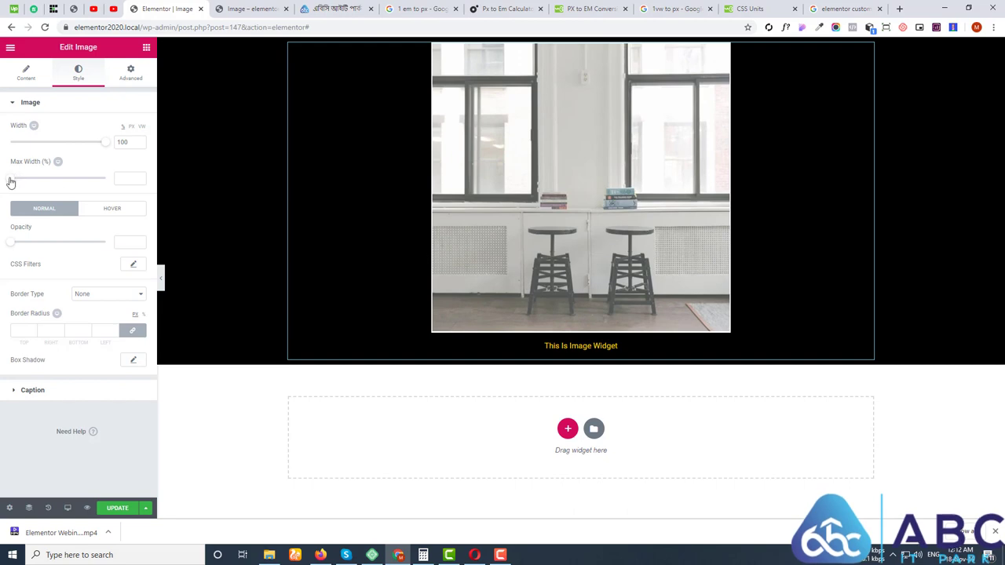
{"action": "mouse_move", "coordinate": [66, 186]}
{"action": "left_mouse_down"}
{"action": "mouse_move", "coordinate": [13, 187]}
{"action": "mouse_move", "coordinate": [107, 188]}
{"action": "mouse_move", "coordinate": [76, 183]}
{"action": "left_mouse_up"}
{"action": "key", "text": "BackSpace"}
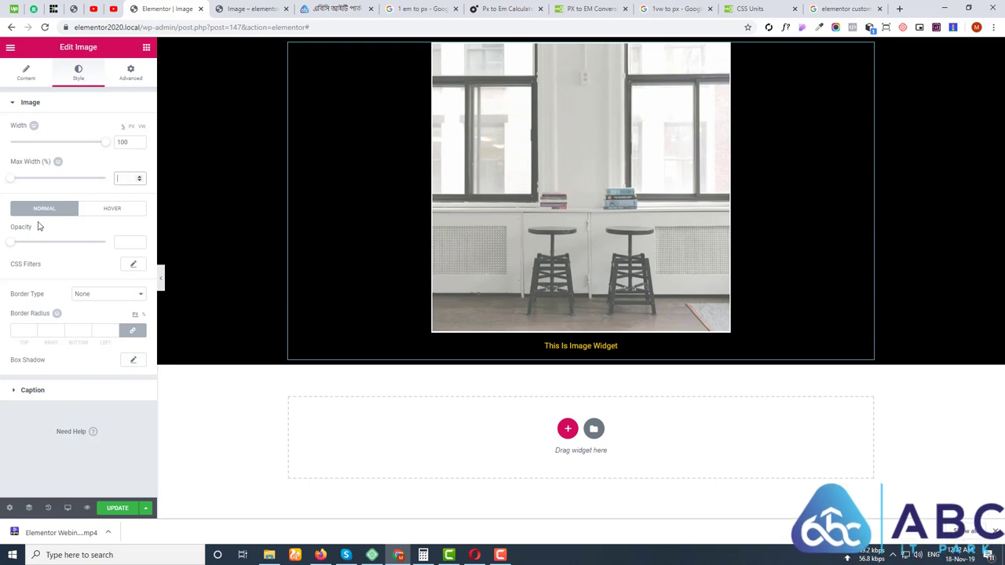
Set the photo's normal opacity to 0.4 and its CSS filters to blur 2.5, brightness 114, contrast 129, saturation 127 and hue 277.
{"action": "left_click", "coordinate": [128, 240]}
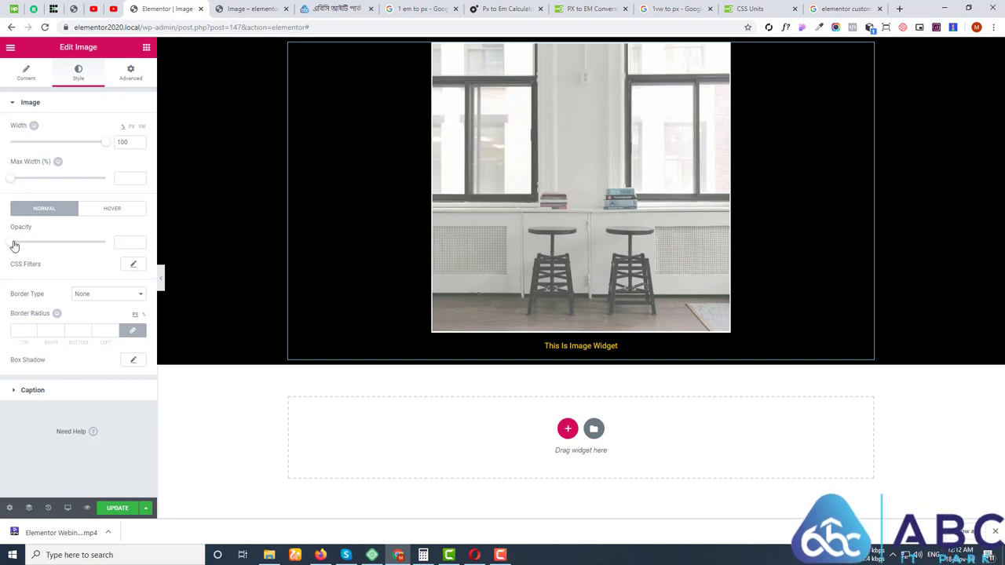
{"action": "left_click_drag", "start_coordinate": [11, 245], "coordinate": [45, 252]}
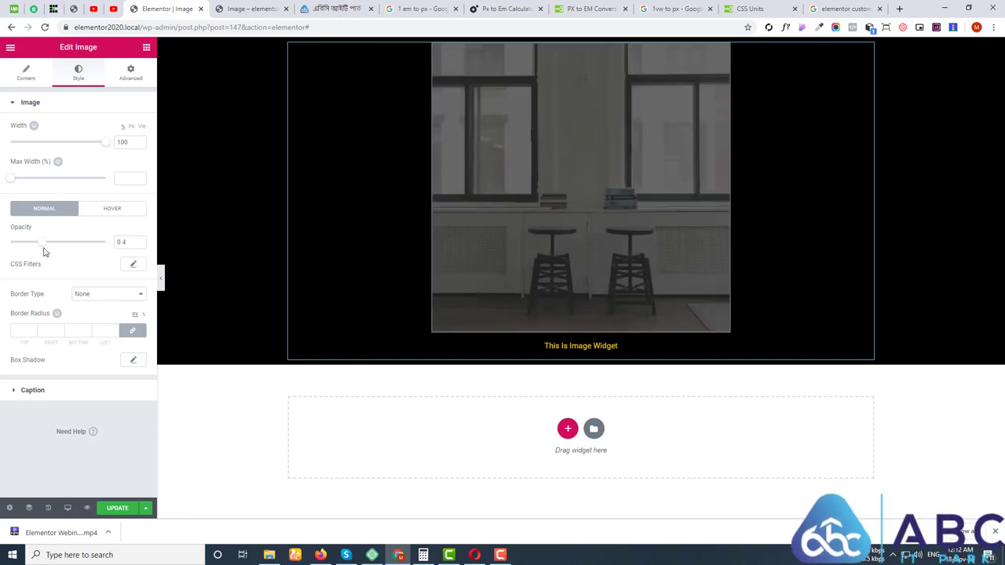
{"action": "left_click", "coordinate": [135, 265]}
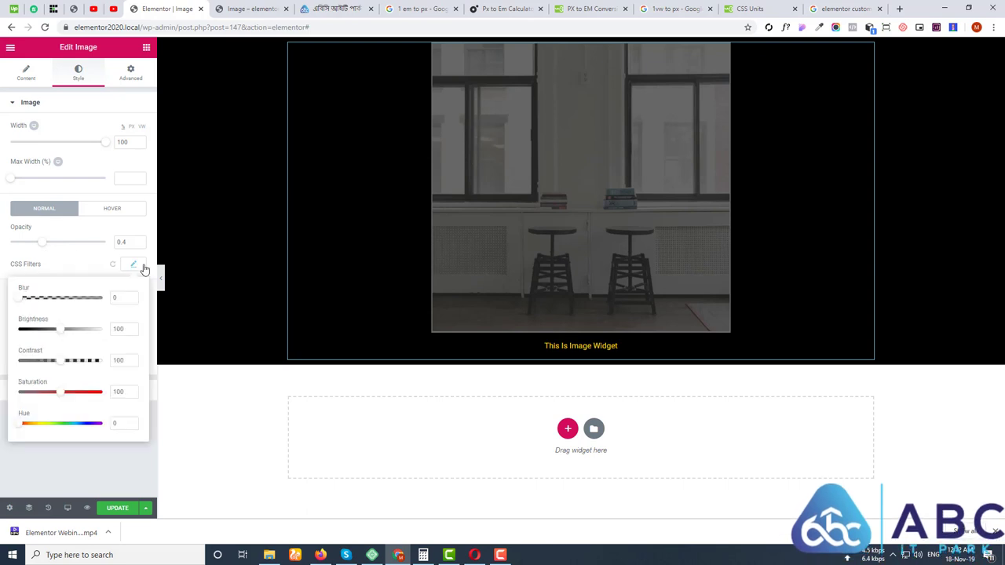
{"action": "left_click_drag", "start_coordinate": [22, 299], "coordinate": [73, 363]}
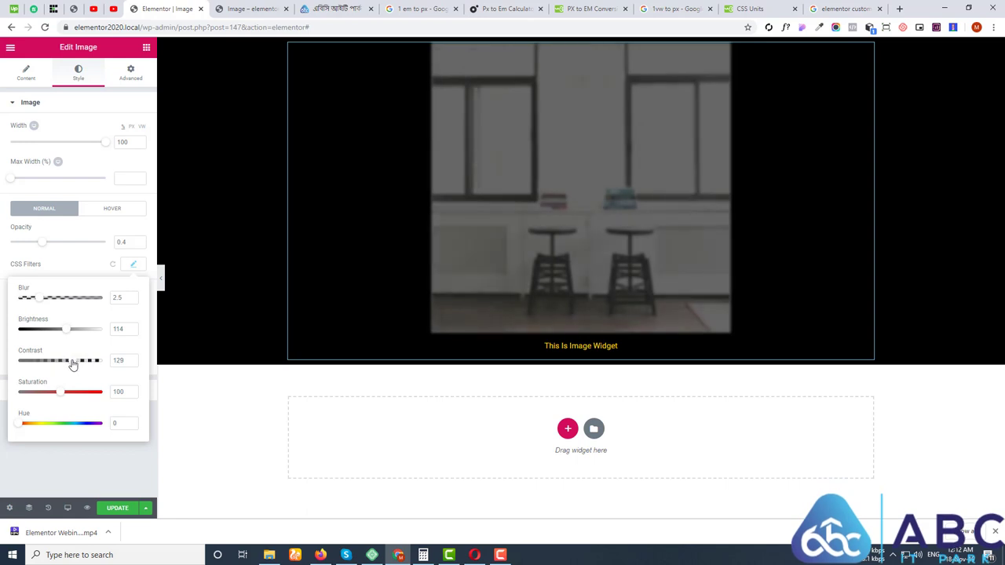
{"action": "mouse_move", "coordinate": [63, 398]}
{"action": "left_mouse_down"}
{"action": "mouse_move", "coordinate": [101, 396]}
{"action": "mouse_move", "coordinate": [75, 398]}
{"action": "left_mouse_up"}
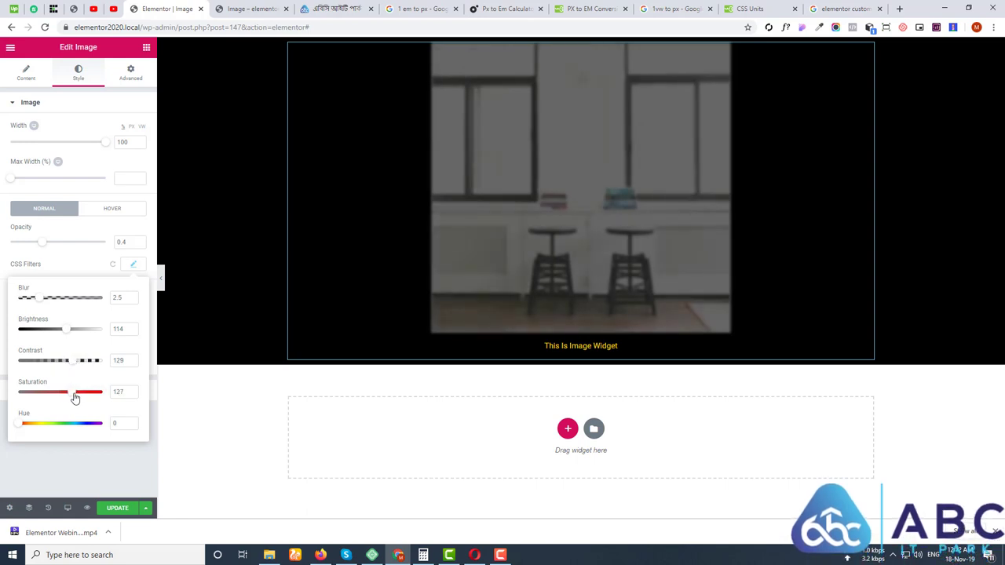
{"action": "left_click_drag", "start_coordinate": [25, 428], "coordinate": [85, 430]}
Raise the photo's normal opacity to 1, and set its CSS filters to blur 0 and hue 51.
{"action": "left_click_drag", "start_coordinate": [45, 247], "coordinate": [116, 257]}
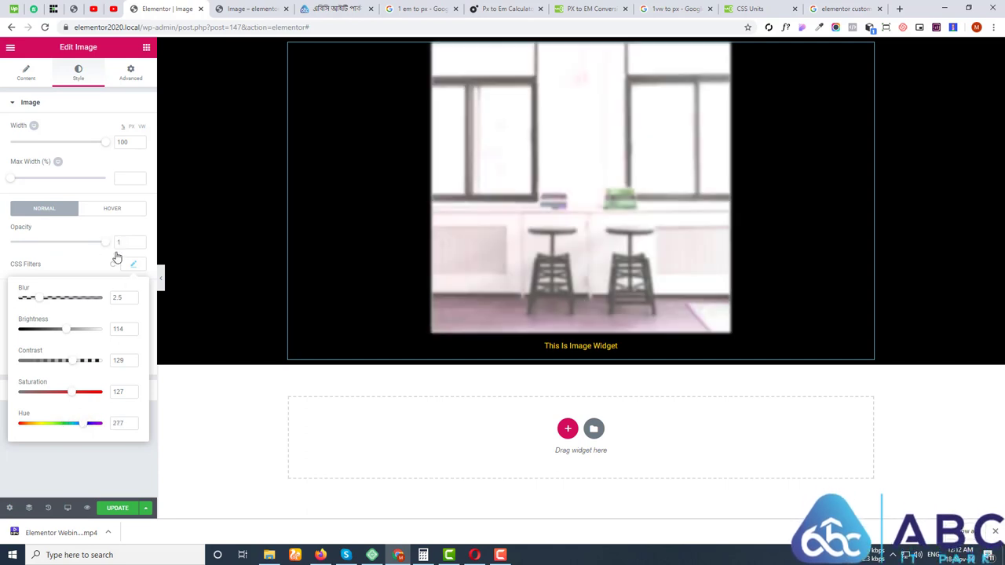
{"action": "left_click", "coordinate": [116, 257]}
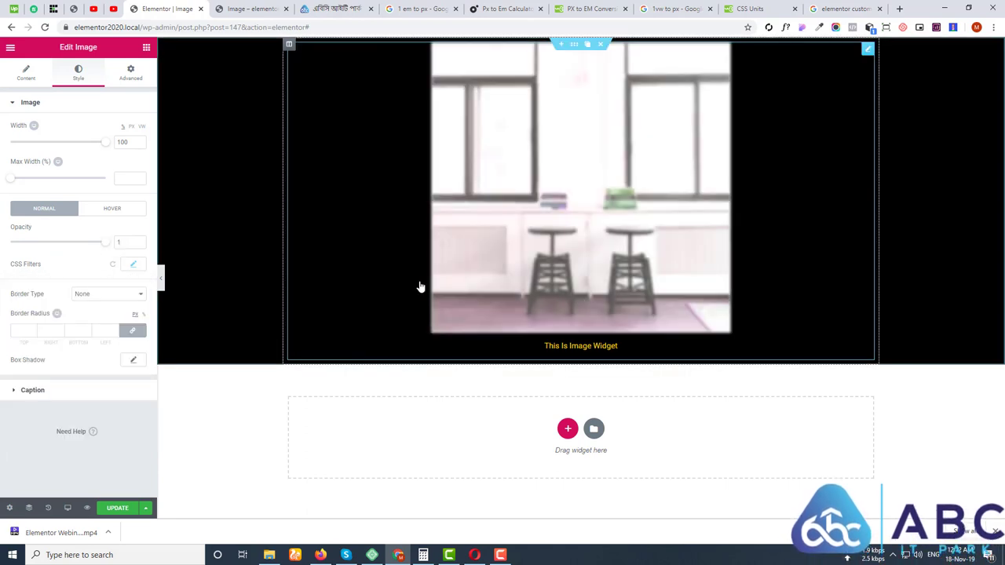
{"action": "left_click", "coordinate": [133, 264]}
{"action": "left_click_drag", "start_coordinate": [37, 302], "coordinate": [4, 309]}
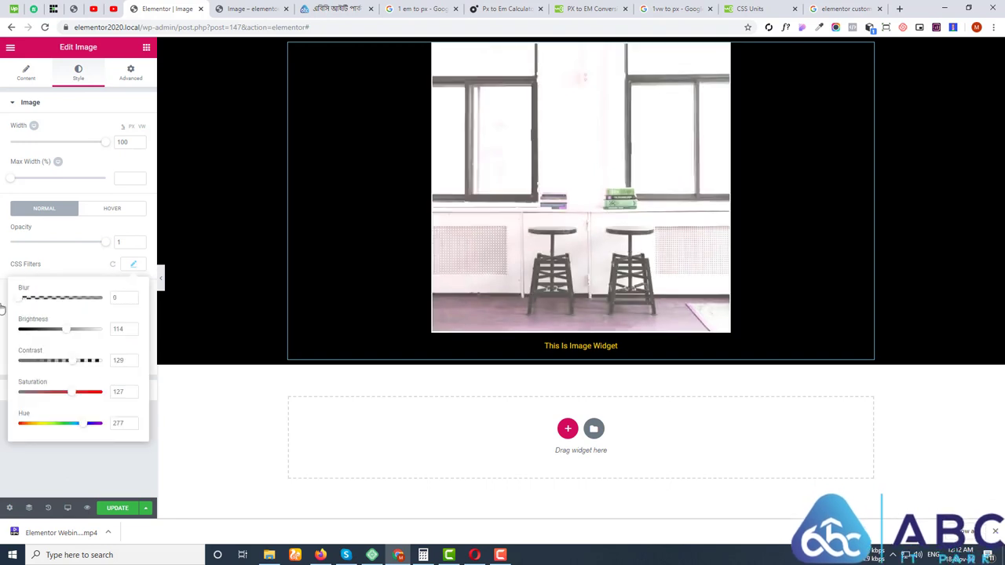
{"action": "left_click", "coordinate": [4, 310]}
{"action": "left_click", "coordinate": [134, 264]}
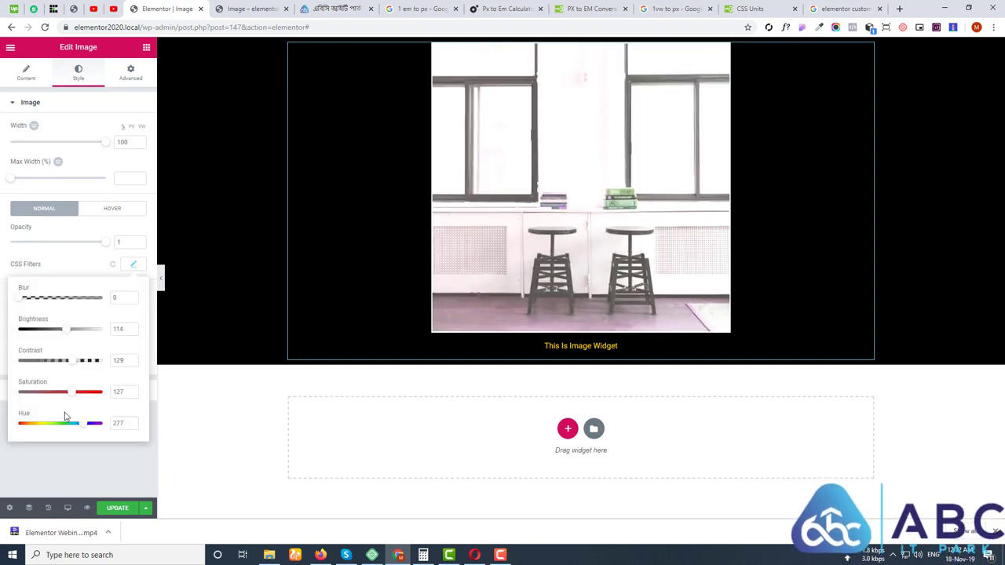
{"action": "left_click_drag", "start_coordinate": [81, 425], "coordinate": [22, 424]}
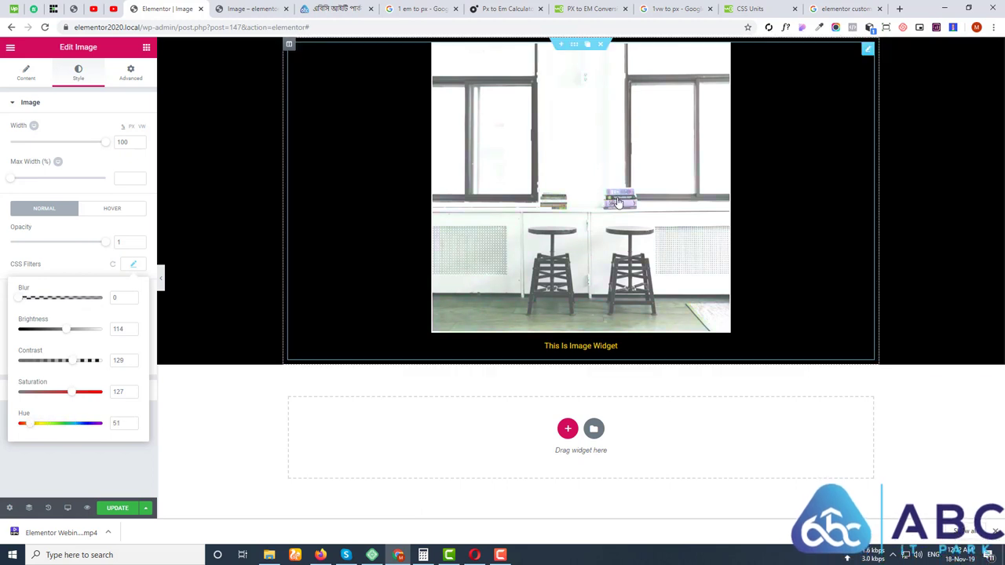
Lower the photo's normal opacity to 0.31 and set its CSS filter blur to 2.7.
{"action": "left_click", "coordinate": [98, 230]}
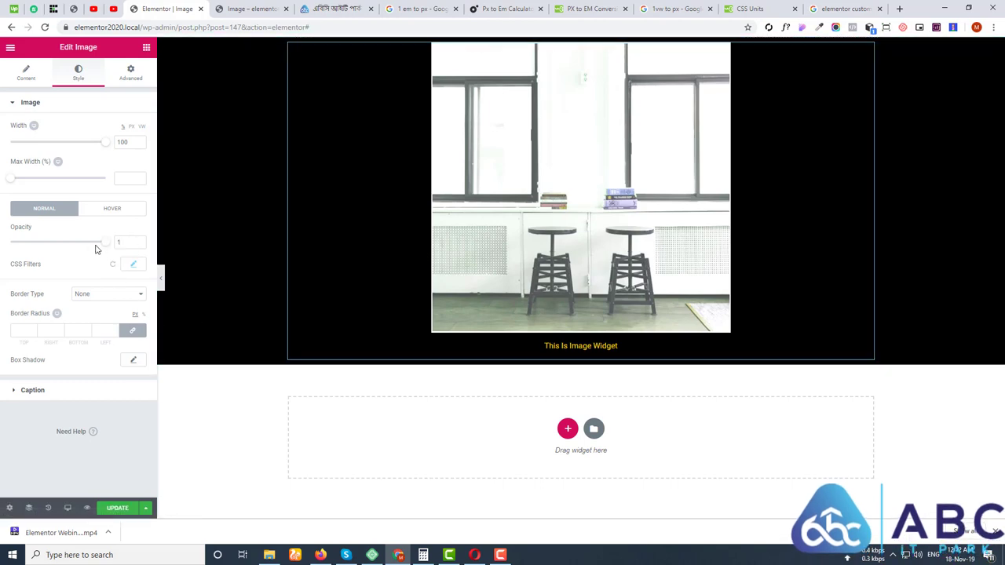
{"action": "left_click_drag", "start_coordinate": [104, 246], "coordinate": [32, 258]}
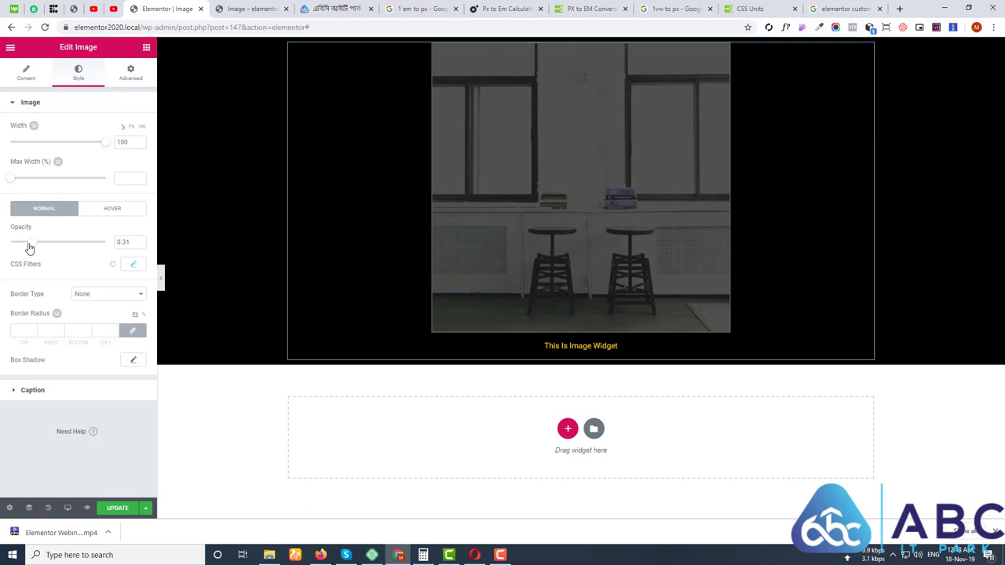
{"action": "left_click", "coordinate": [134, 267]}
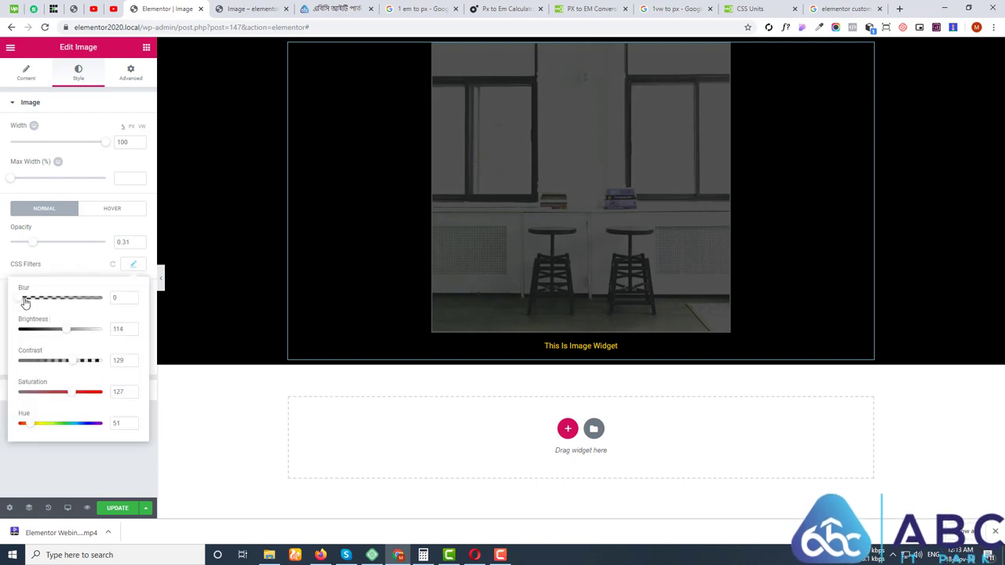
{"action": "left_click_drag", "start_coordinate": [27, 298], "coordinate": [40, 302]}
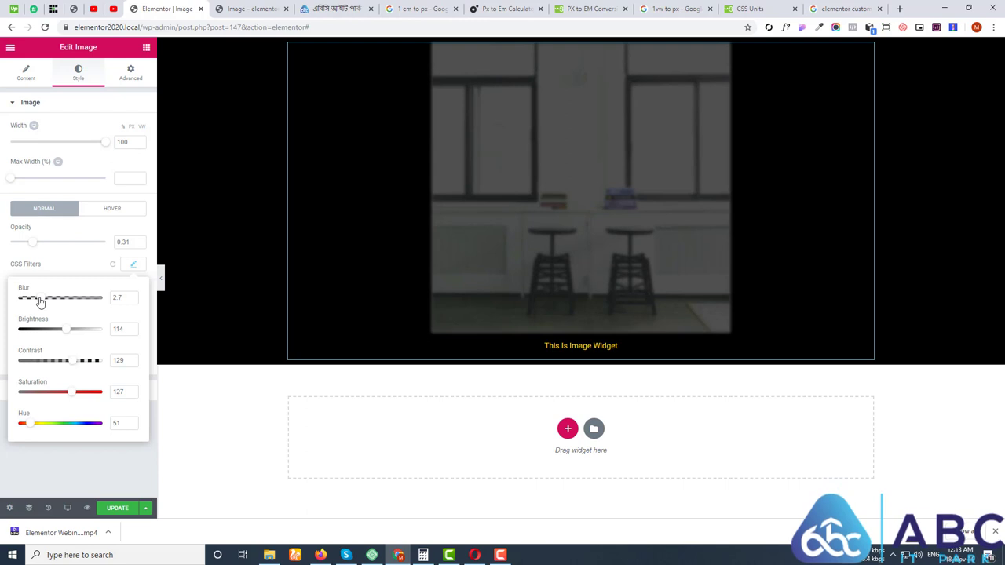
Set the photo's hover opacity to 1, enable its hover CSS filters at default values, and compare with the normal state.
{"action": "left_click", "coordinate": [111, 210]}
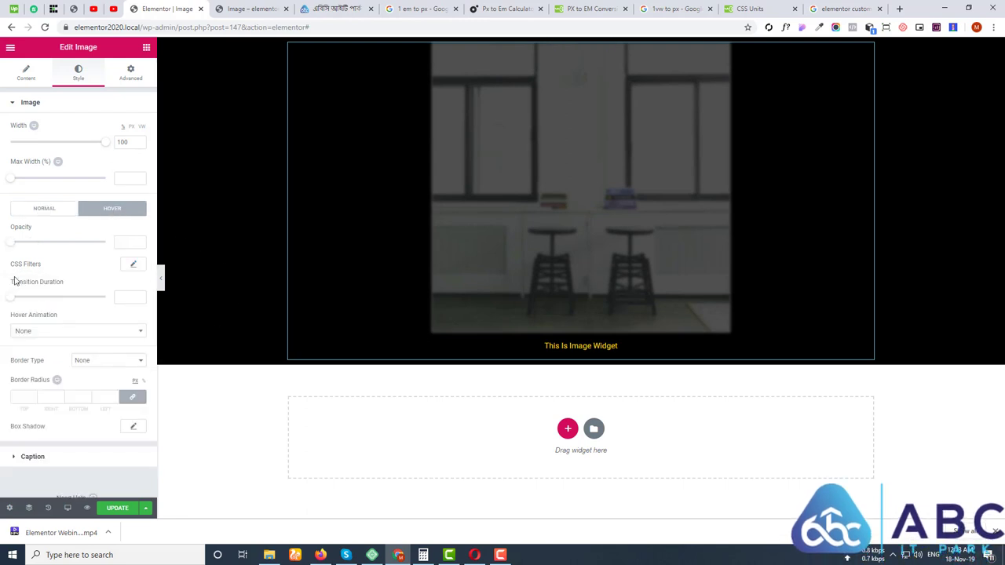
{"action": "left_click_drag", "start_coordinate": [9, 246], "coordinate": [132, 244]}
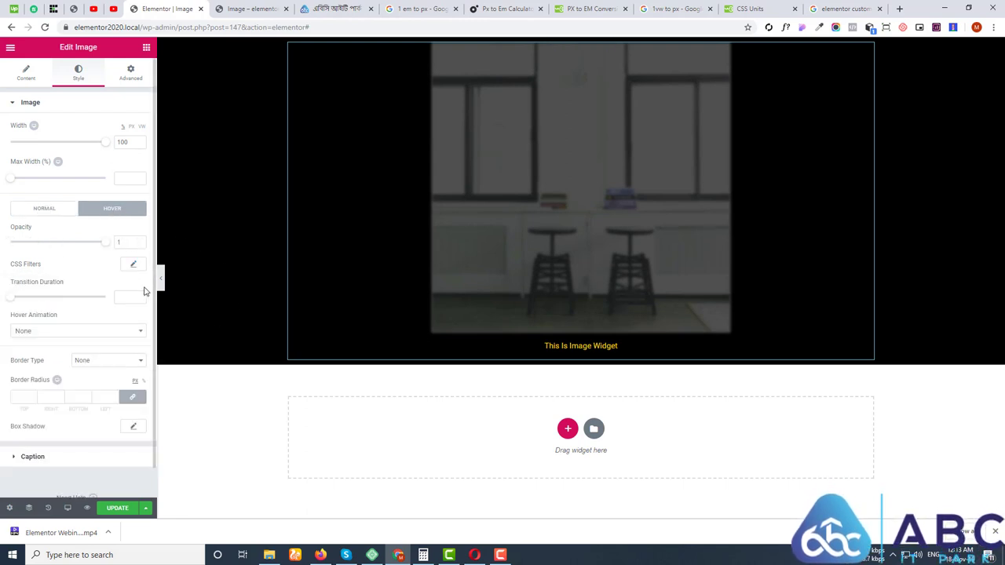
{"action": "left_click", "coordinate": [134, 265]}
{"action": "left_click", "coordinate": [75, 261]}
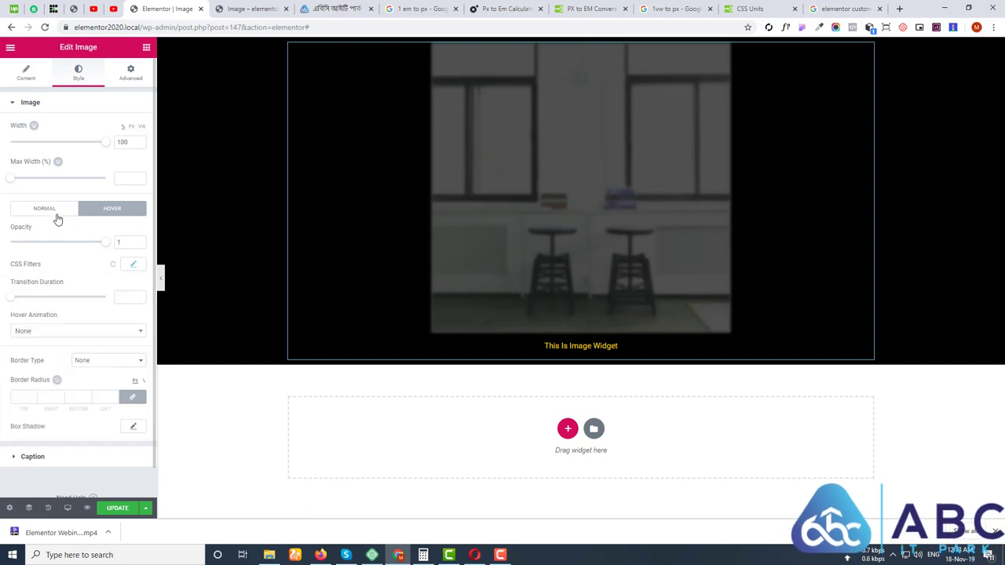
{"action": "left_click", "coordinate": [44, 208]}
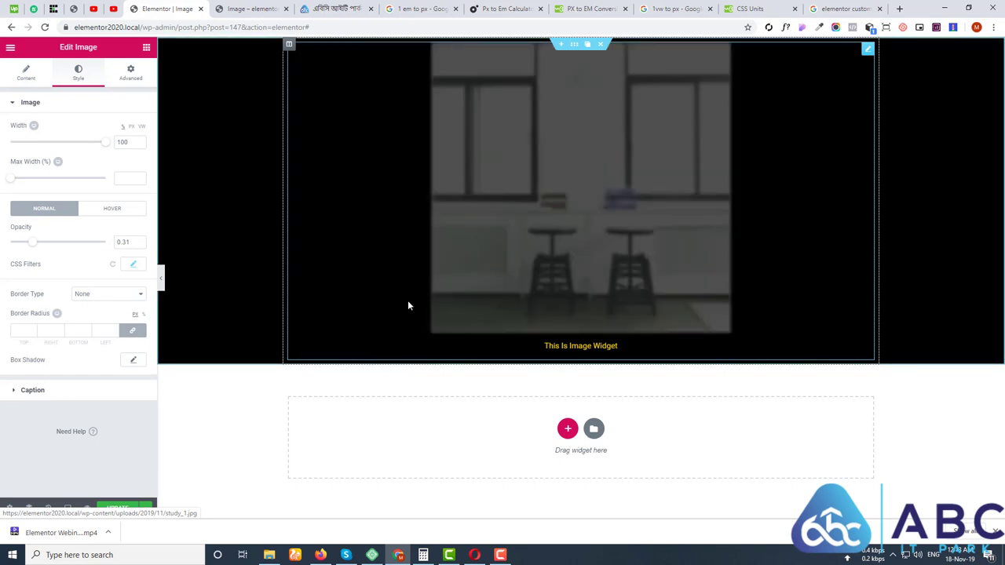
Try hover transition durations of 0.4 and 0.5 on the photo and choose the Shrink hover animation.
{"action": "left_click", "coordinate": [113, 209]}
{"action": "scroll", "coordinate": [63, 404], "scroll_direction": "down", "scroll_amount": 1}
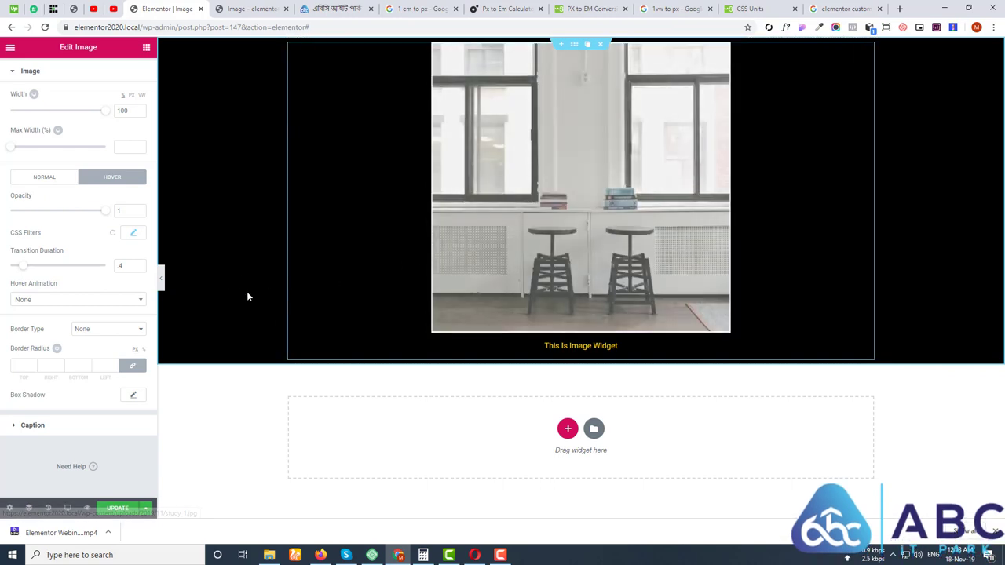
{"action": "left_click_drag", "start_coordinate": [123, 266], "coordinate": [112, 270]}
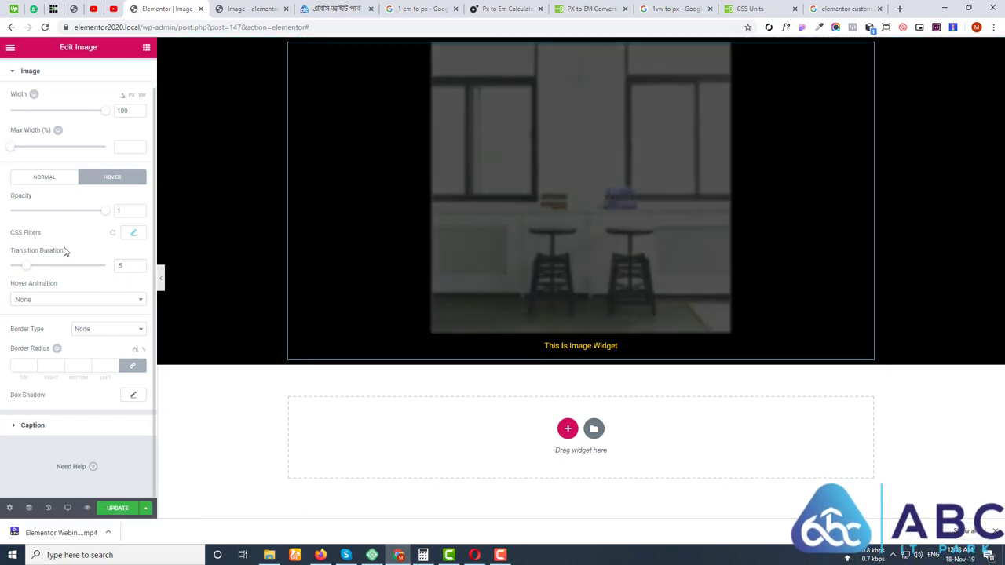
{"action": "left_click", "coordinate": [62, 301]}
{"action": "left_click", "coordinate": [41, 349]}
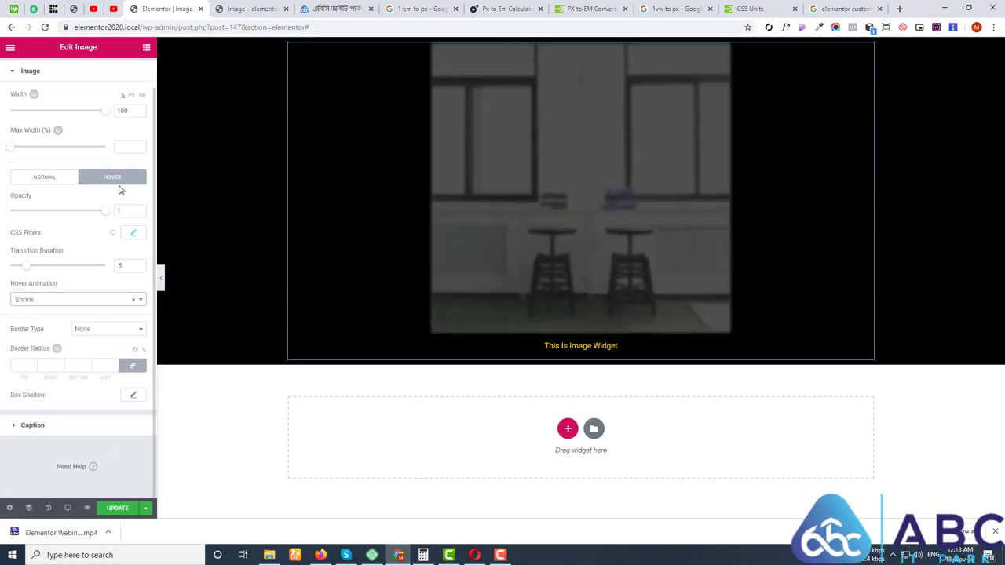
Set the photo's normal opacity to 1 and its normal CSS filter blur to 0.
{"action": "left_click", "coordinate": [46, 178]}
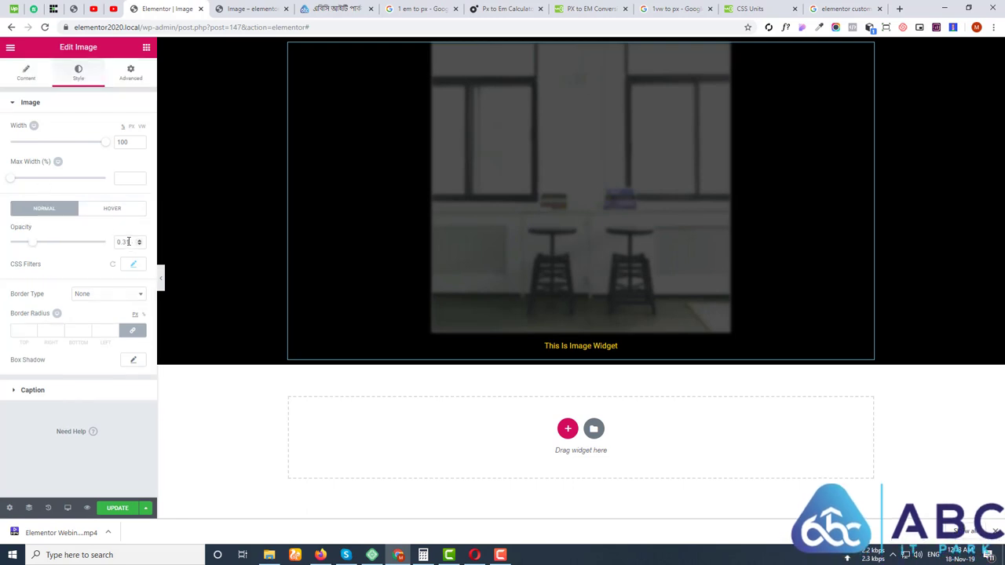
{"action": "left_click_drag", "start_coordinate": [129, 241], "coordinate": [81, 247]}
{"action": "type", "text": "1"}
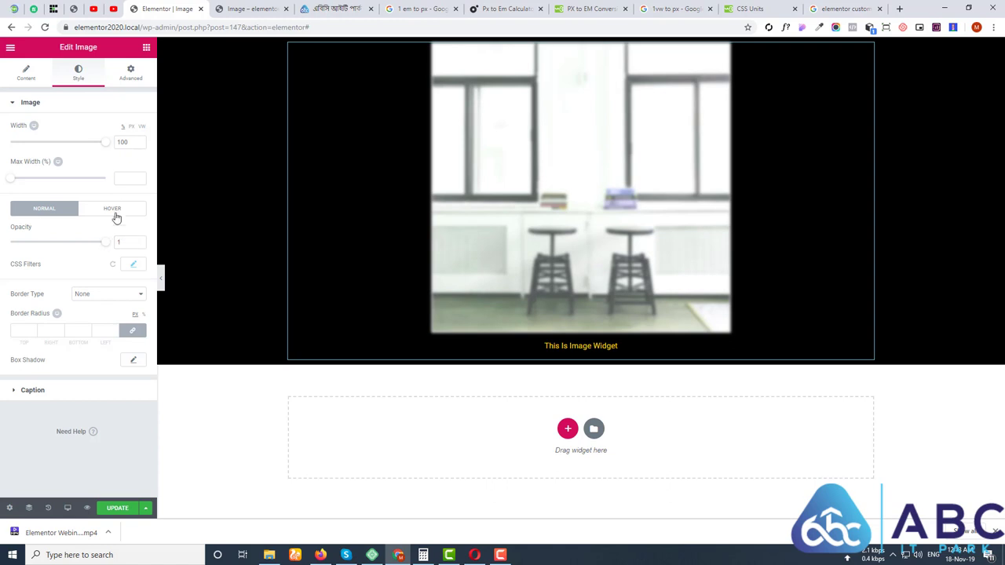
{"action": "left_click", "coordinate": [133, 264]}
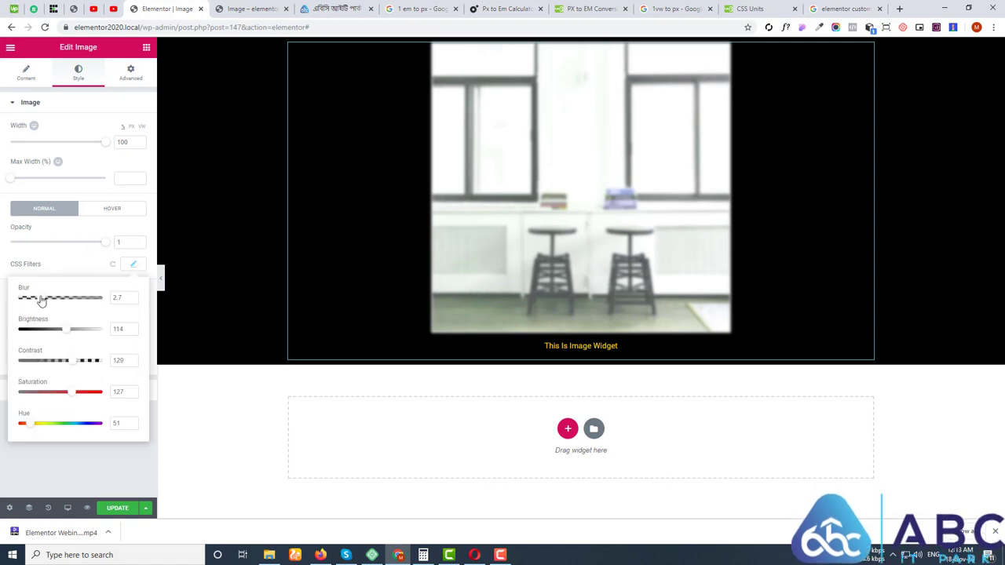
{"action": "left_click_drag", "start_coordinate": [40, 301], "coordinate": [5, 304]}
Clear the photo's hover opacity and transition duration, and check its hover CSS filter values.
{"action": "left_click", "coordinate": [130, 211]}
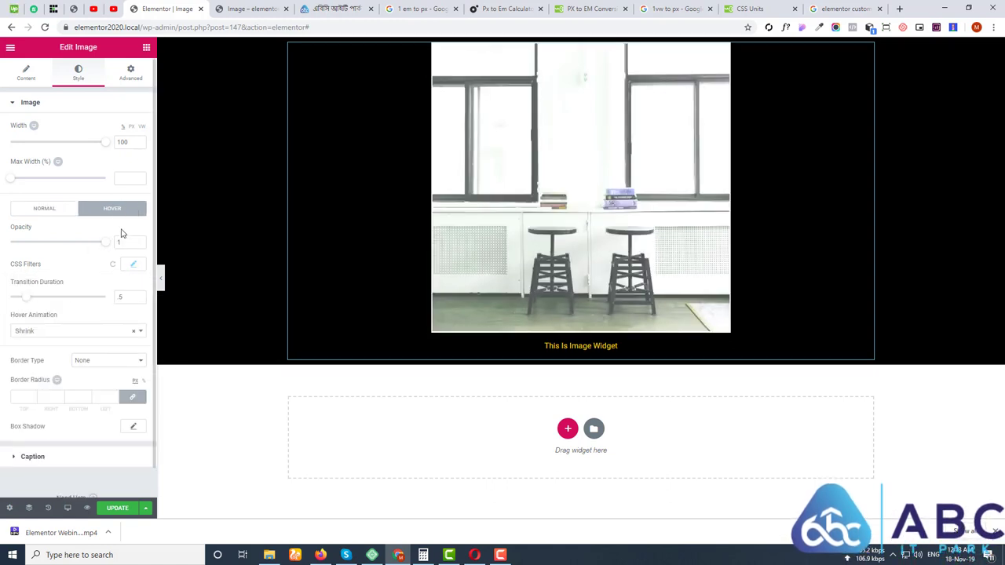
{"action": "mouse_move", "coordinate": [107, 246]}
{"action": "left_mouse_down"}
{"action": "mouse_move", "coordinate": [2, 245]}
{"action": "mouse_move", "coordinate": [113, 242]}
{"action": "left_mouse_up"}
{"action": "double_click", "coordinate": [133, 241]}
{"action": "left_click", "coordinate": [119, 297]}
{"action": "left_click", "coordinate": [136, 269]}
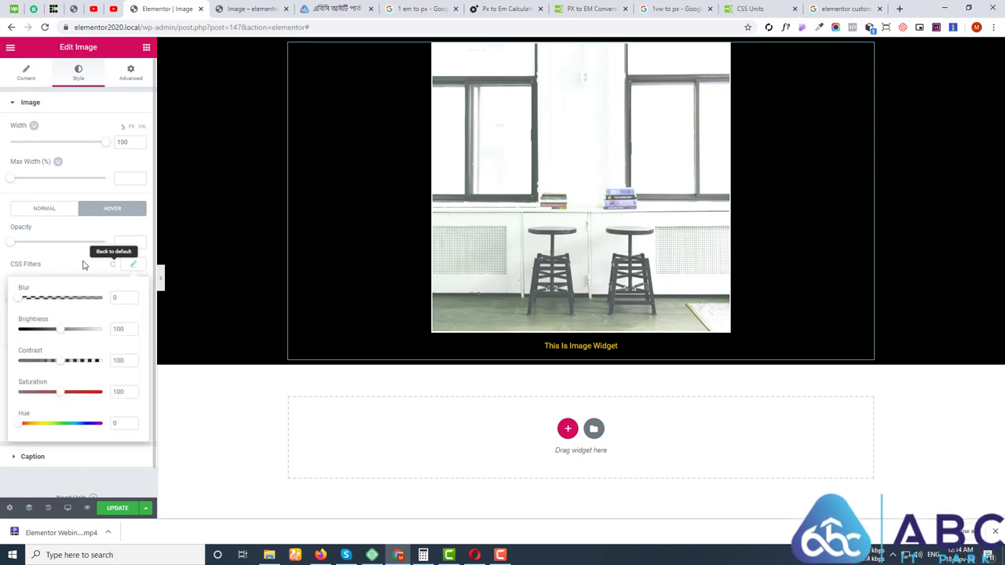
{"action": "left_click", "coordinate": [59, 237]}
Reset the photo's normal CSS filters to default and change its hover animation to Pulse.
{"action": "left_click", "coordinate": [43, 211]}
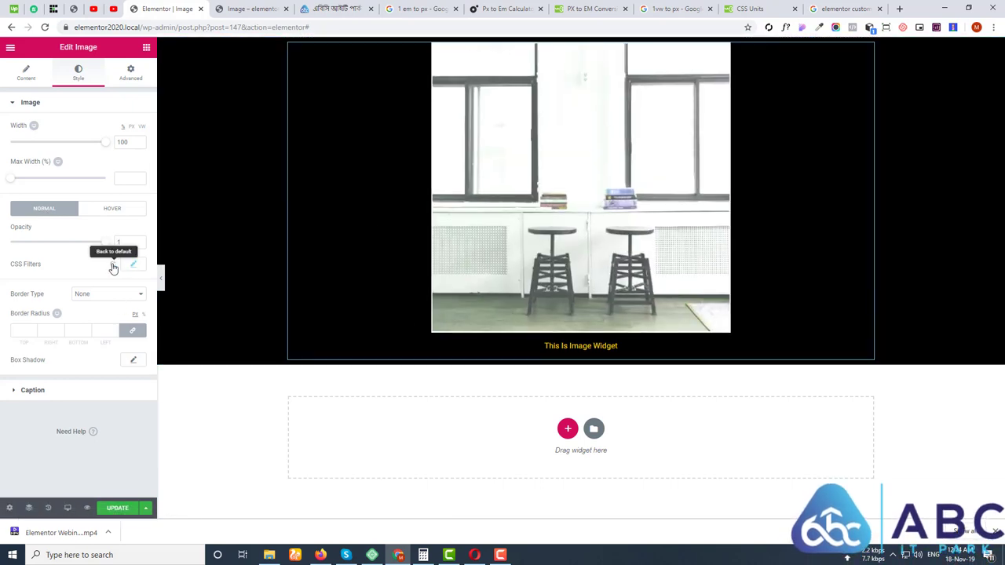
{"action": "left_click", "coordinate": [112, 265]}
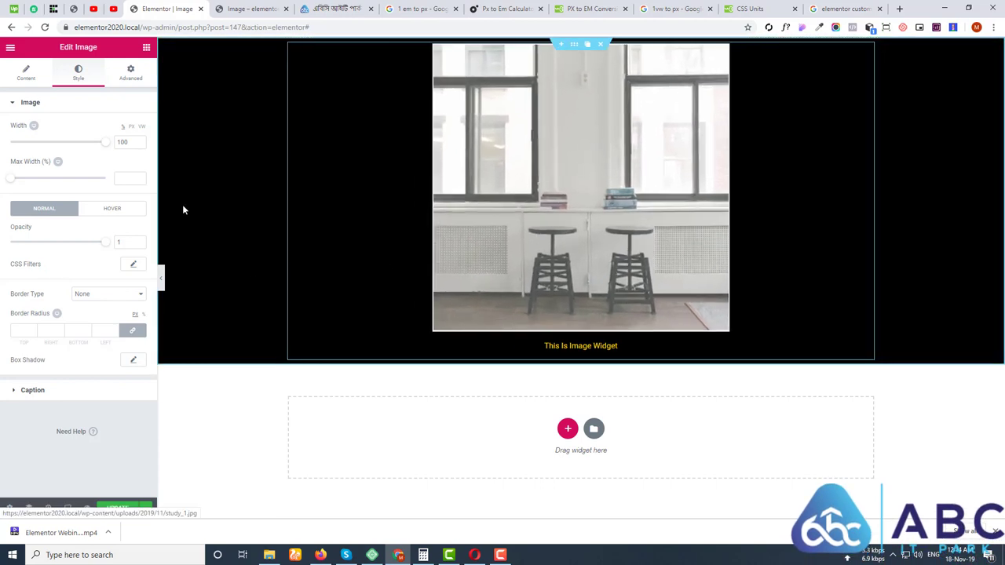
{"action": "left_click", "coordinate": [104, 210]}
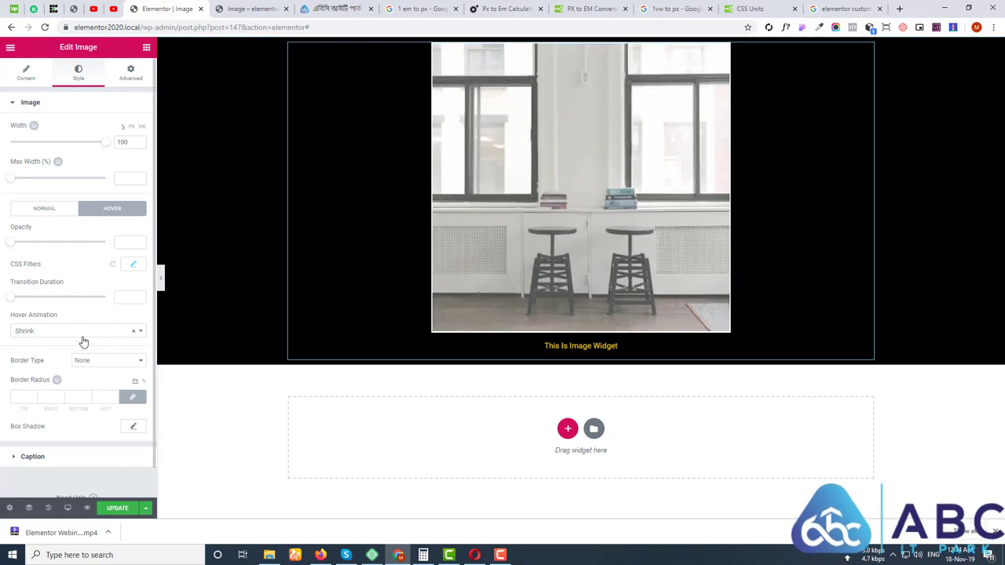
{"action": "left_click", "coordinate": [83, 331]}
{"action": "left_click", "coordinate": [39, 386]}
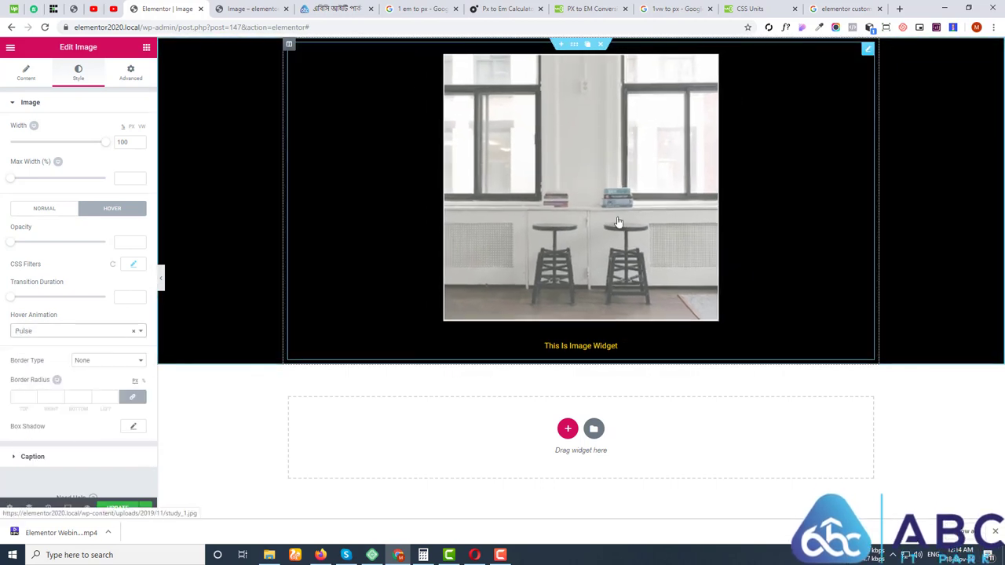
Add a box shadow to the photo in the fully opaque teal preset color #009fbf.
{"action": "scroll", "coordinate": [53, 372], "scroll_direction": "down", "scroll_amount": 1}
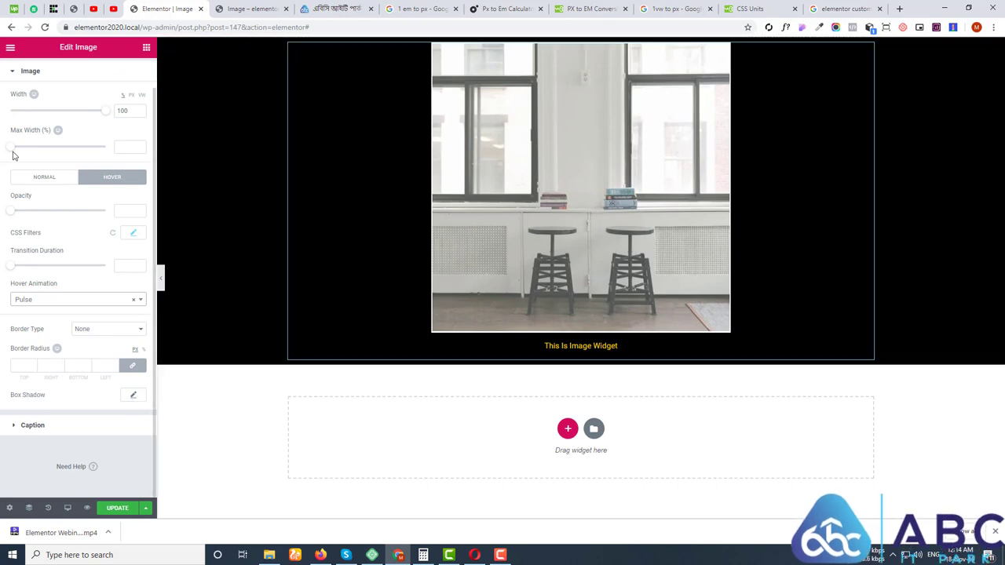
{"action": "left_click", "coordinate": [39, 179]}
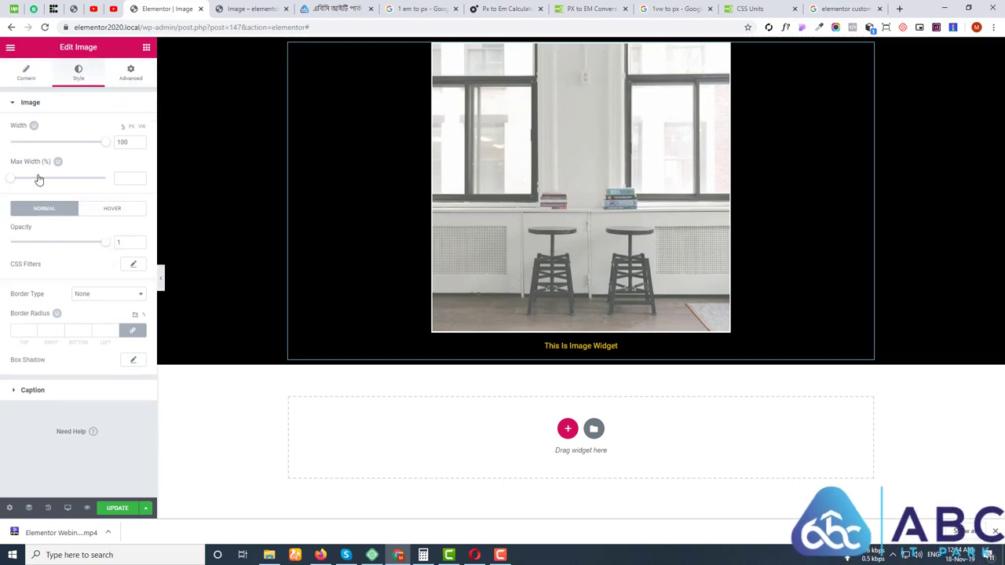
{"action": "left_click", "coordinate": [130, 211]}
{"action": "left_click", "coordinate": [133, 427]}
{"action": "scroll", "coordinate": [135, 432], "scroll_direction": "down", "scroll_amount": 1}
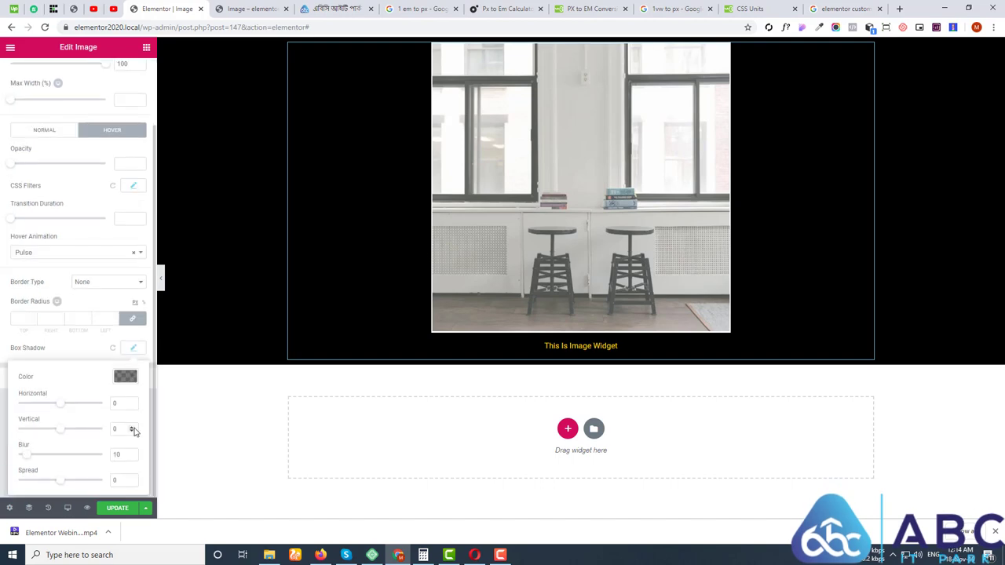
{"action": "left_click", "coordinate": [124, 377]}
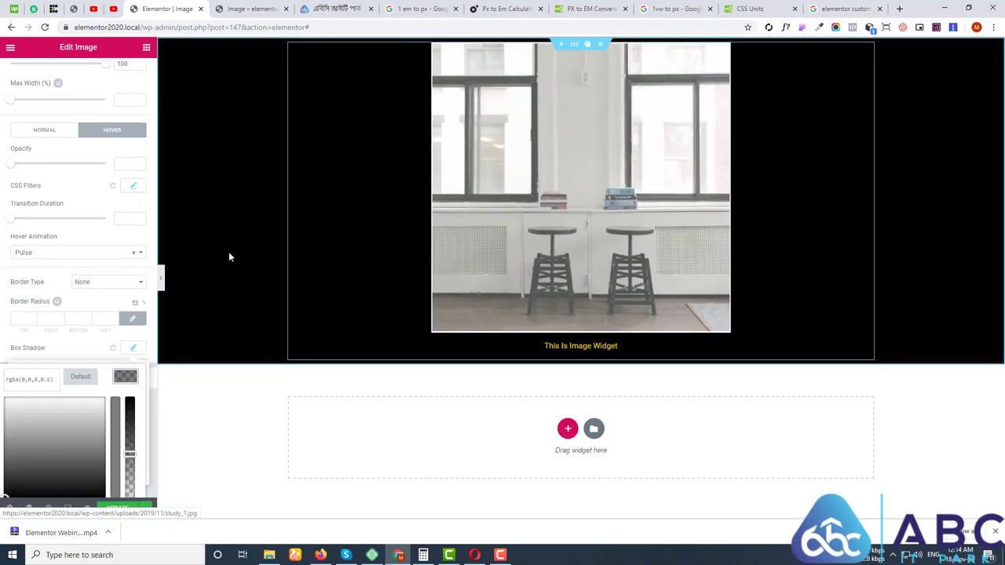
{"action": "scroll", "coordinate": [67, 425], "scroll_direction": "down", "scroll_amount": 1}
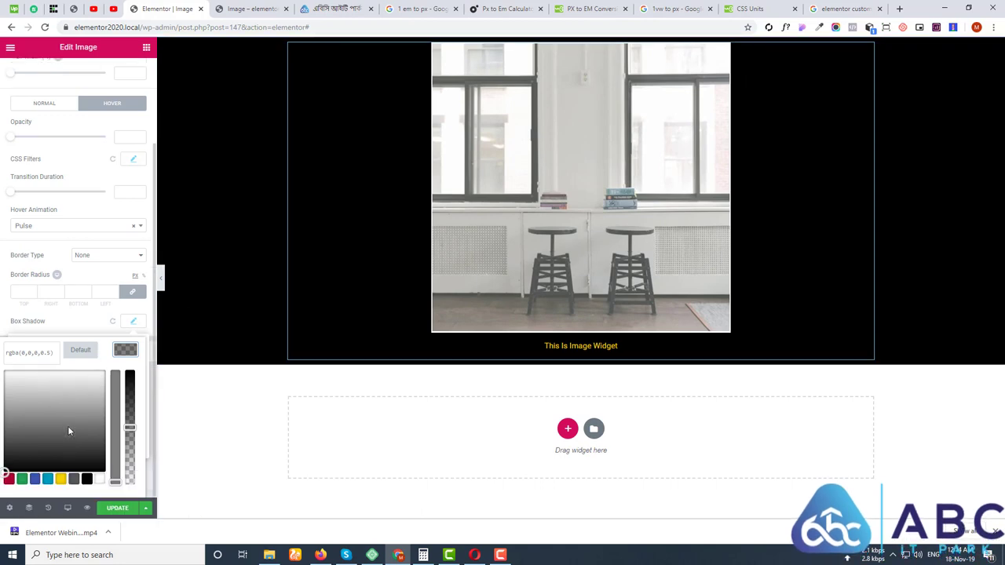
{"action": "left_click", "coordinate": [47, 479]}
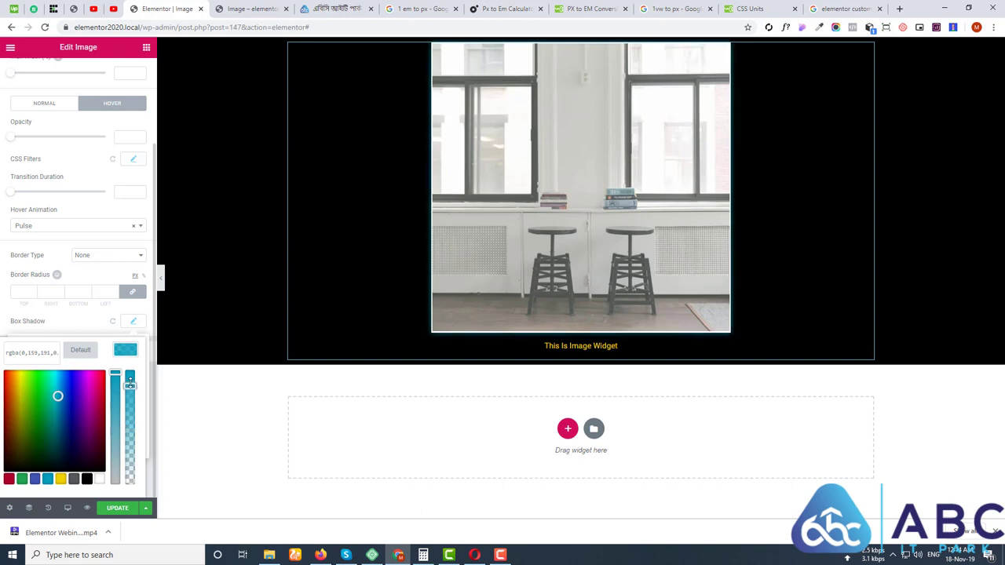
{"action": "left_click_drag", "start_coordinate": [129, 427], "coordinate": [129, 372]}
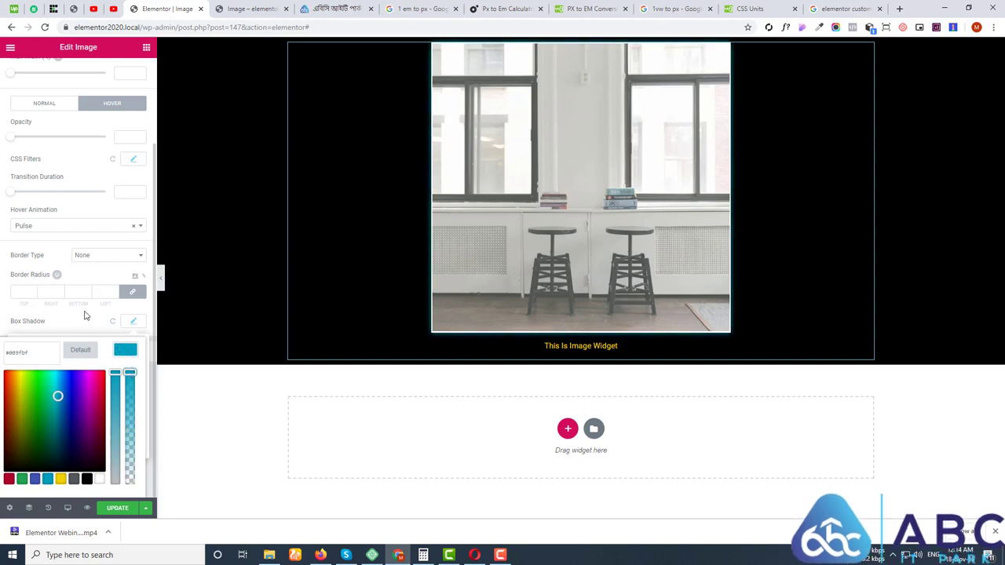
{"action": "left_click", "coordinate": [76, 318]}
Set the photo's box shadow to a horizontal offset of 11 and a vertical offset of 12.
{"action": "left_click", "coordinate": [134, 322]}
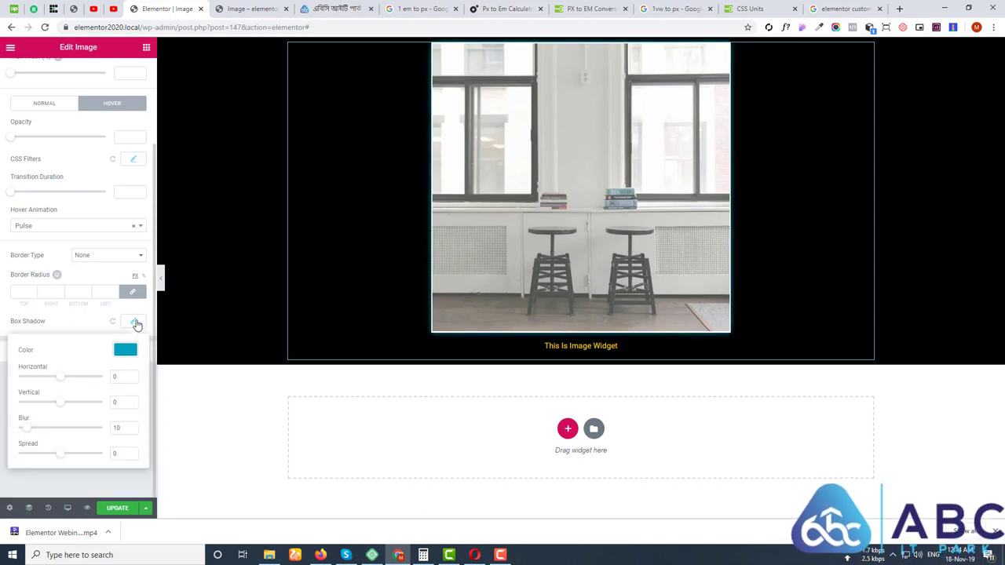
{"action": "left_click_drag", "start_coordinate": [59, 380], "coordinate": [64, 385]}
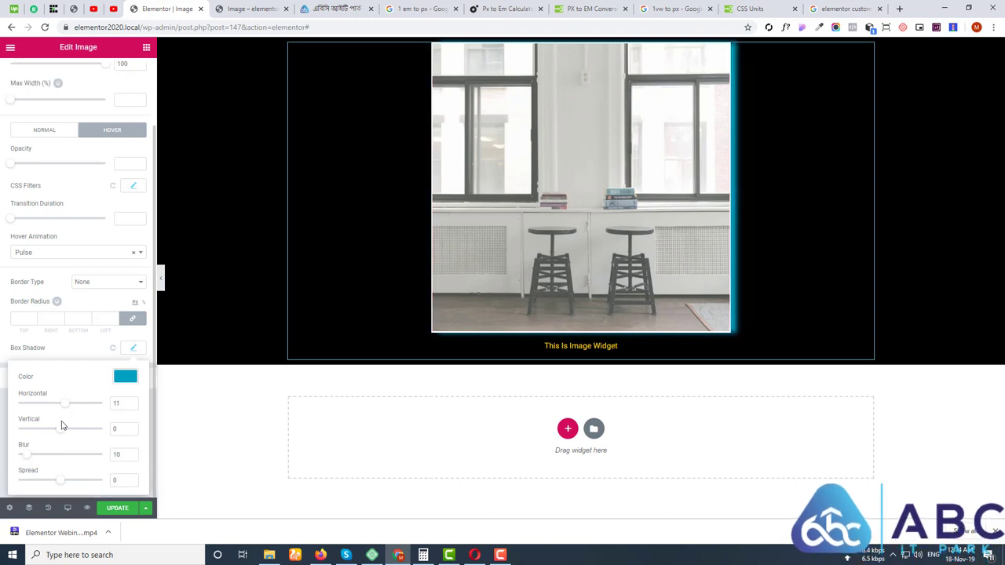
{"action": "left_click_drag", "start_coordinate": [62, 432], "coordinate": [67, 433]}
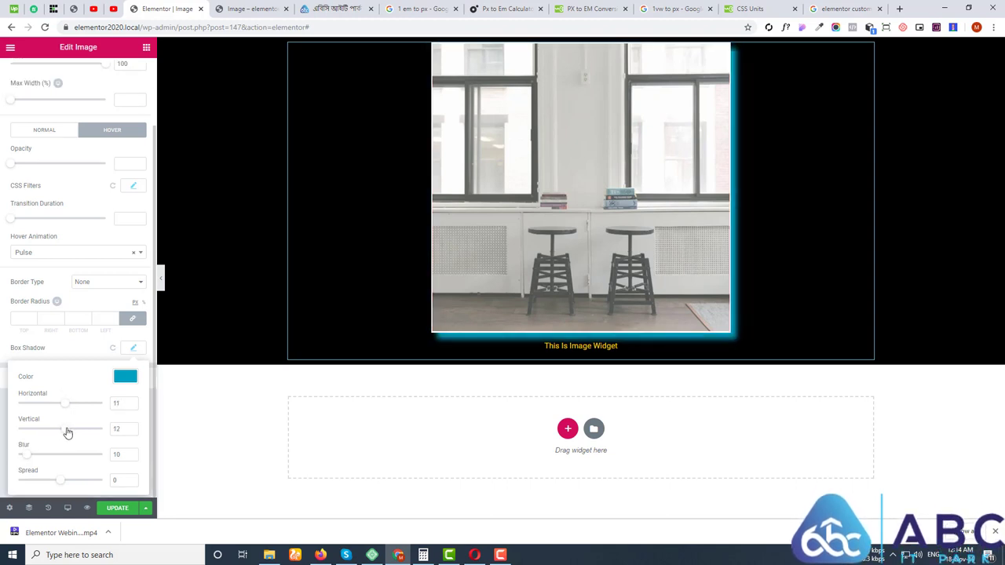
{"action": "left_click", "coordinate": [130, 347]}
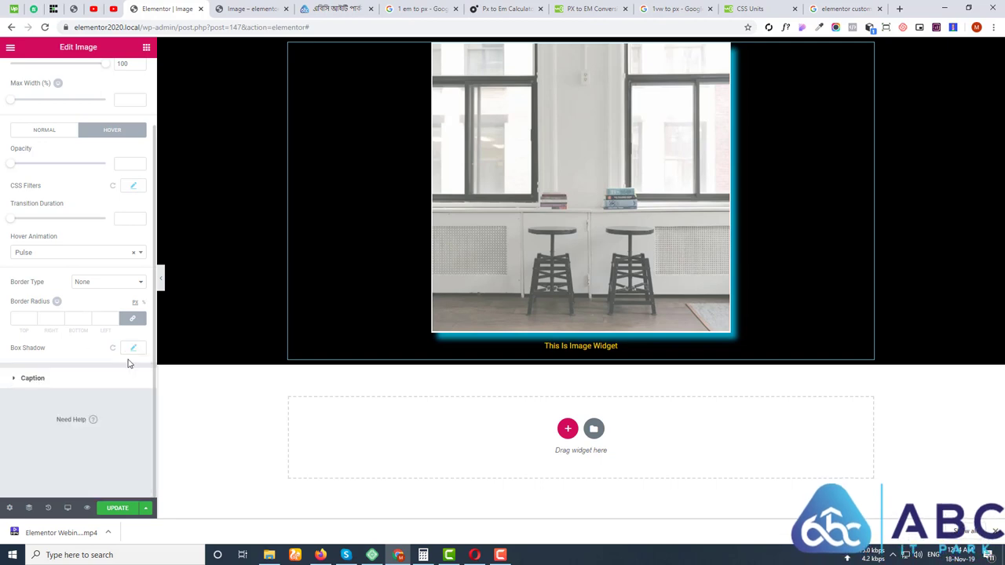
Reduce the teal box shadow color's opacity to about half.
{"action": "left_click", "coordinate": [131, 349]}
{"action": "left_click", "coordinate": [126, 378]}
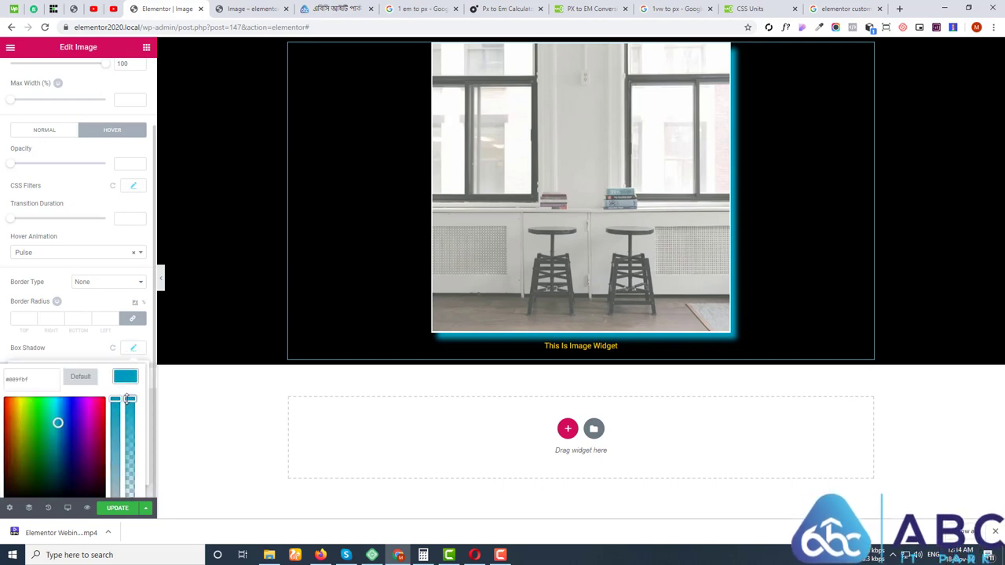
{"action": "left_click_drag", "start_coordinate": [129, 400], "coordinate": [123, 459]}
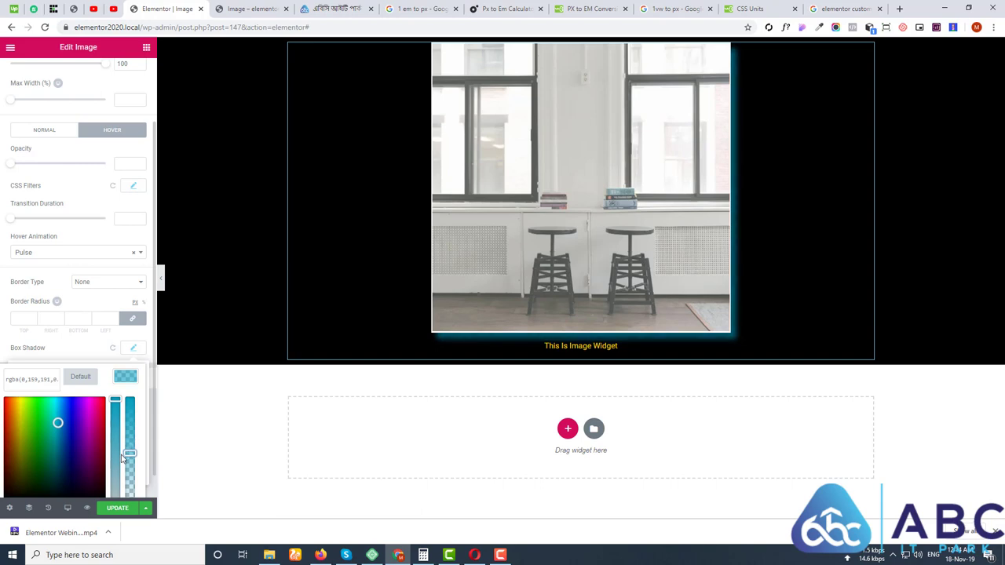
{"action": "scroll", "coordinate": [84, 456], "scroll_direction": "down", "scroll_amount": 1}
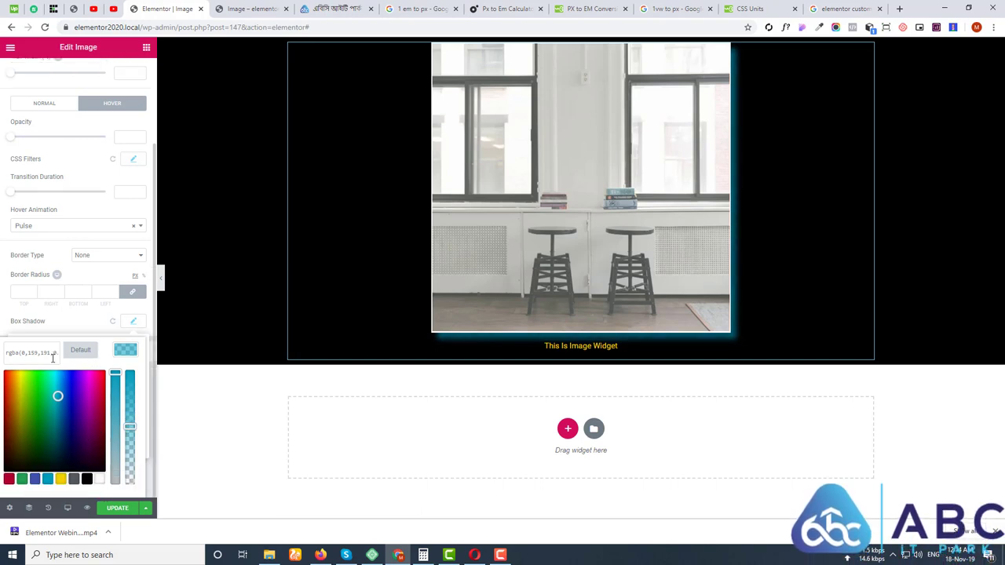
{"action": "left_click", "coordinate": [91, 327]}
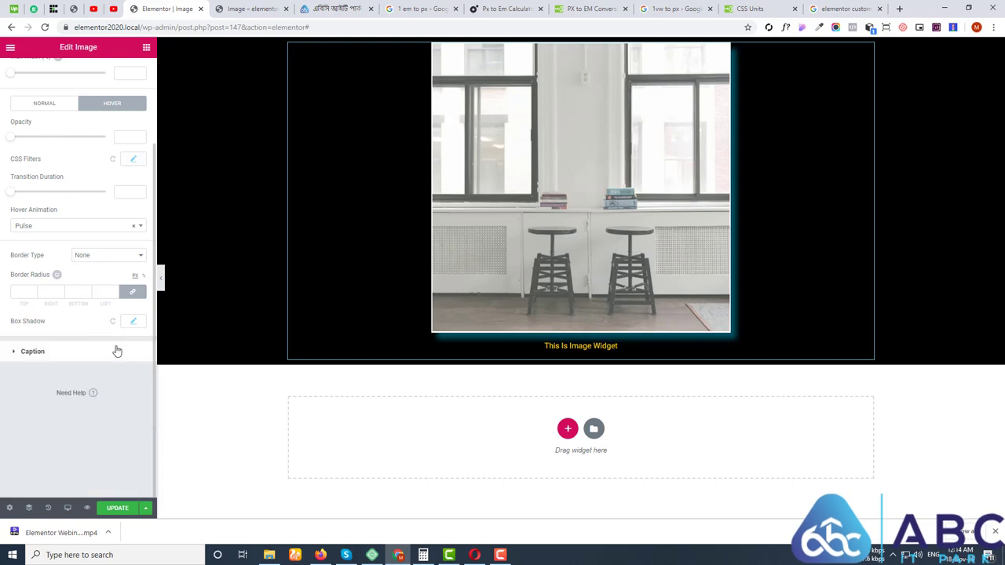
Set the photo's box shadow blur to 20.
{"action": "left_click", "coordinate": [133, 322]}
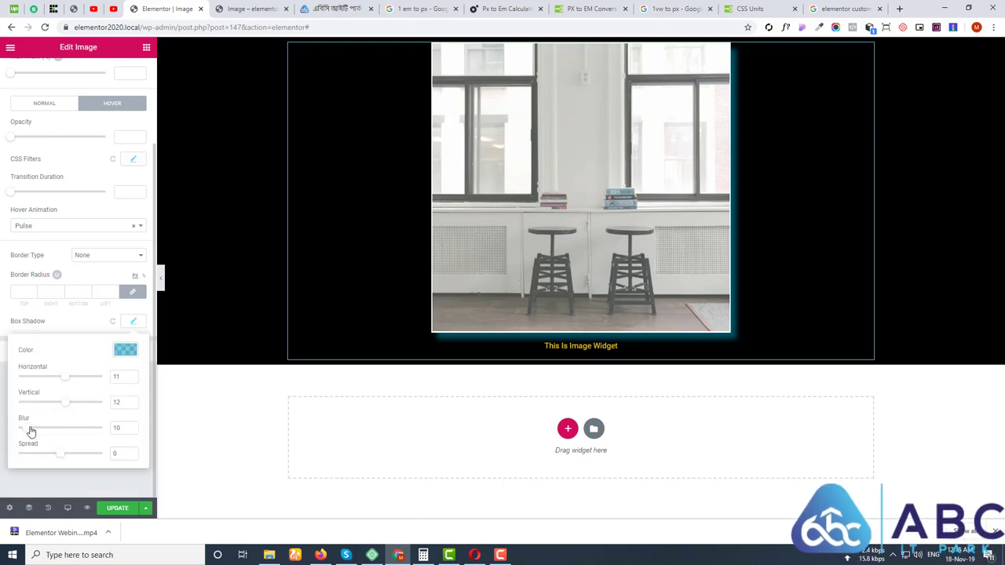
{"action": "left_click_drag", "start_coordinate": [31, 430], "coordinate": [43, 432]}
{"action": "scroll", "coordinate": [43, 432], "scroll_direction": "up", "scroll_amount": 1}
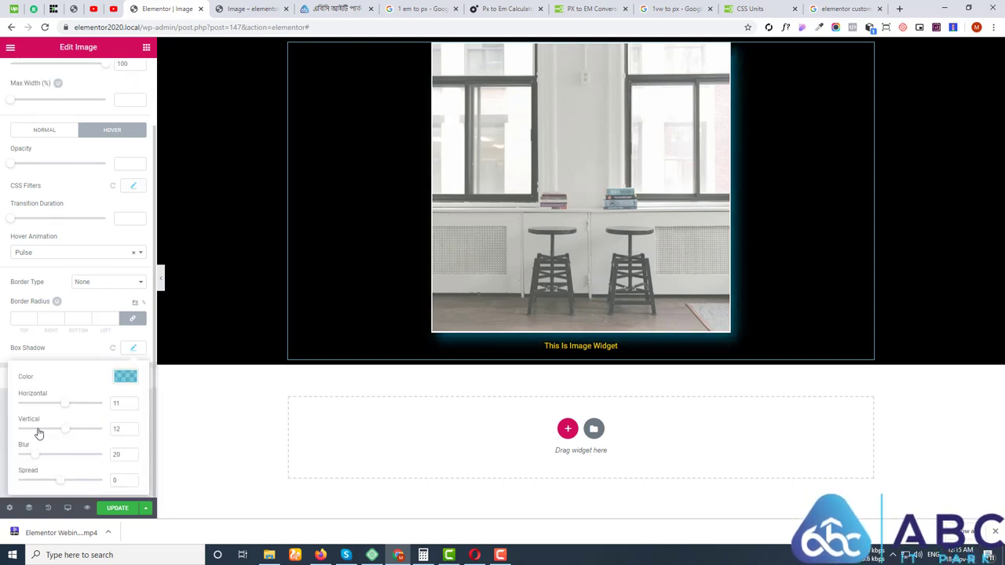
{"action": "mouse_move", "coordinate": [61, 485]}
{"action": "left_mouse_down"}
{"action": "mouse_move", "coordinate": [71, 484]}
{"action": "mouse_move", "coordinate": [61, 486]}
{"action": "left_mouse_up"}
{"action": "left_click", "coordinate": [61, 305]}
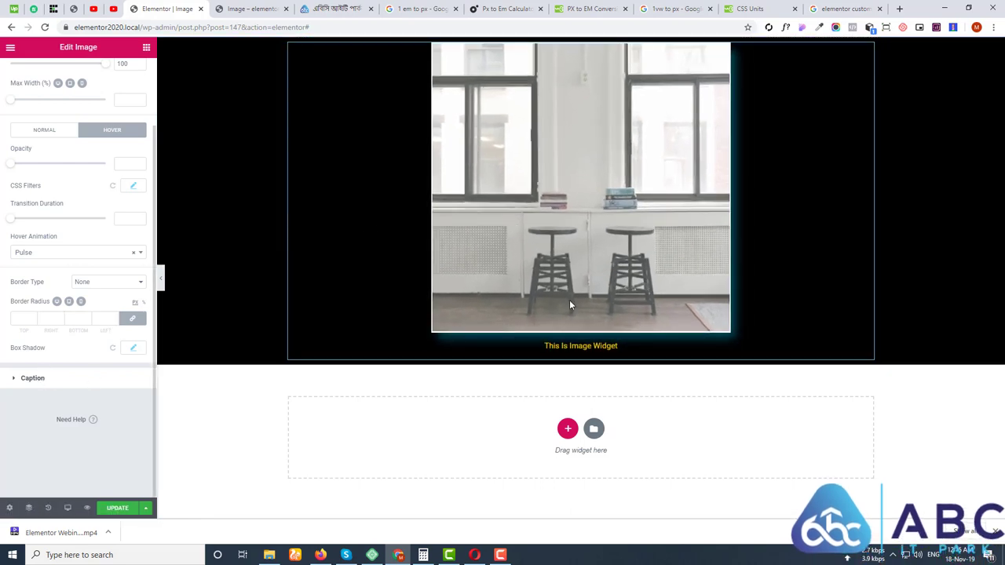
Try right and left alignment for the image caption, and set it to Center.
{"action": "left_click", "coordinate": [33, 378]}
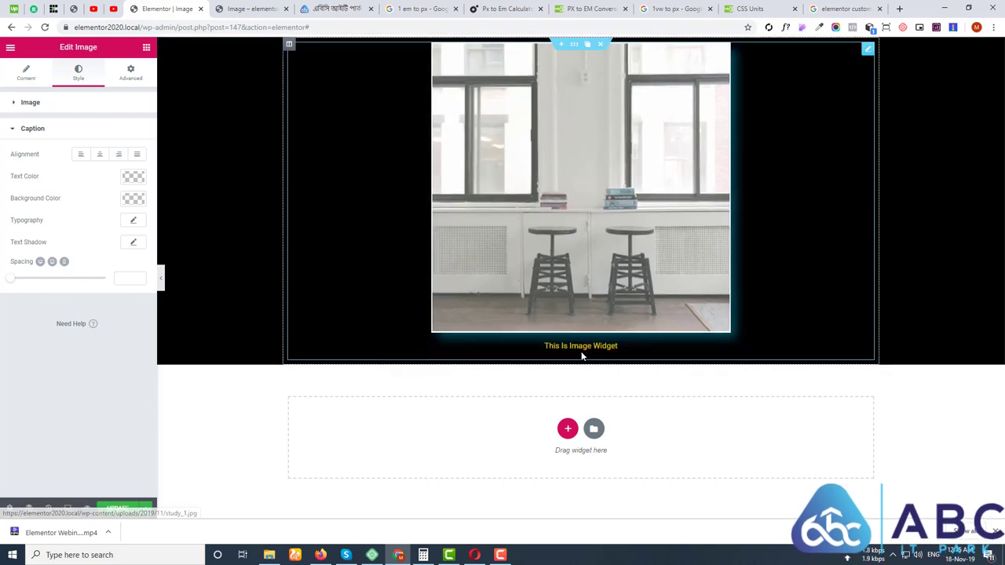
{"action": "left_click", "coordinate": [119, 154]}
{"action": "left_click", "coordinate": [79, 155]}
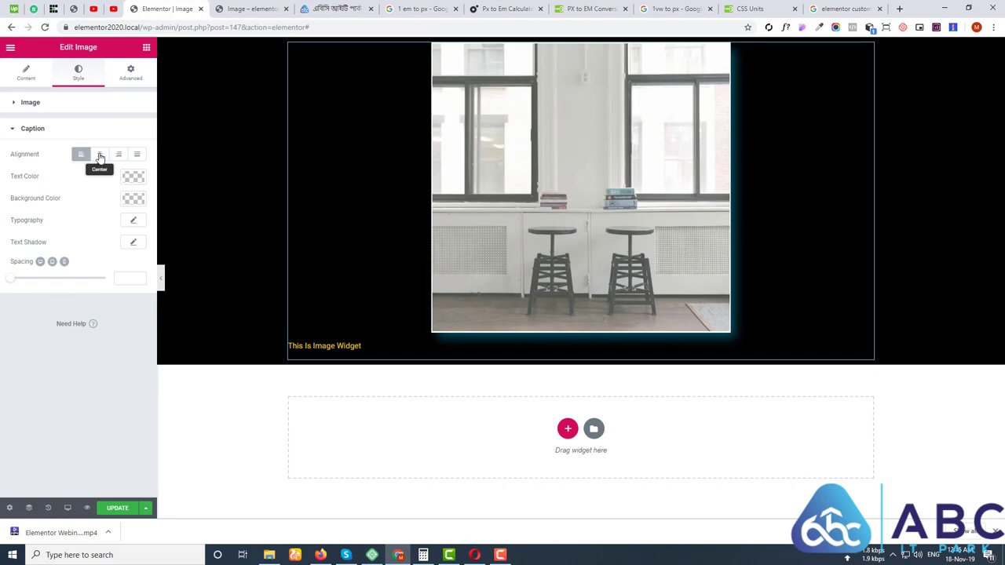
{"action": "left_click", "coordinate": [100, 154]}
Try black, gray and teal presets for the caption text, and set its color to blue #4054b2.
{"action": "left_click", "coordinate": [132, 179]}
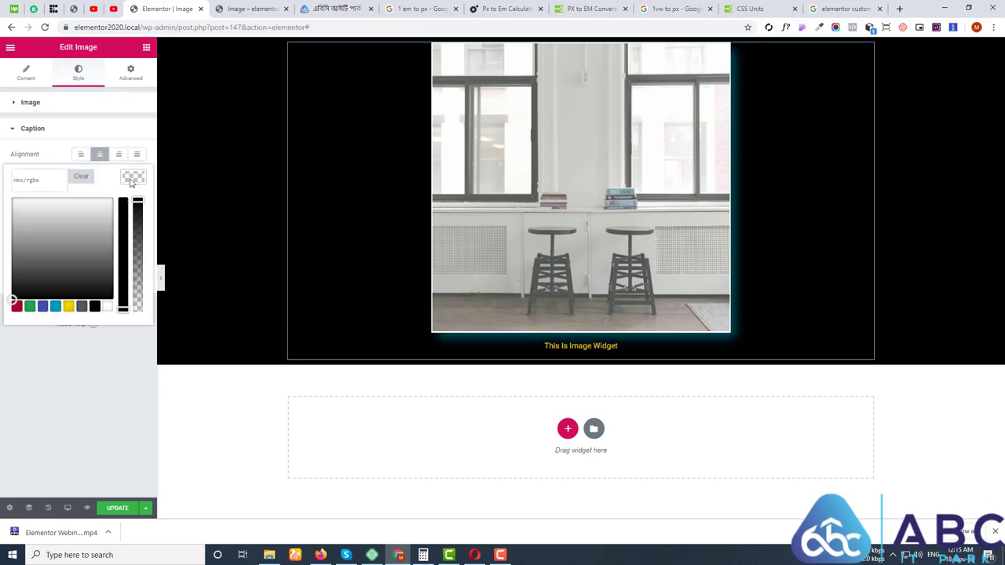
{"action": "left_click", "coordinate": [95, 306]}
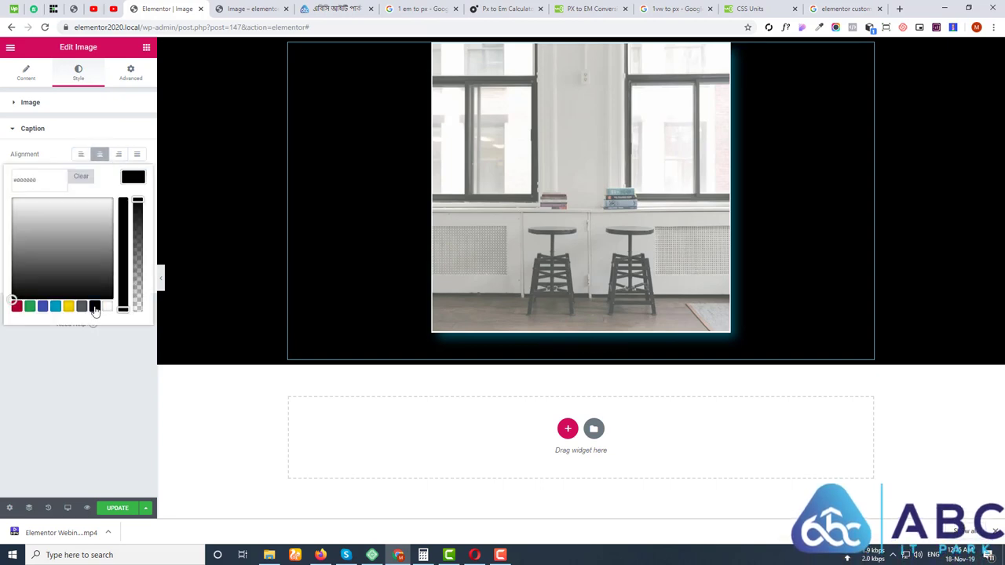
{"action": "left_click", "coordinate": [81, 306]}
{"action": "left_click", "coordinate": [55, 306]}
{"action": "left_click", "coordinate": [42, 306]}
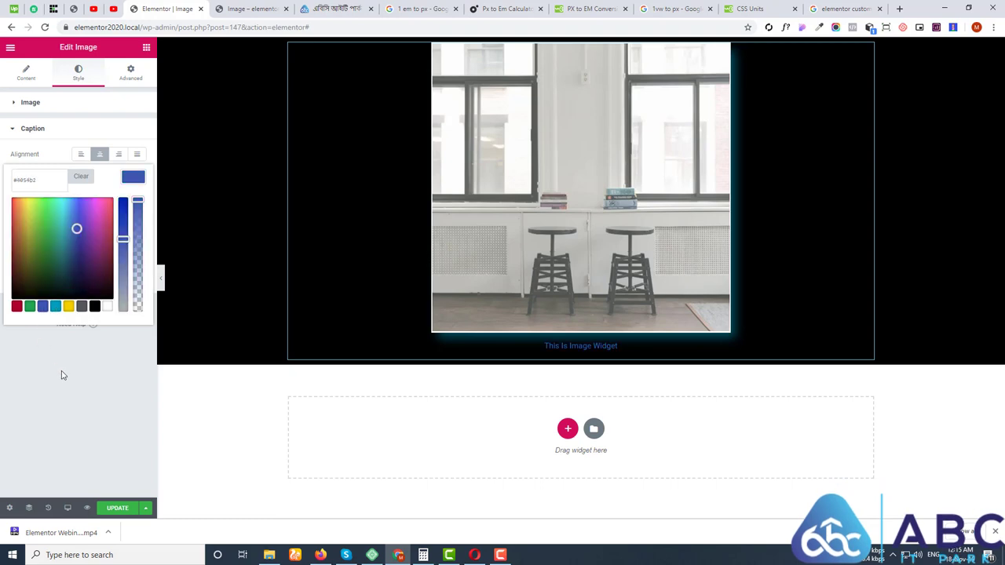
{"action": "left_click", "coordinate": [63, 375]}
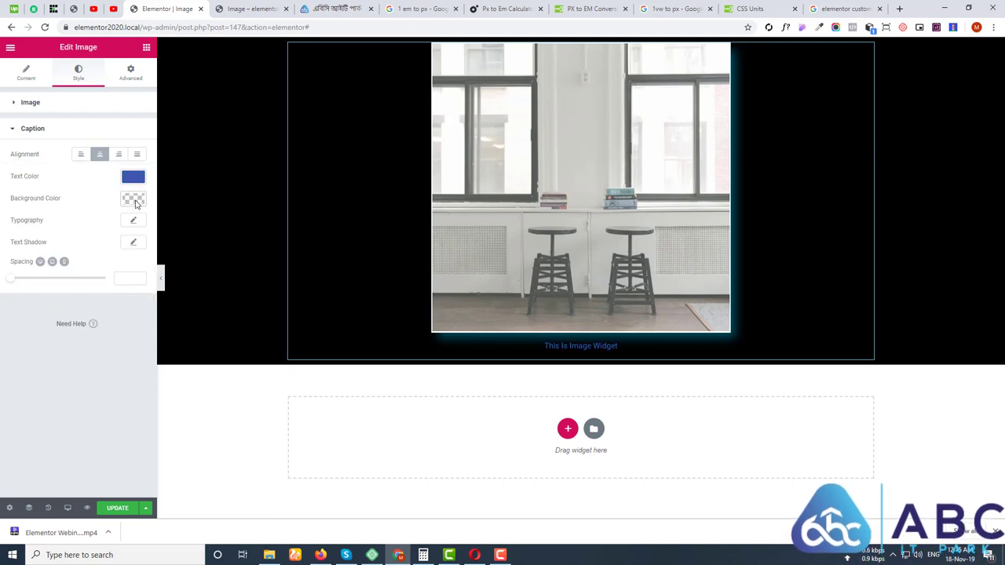
Try teal #009fbf and green #23a455 as the caption's background color, and clear the background.
{"action": "left_click", "coordinate": [133, 200]}
{"action": "left_click", "coordinate": [56, 328]}
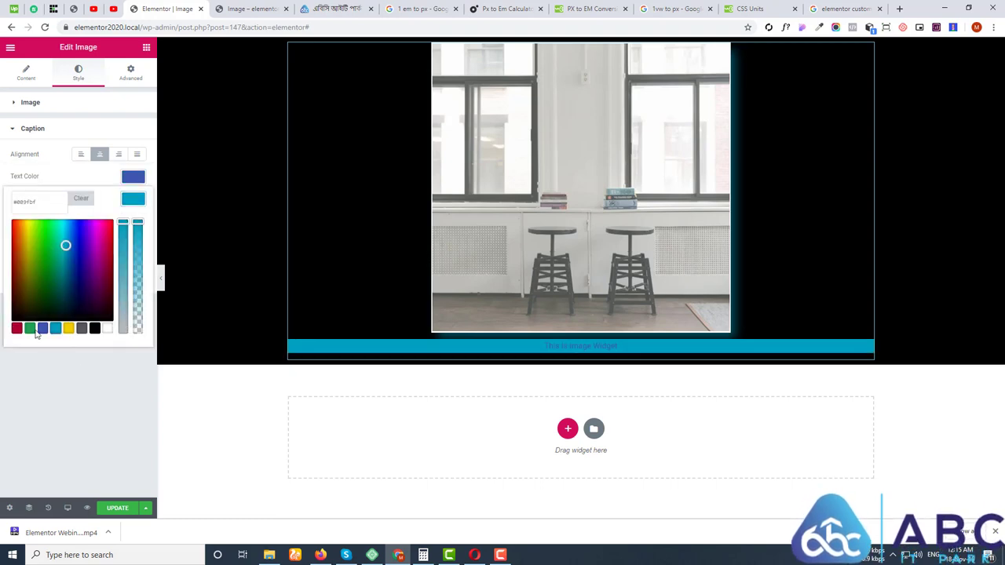
{"action": "left_click", "coordinate": [31, 330]}
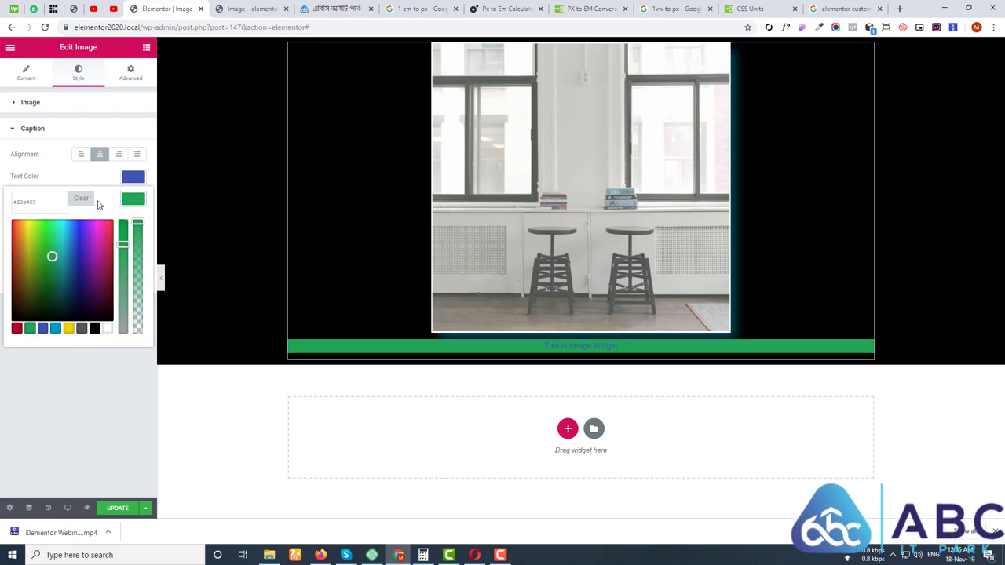
{"action": "left_click", "coordinate": [81, 198]}
{"action": "left_click", "coordinate": [83, 180]}
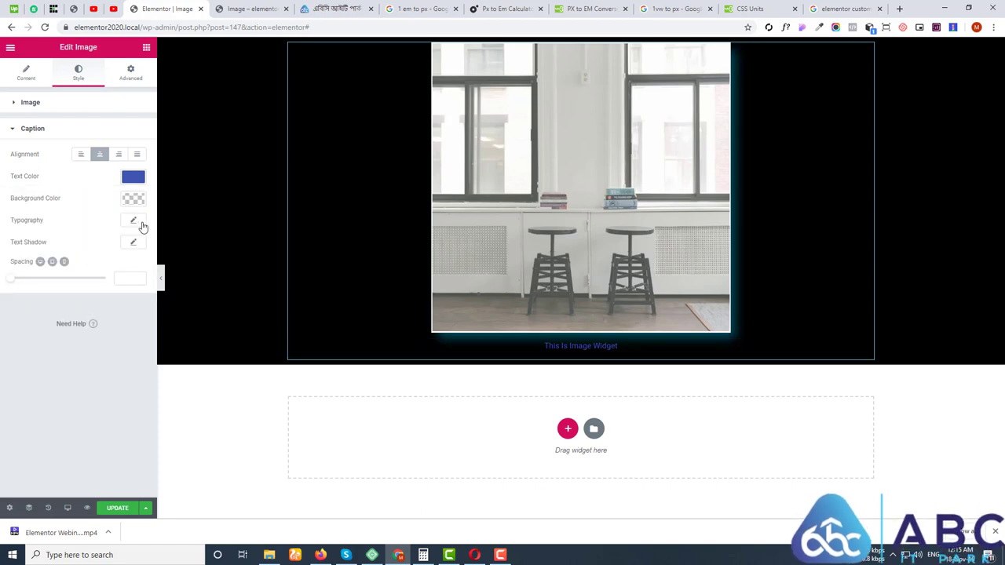
View the caption's typography options and set its text shadow blur to 47.
{"action": "left_click", "coordinate": [134, 221]}
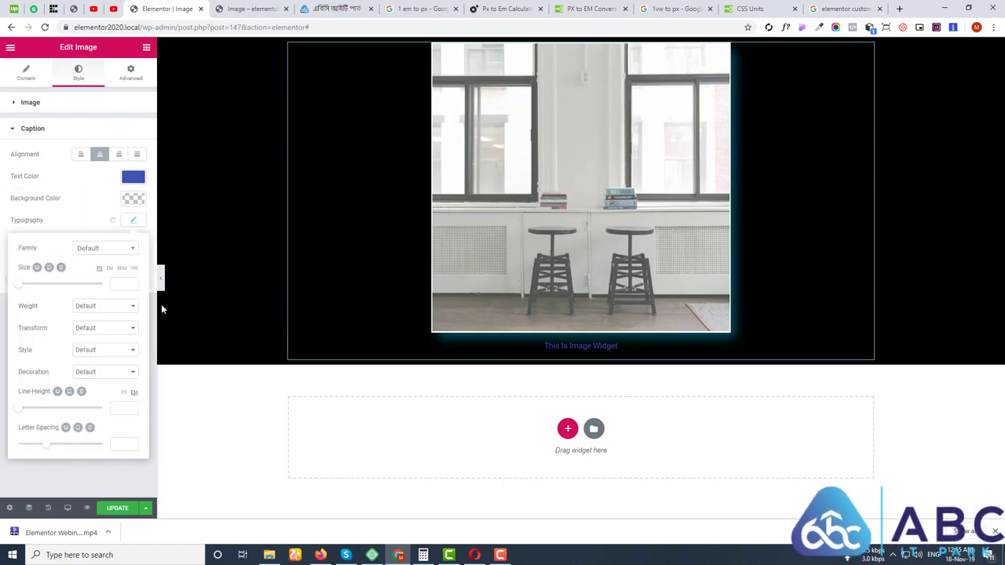
{"action": "left_click", "coordinate": [90, 208]}
{"action": "left_click", "coordinate": [133, 245]}
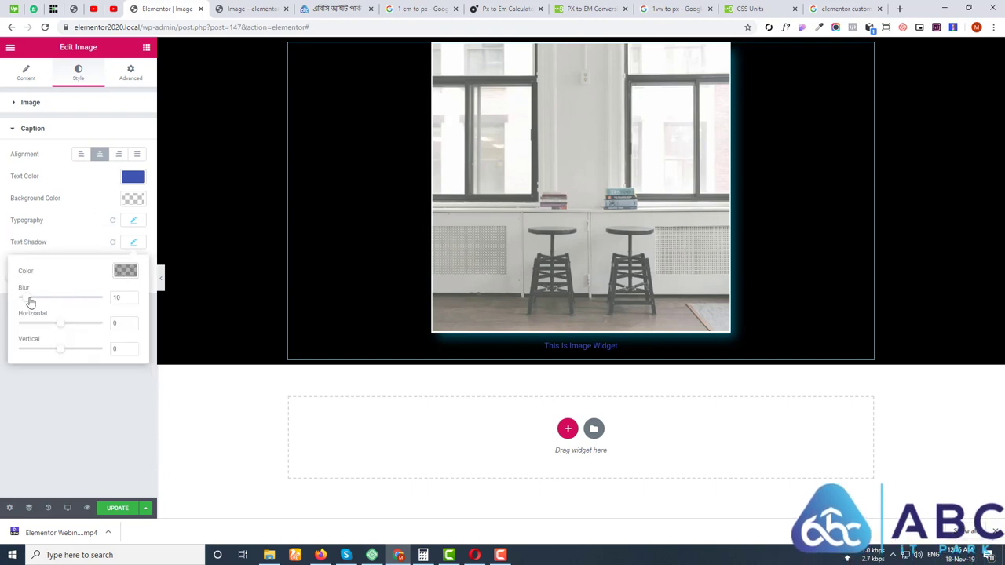
{"action": "left_click_drag", "start_coordinate": [30, 302], "coordinate": [62, 302]}
Set the caption's text shadow to the fully opaque yellow preset color #f2d100.
{"action": "left_click", "coordinate": [123, 272]}
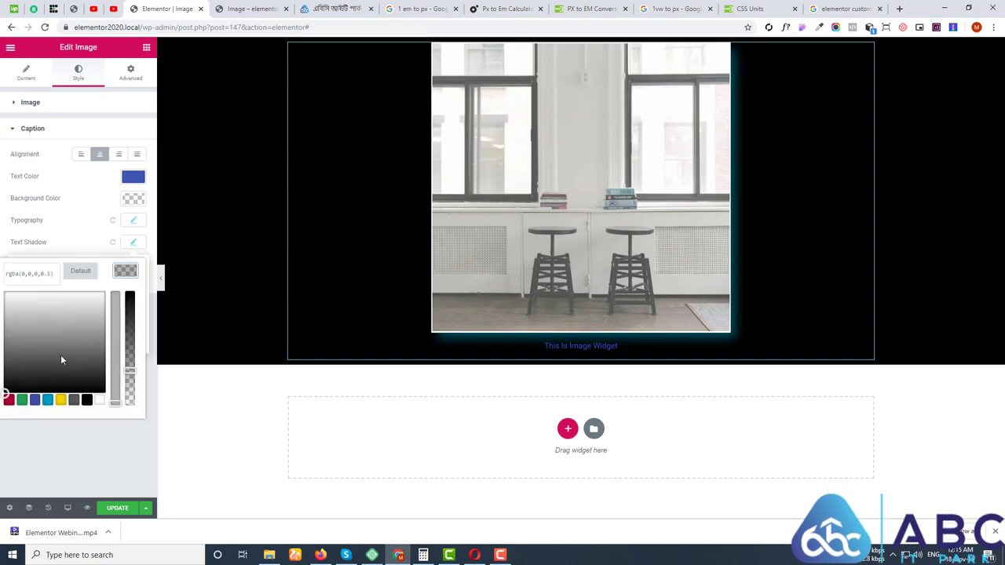
{"action": "left_click_drag", "start_coordinate": [128, 367], "coordinate": [130, 369]}
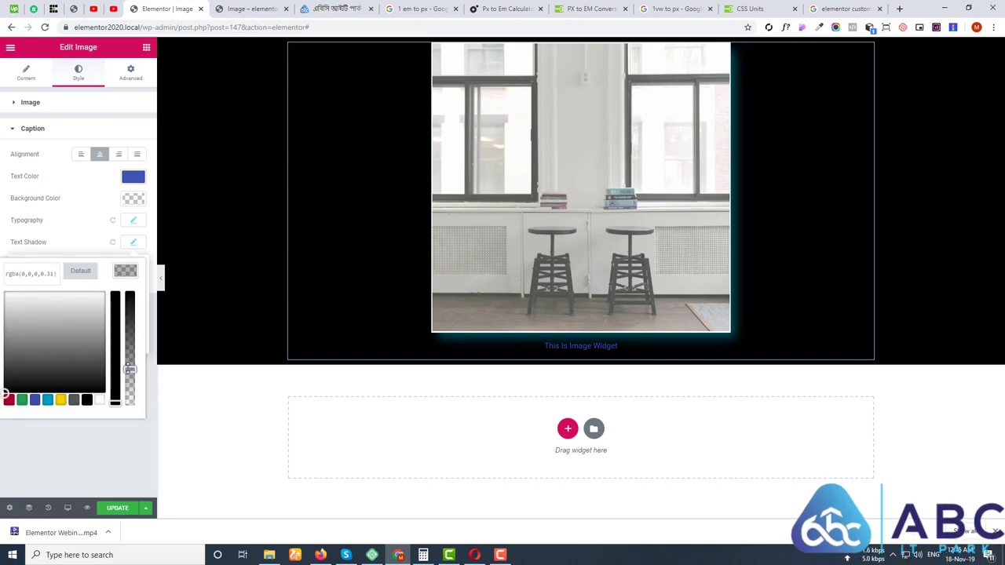
{"action": "left_click", "coordinate": [61, 400]}
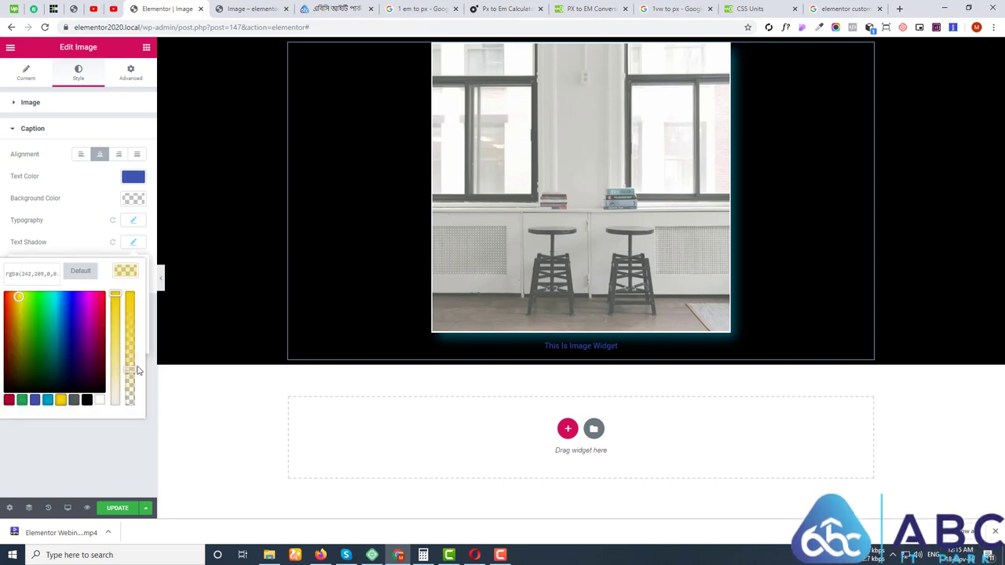
{"action": "left_click_drag", "start_coordinate": [131, 367], "coordinate": [102, 284]}
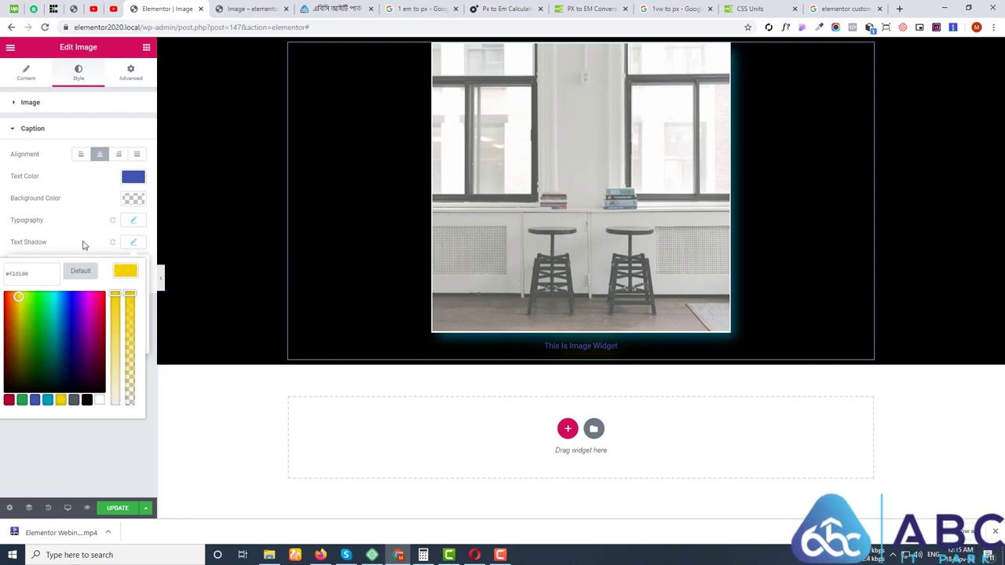
{"action": "left_click", "coordinate": [84, 245]}
Sharpen the caption's text shadow by lowering its blur, and shift the shadow horizontally to the right of the text.
{"action": "left_click", "coordinate": [140, 247]}
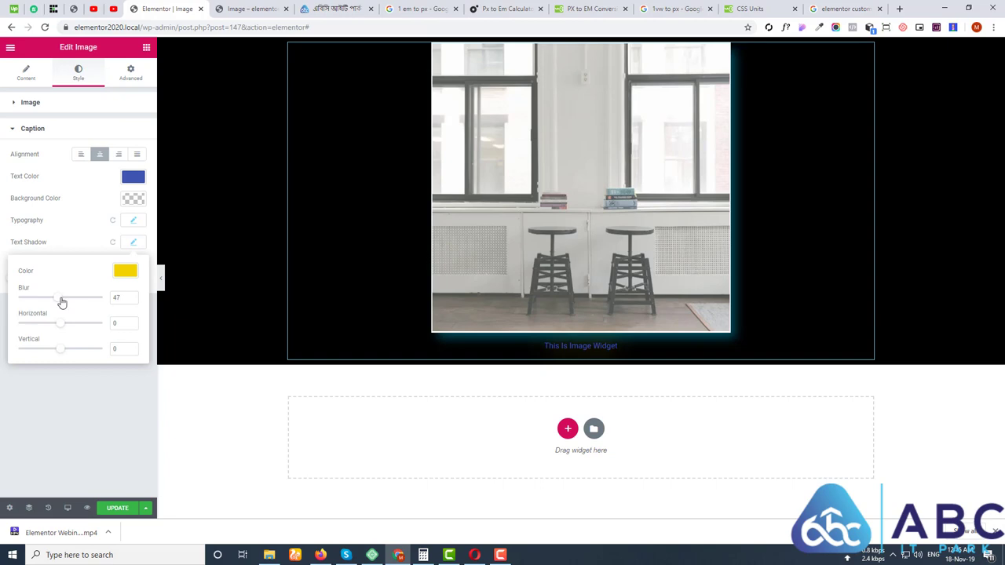
{"action": "left_click_drag", "start_coordinate": [62, 303], "coordinate": [73, 329]}
{"action": "left_click", "coordinate": [1, 306]}
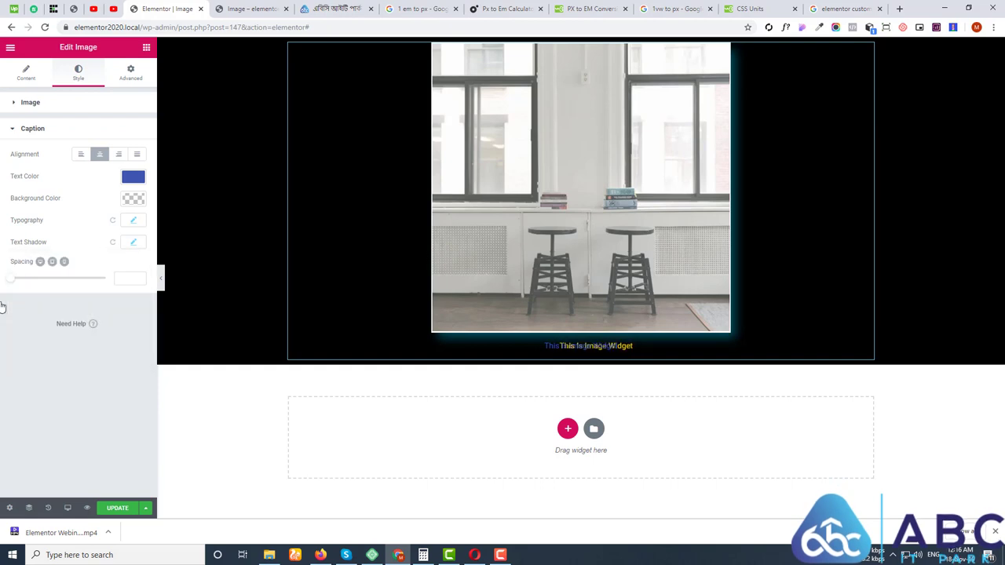
Try the caption's text shadow with blur 1, horizontal offset 10 and vertical offset 17.
{"action": "left_click", "coordinate": [132, 245]}
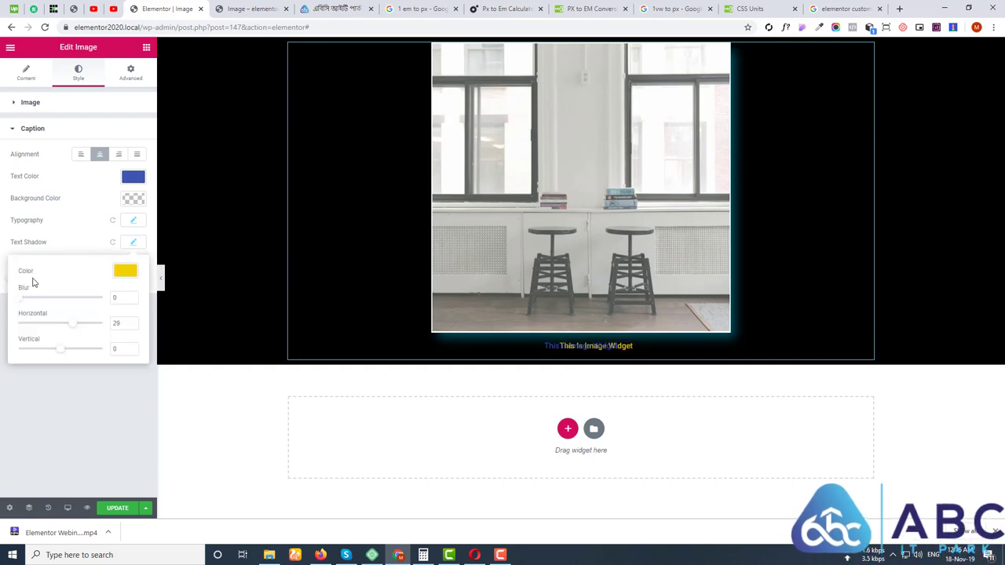
{"action": "left_click_drag", "start_coordinate": [20, 299], "coordinate": [25, 301]}
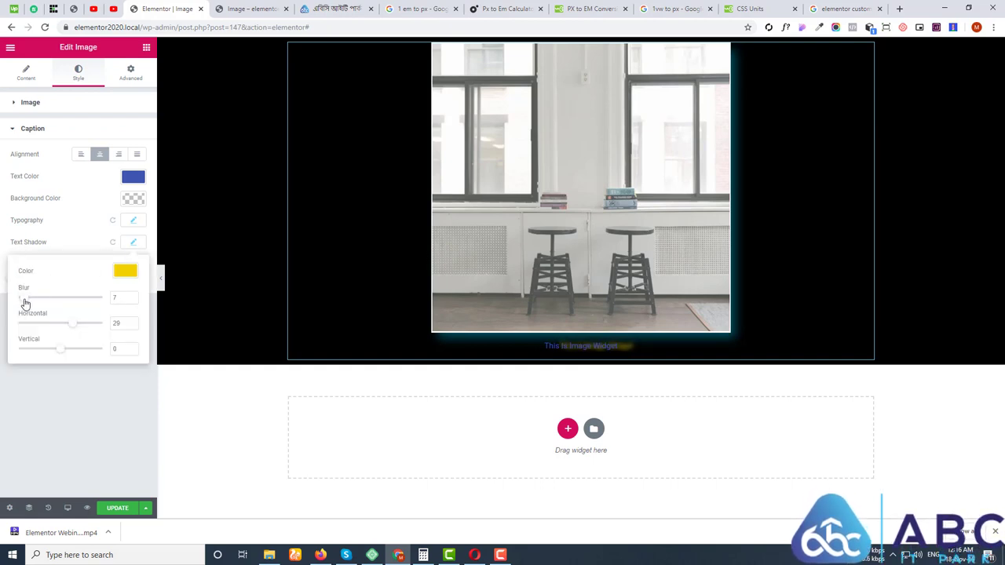
{"action": "left_click_drag", "start_coordinate": [74, 327], "coordinate": [69, 353]}
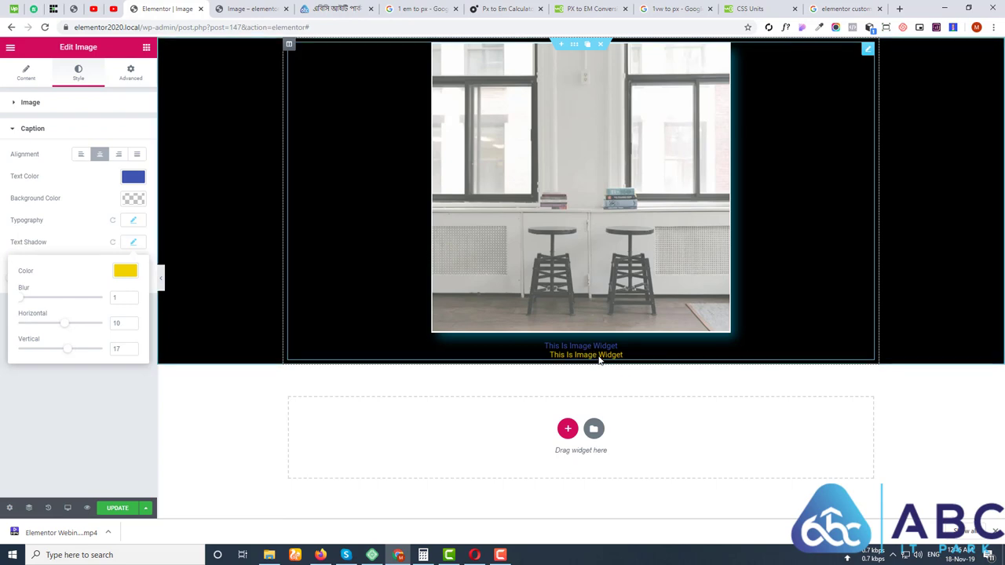
Reset the caption's text shadow and typography to their defaults, and set the caption spacing to 32.
{"action": "left_click", "coordinate": [112, 242]}
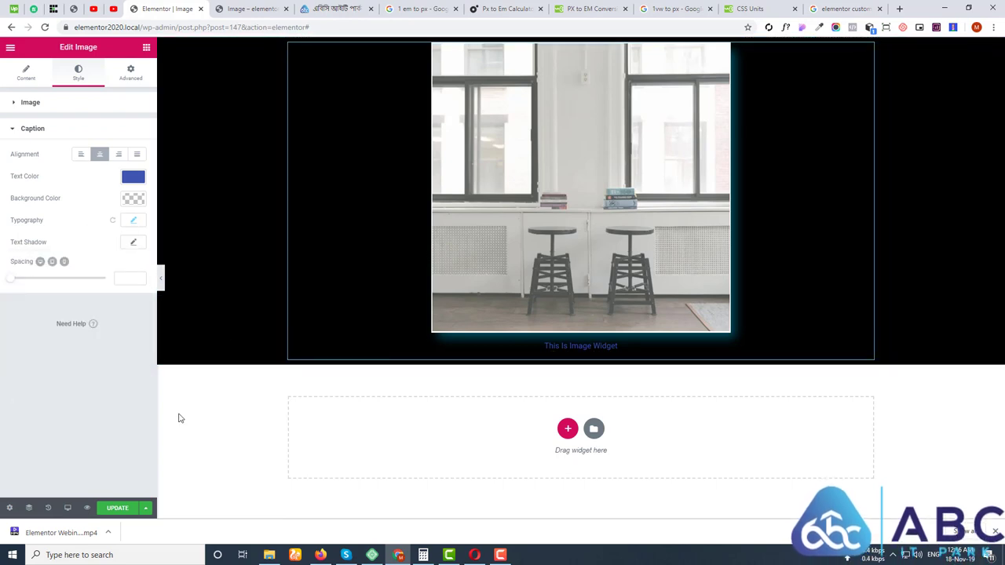
{"action": "left_click", "coordinate": [112, 225]}
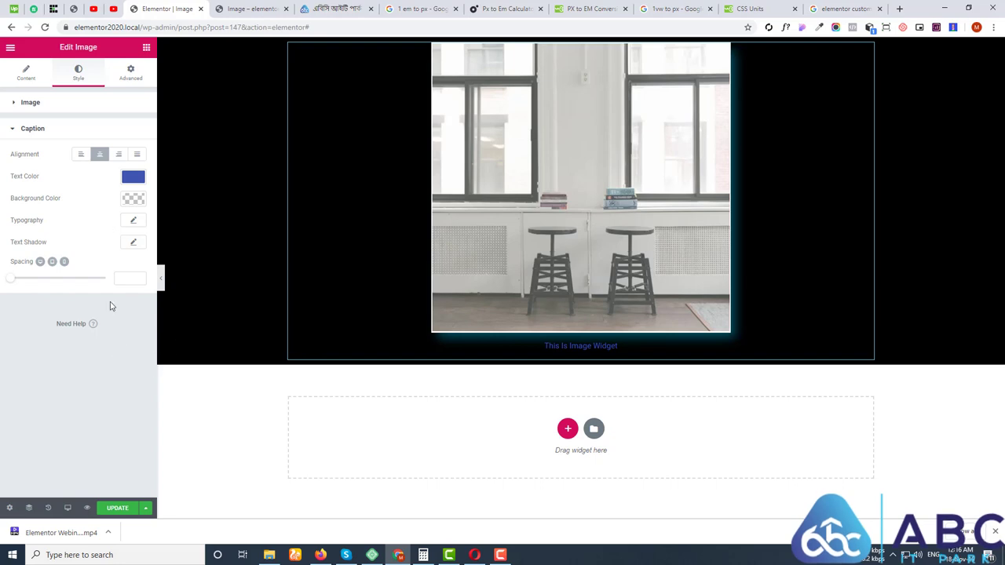
{"action": "left_click_drag", "start_coordinate": [13, 284], "coordinate": [44, 290]}
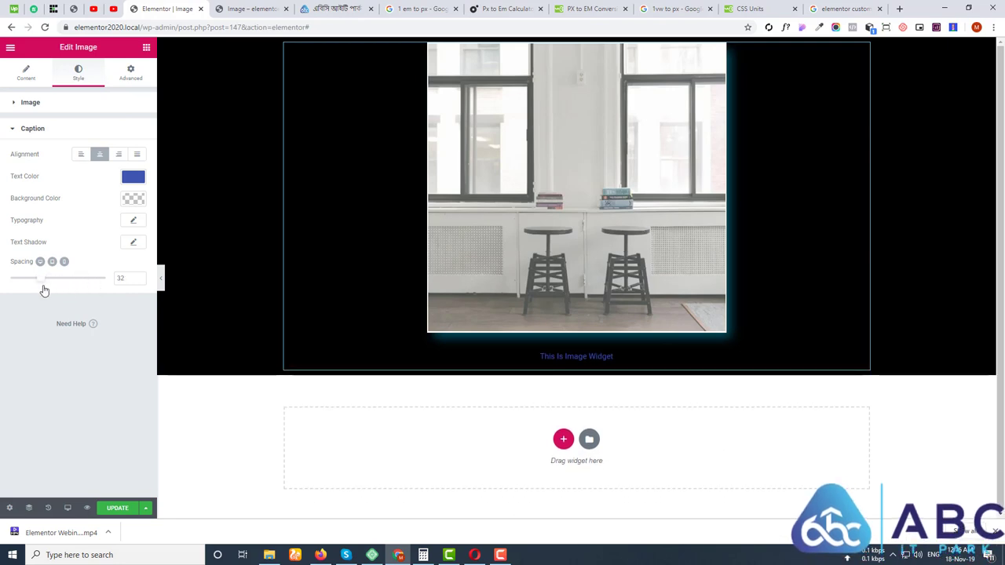
Review the Image widget's Advanced settings, including background and custom positioning, and compare them with its Content settings.
{"action": "left_click", "coordinate": [135, 71]}
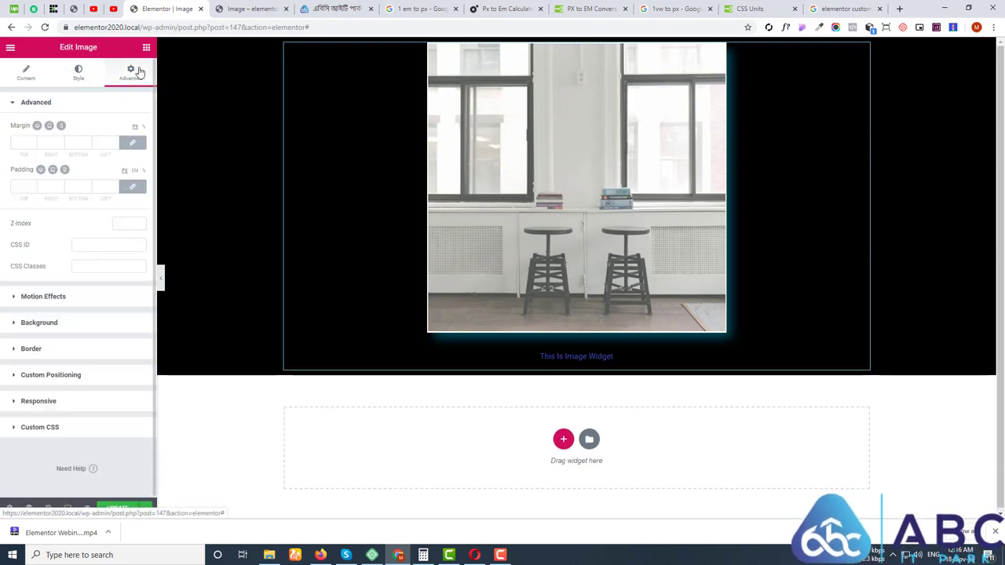
{"action": "left_click", "coordinate": [58, 322]}
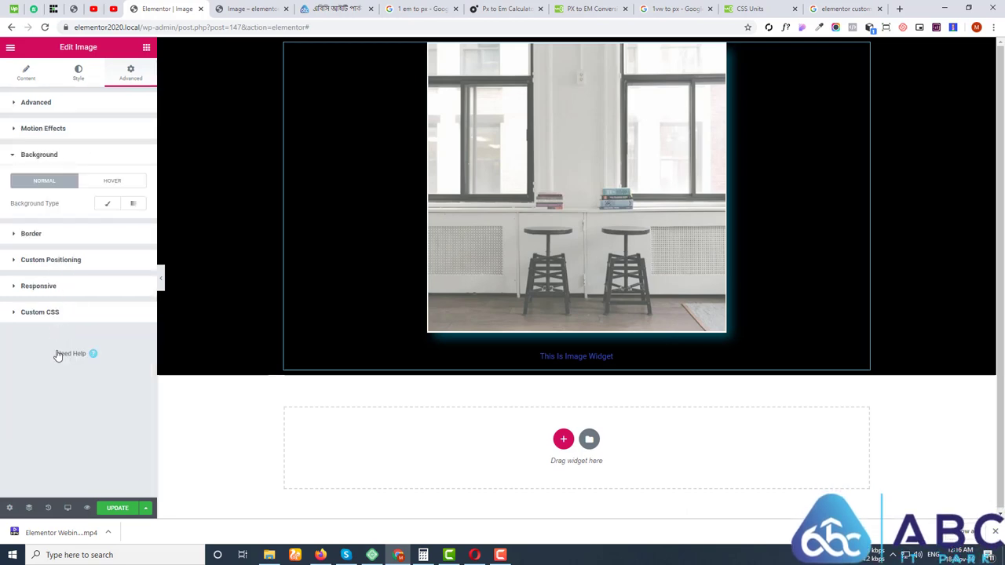
{"action": "left_click", "coordinate": [56, 287]}
{"action": "left_click", "coordinate": [50, 208]}
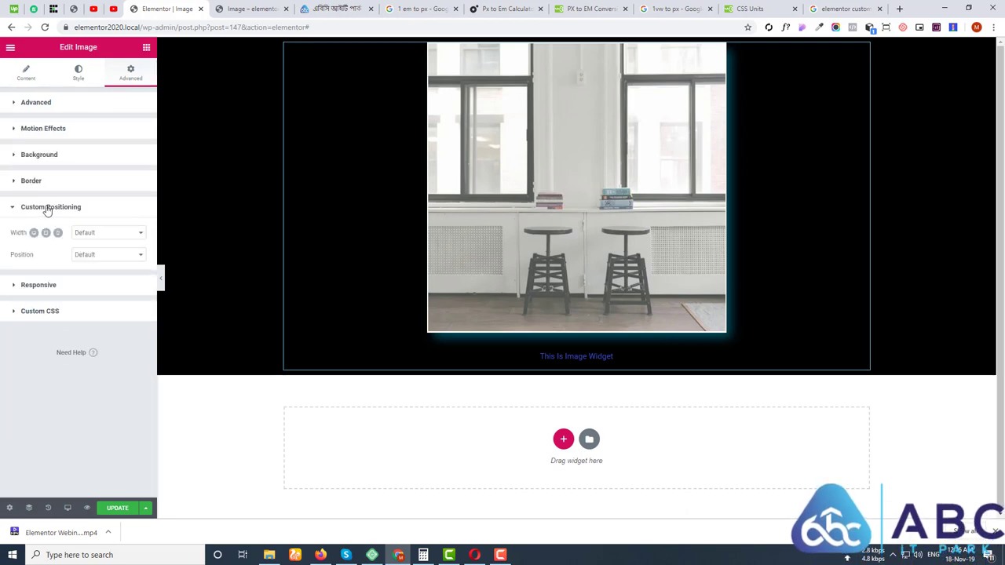
{"action": "left_click", "coordinate": [27, 103]}
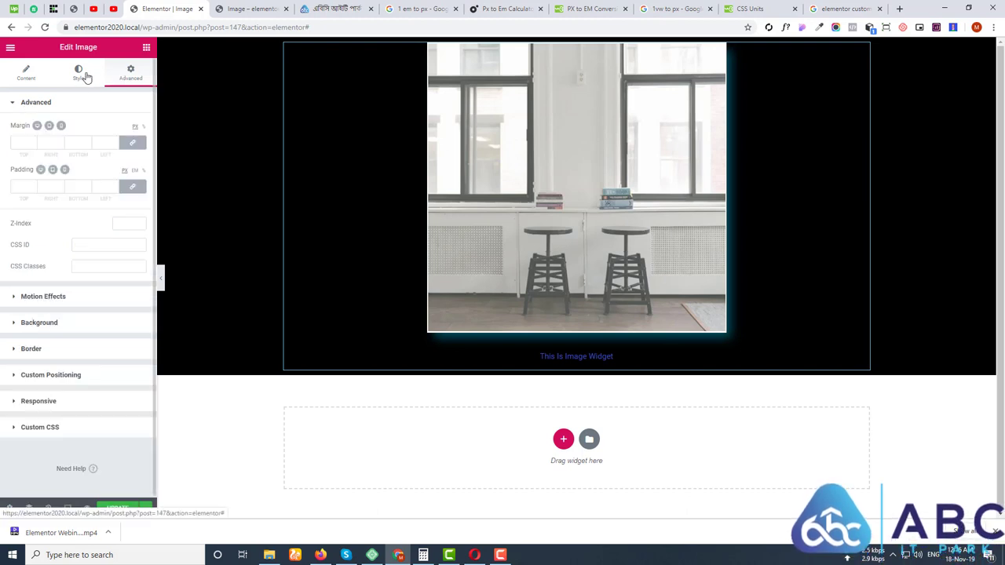
{"action": "left_click", "coordinate": [82, 75]}
{"action": "left_click", "coordinate": [22, 77]}
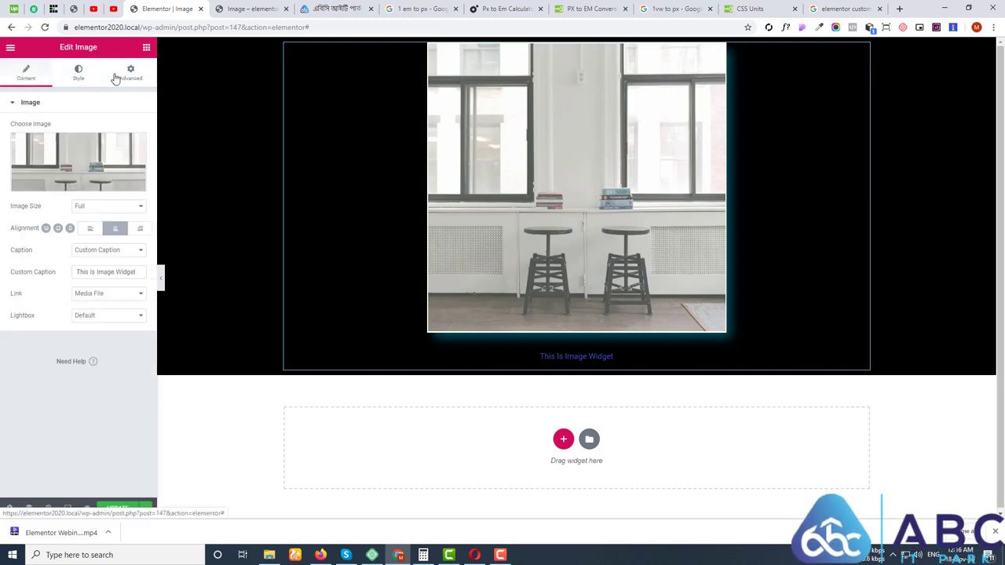
{"action": "left_click", "coordinate": [122, 75]}
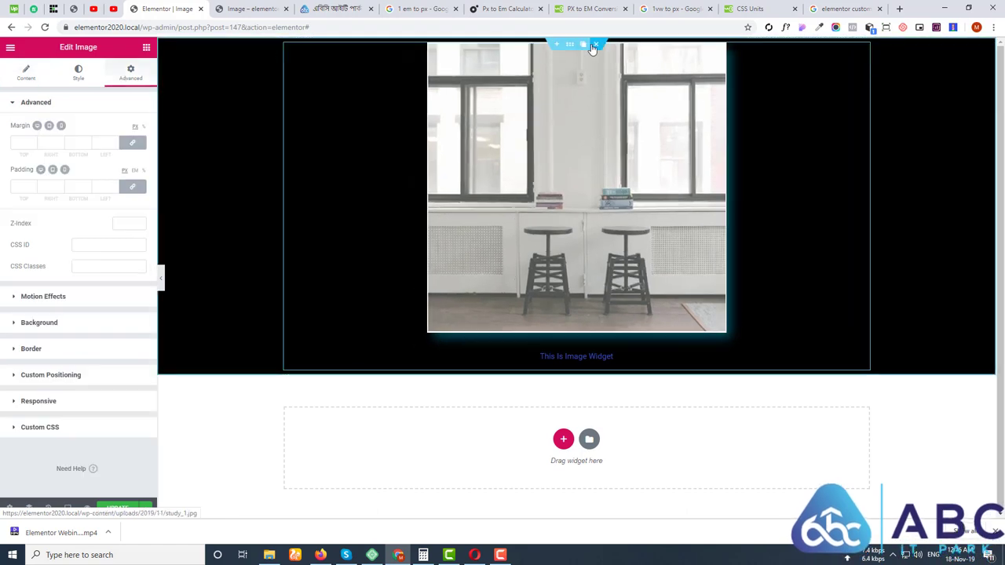
Delete the black section holding the image and add a new single-column section.
{"action": "left_click", "coordinate": [601, 43]}
{"action": "left_click", "coordinate": [568, 100]}
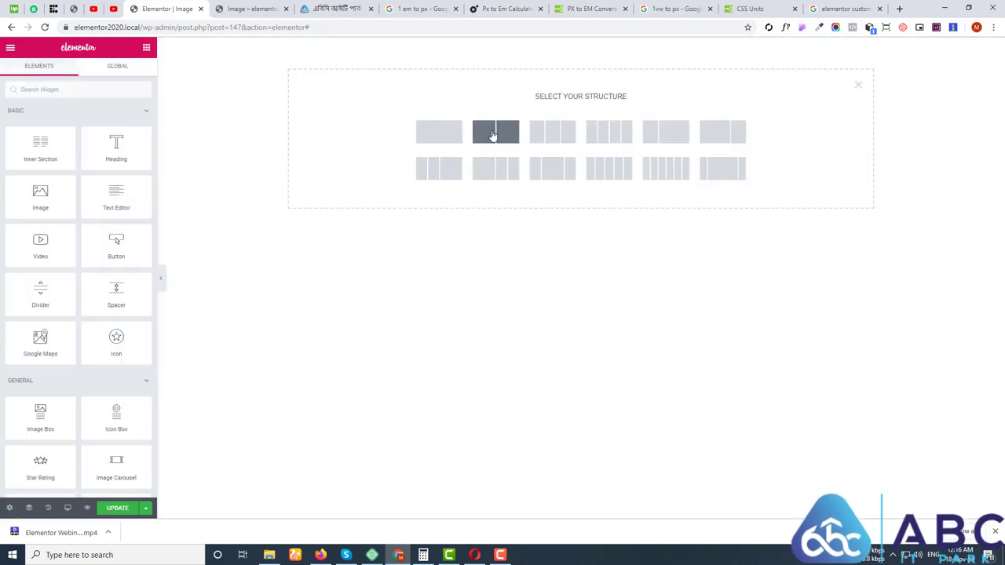
{"action": "left_click", "coordinate": [447, 134]}
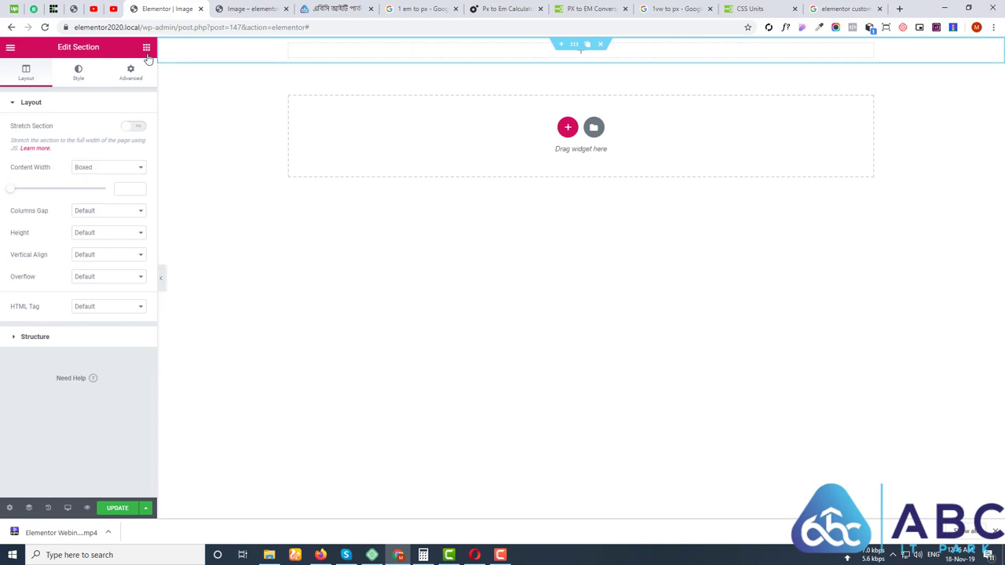
Place an Inner Section in the new section and add a column to it for a three-column layout.
{"action": "left_click", "coordinate": [146, 49]}
{"action": "left_click_drag", "start_coordinate": [19, 158], "coordinate": [545, 41]}
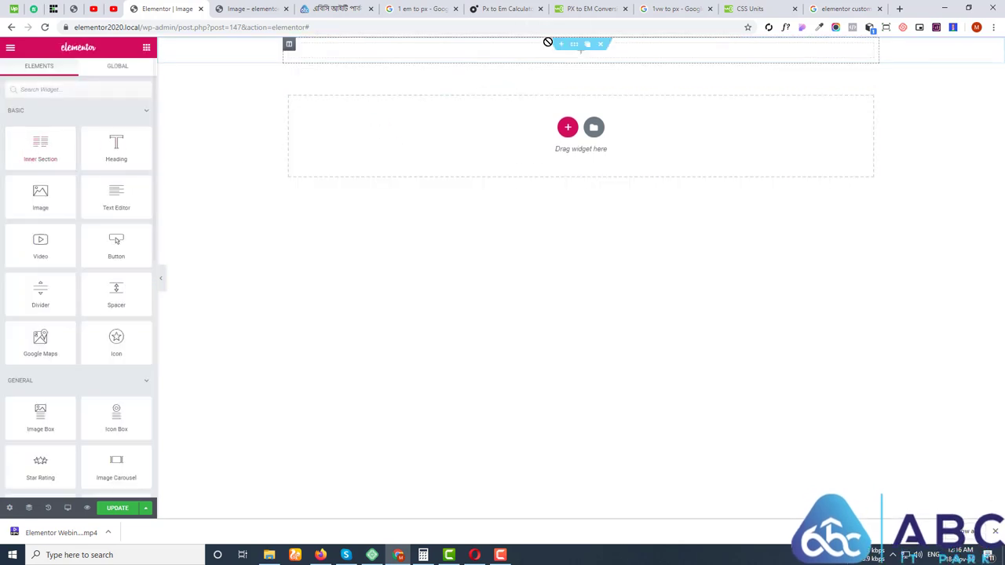
{"action": "left_click_drag", "start_coordinate": [54, 148], "coordinate": [496, 56]}
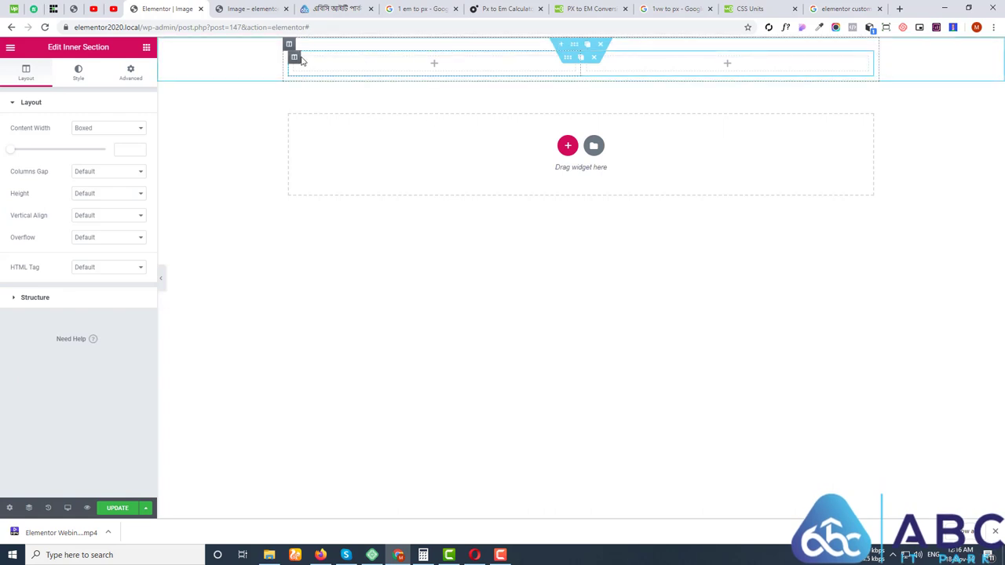
{"action": "left_click", "coordinate": [307, 59]}
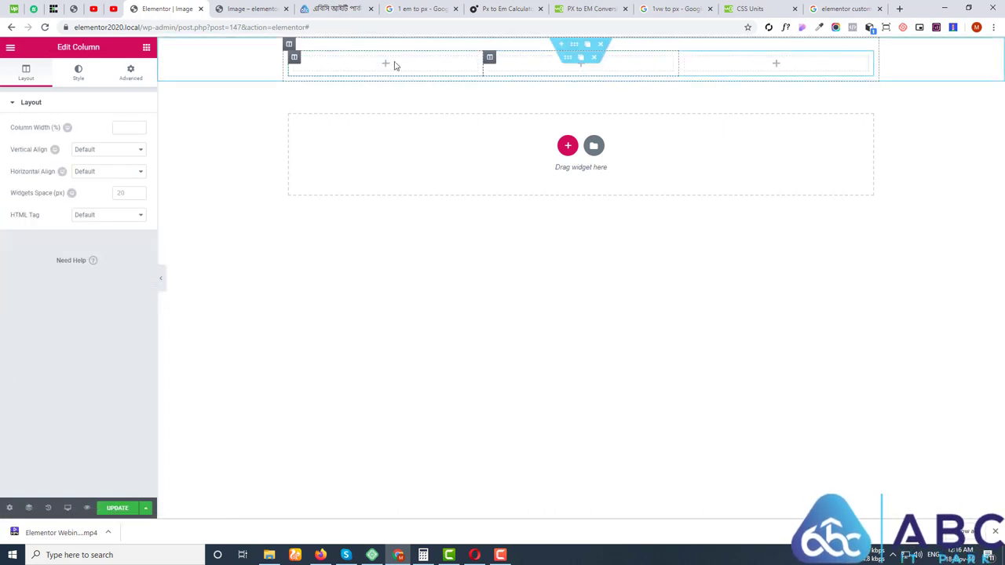
Place an Image widget in each of the inner section's three columns.
{"action": "left_click", "coordinate": [146, 47]}
{"action": "left_click_drag", "start_coordinate": [40, 192], "coordinate": [378, 68]}
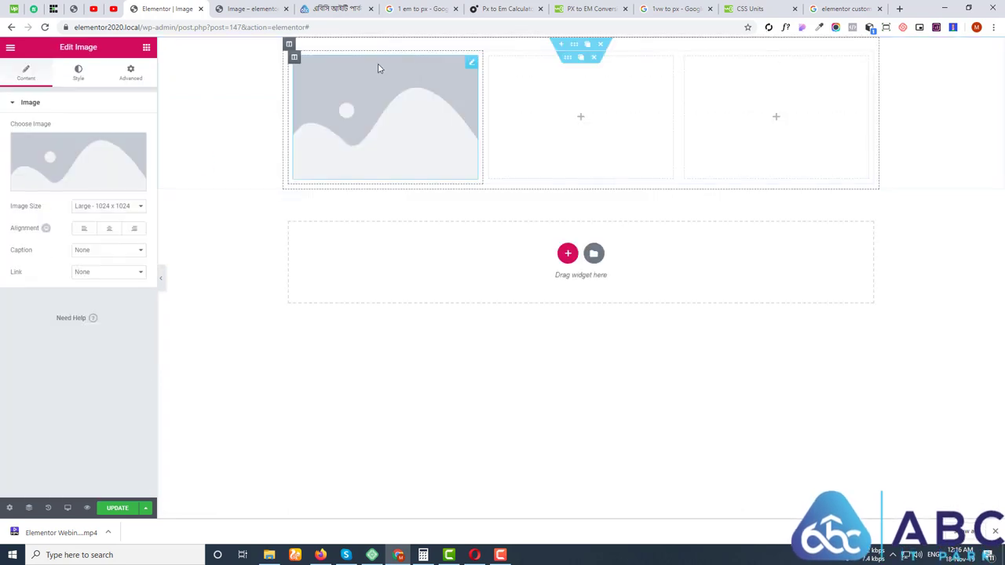
{"action": "left_click", "coordinate": [146, 47]}
{"action": "left_click_drag", "start_coordinate": [55, 201], "coordinate": [549, 125]}
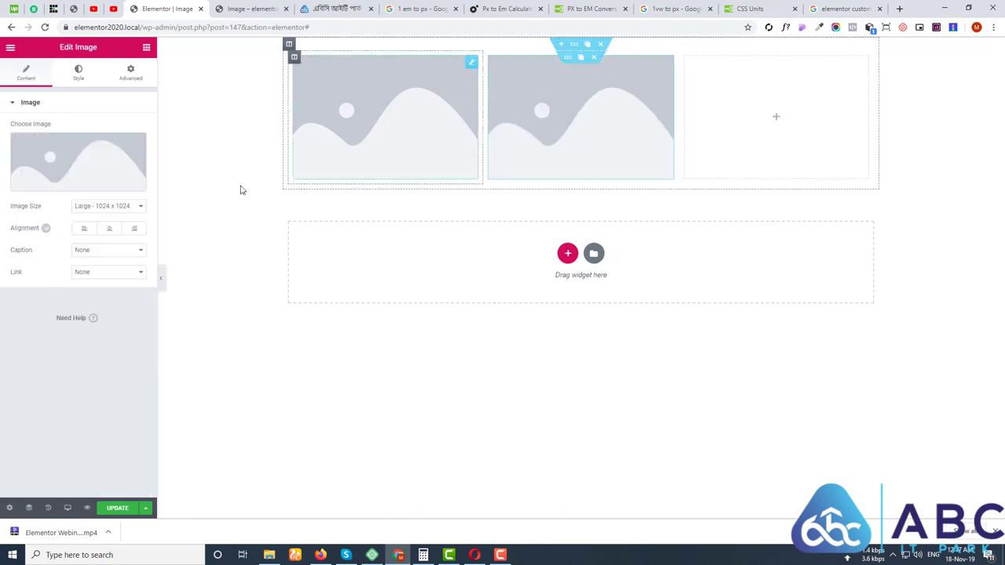
{"action": "left_click", "coordinate": [146, 48]}
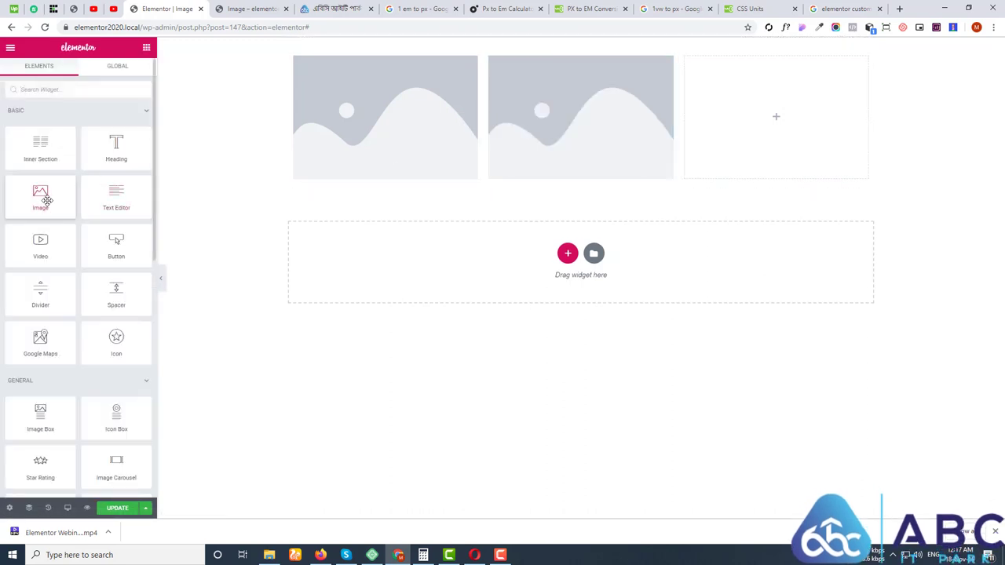
{"action": "left_click_drag", "start_coordinate": [43, 197], "coordinate": [692, 115]}
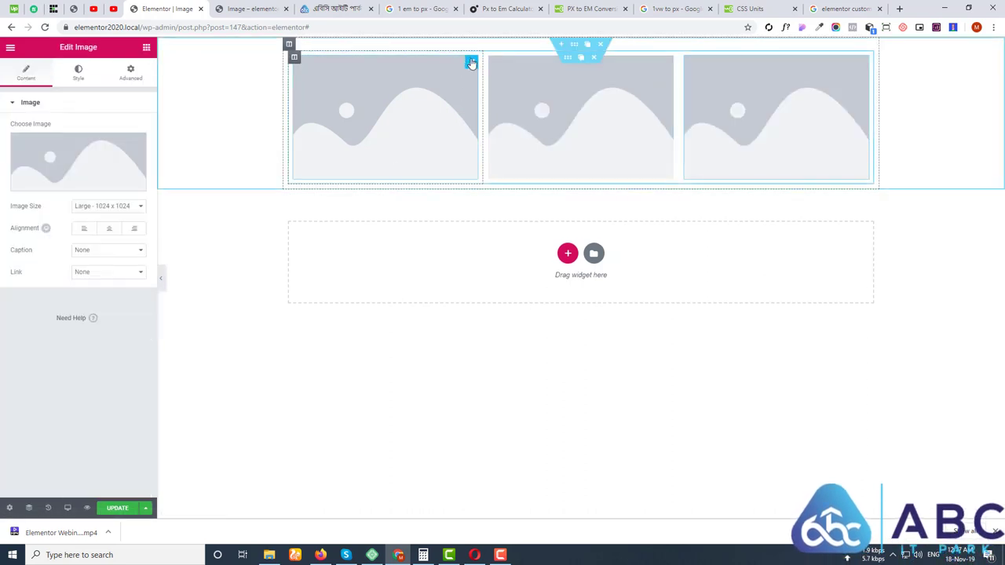
Examine the existing media library pictures and their attachment details for a picture suitable for the first column.
{"action": "left_click", "coordinate": [86, 188]}
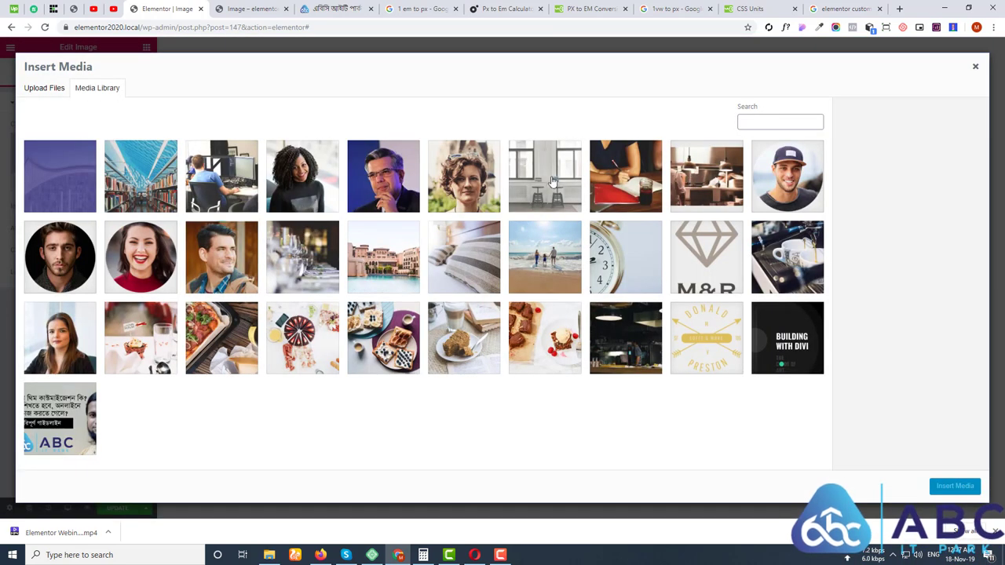
{"action": "left_click", "coordinate": [721, 175]}
{"action": "left_click", "coordinate": [624, 187]}
{"action": "left_click", "coordinate": [576, 185]}
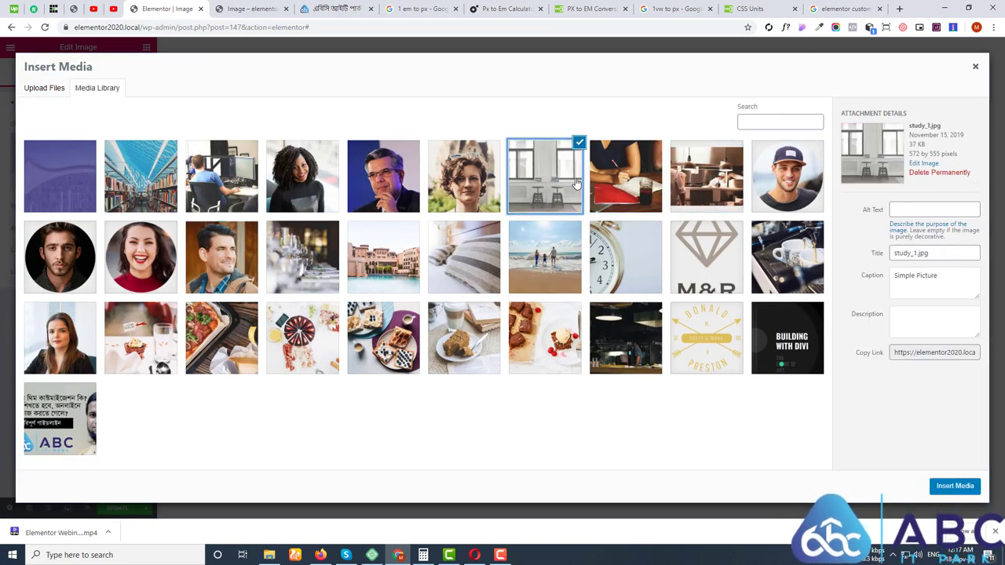
{"action": "left_click", "coordinate": [464, 188]}
{"action": "left_click", "coordinate": [415, 189]}
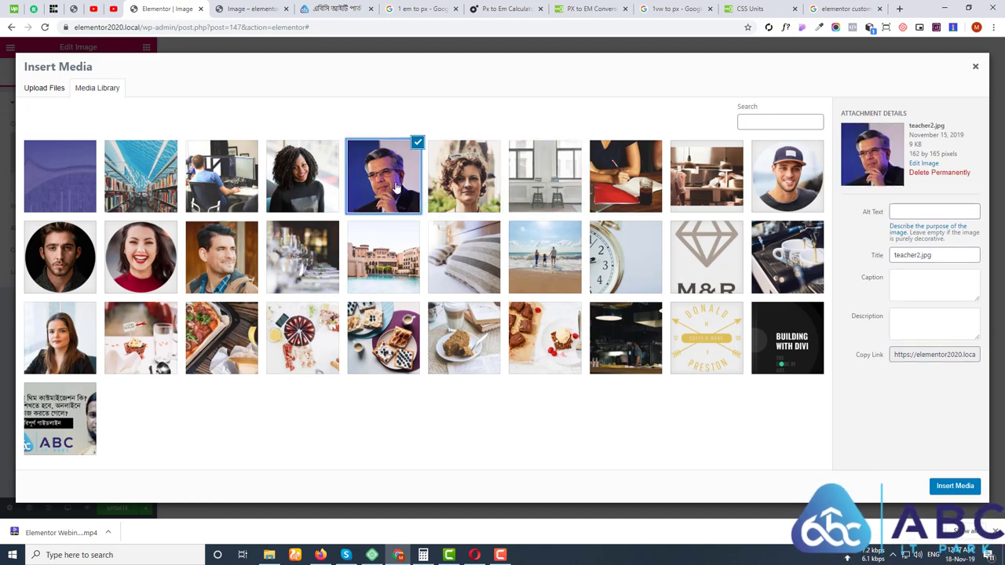
{"action": "left_click", "coordinate": [313, 190]}
{"action": "left_click", "coordinate": [250, 188]}
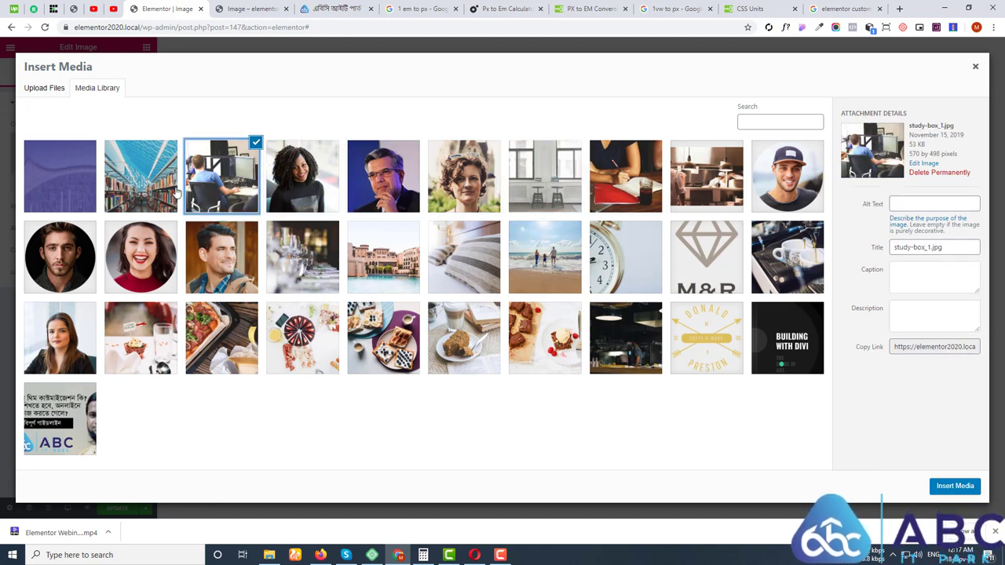
{"action": "left_click", "coordinate": [143, 187]}
{"action": "left_click", "coordinate": [86, 188]}
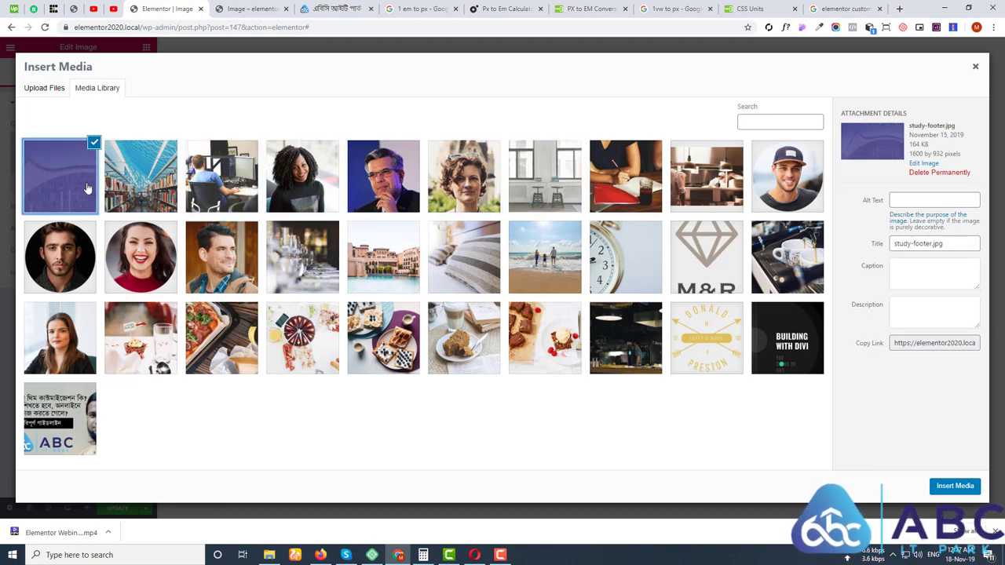
{"action": "left_click", "coordinate": [145, 186]}
{"action": "left_click", "coordinate": [215, 189]}
{"action": "left_click", "coordinate": [170, 191]}
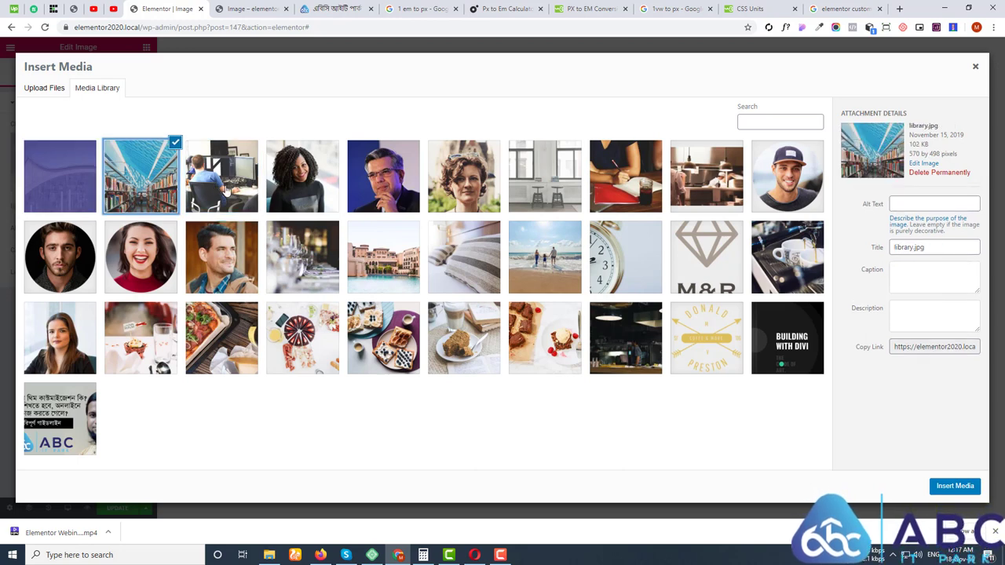
{"action": "left_click", "coordinate": [198, 192]}
Upload img-01-free-img.jpg through img-04-free-img.jpg from Downloads and insert img-04-free-img.jpg into the first column's Image widget.
{"action": "left_click", "coordinate": [45, 88]}
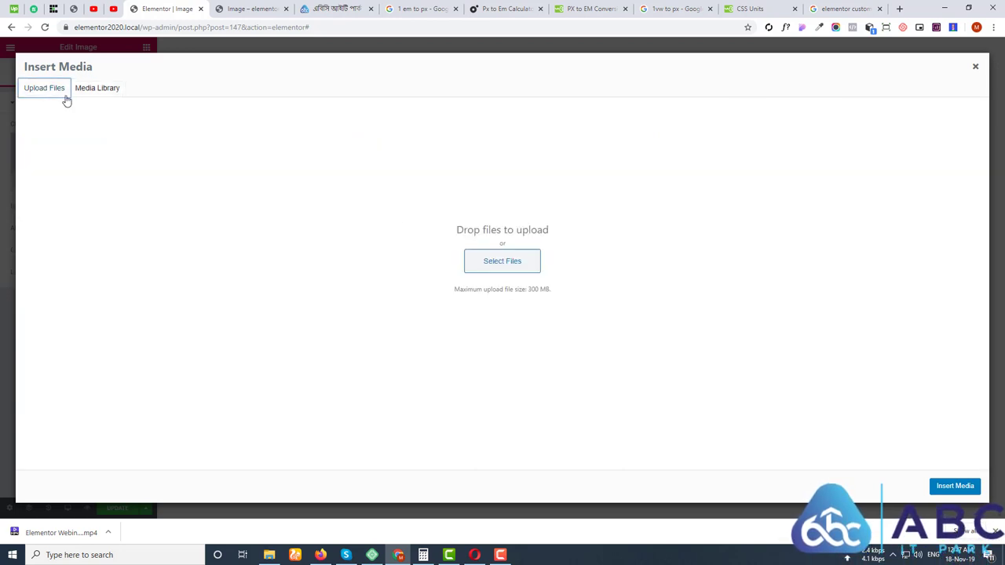
{"action": "left_click", "coordinate": [533, 261]}
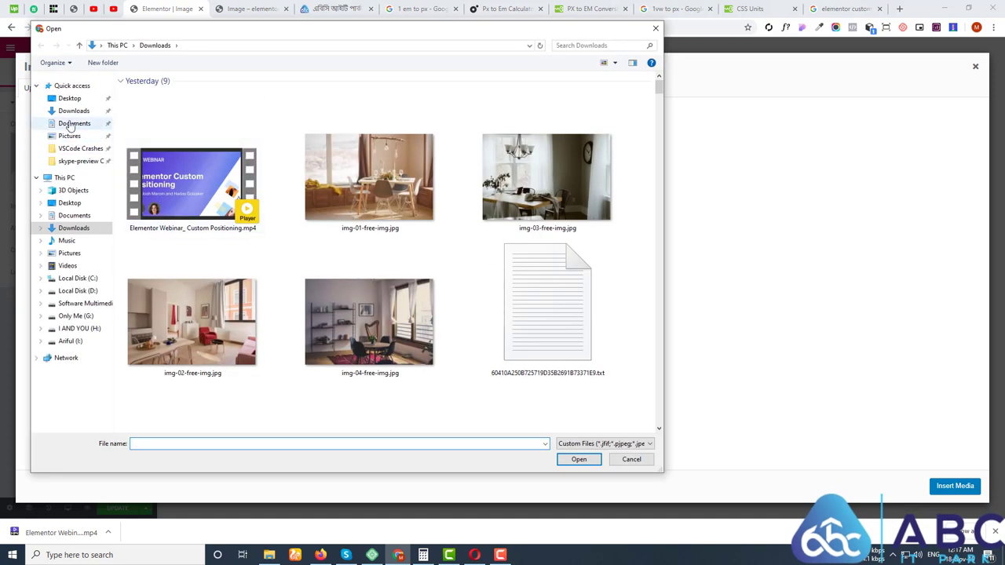
{"action": "left_click", "coordinate": [73, 114]}
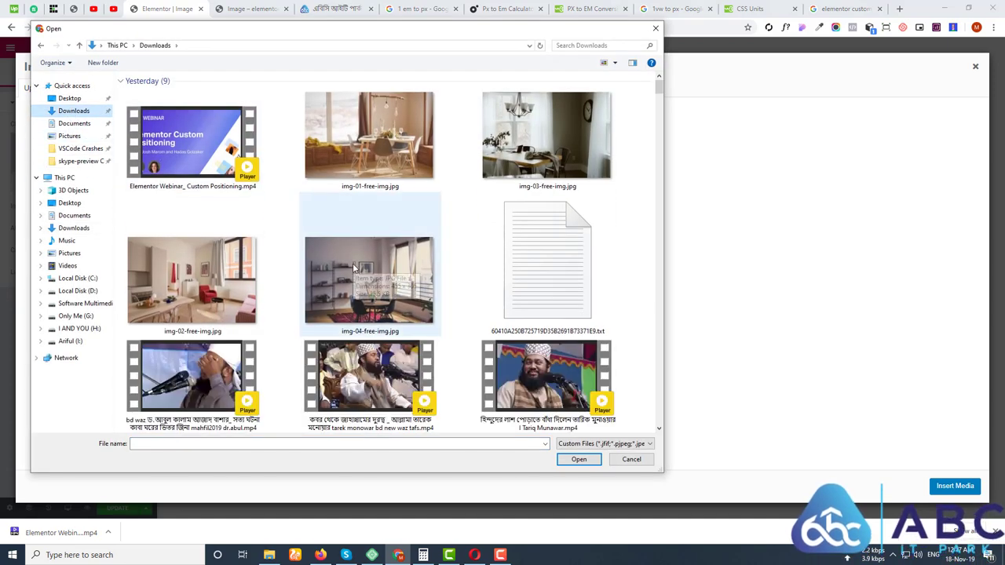
{"action": "left_click", "coordinate": [365, 157]}
{"action": "left_click", "coordinate": [547, 138], "text": "ctrl"}
{"action": "left_click", "coordinate": [180, 312], "text": "ctrl"}
{"action": "left_click", "coordinate": [369, 283], "text": "ctrl"}
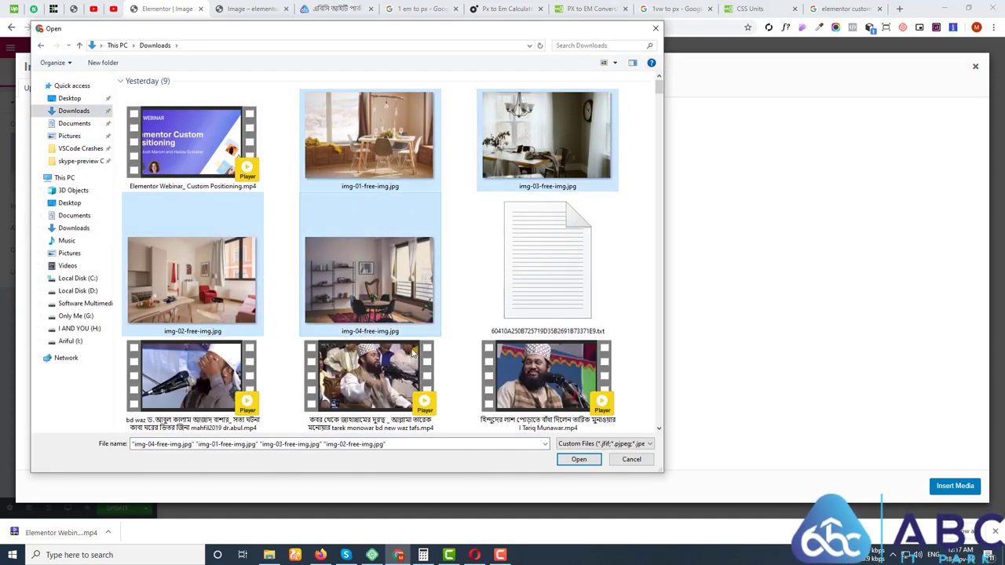
{"action": "left_click", "coordinate": [579, 459]}
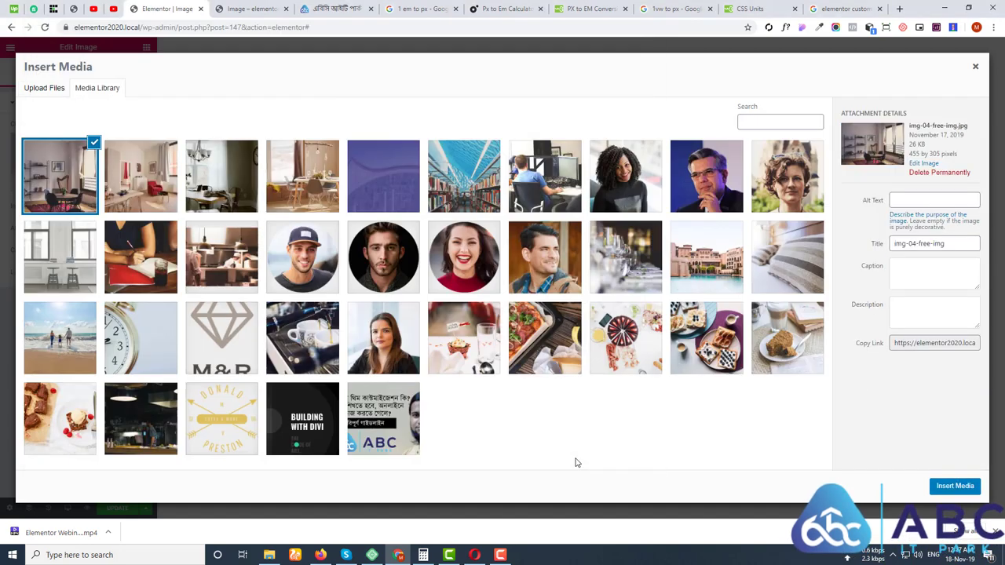
{"action": "left_click", "coordinate": [954, 486]}
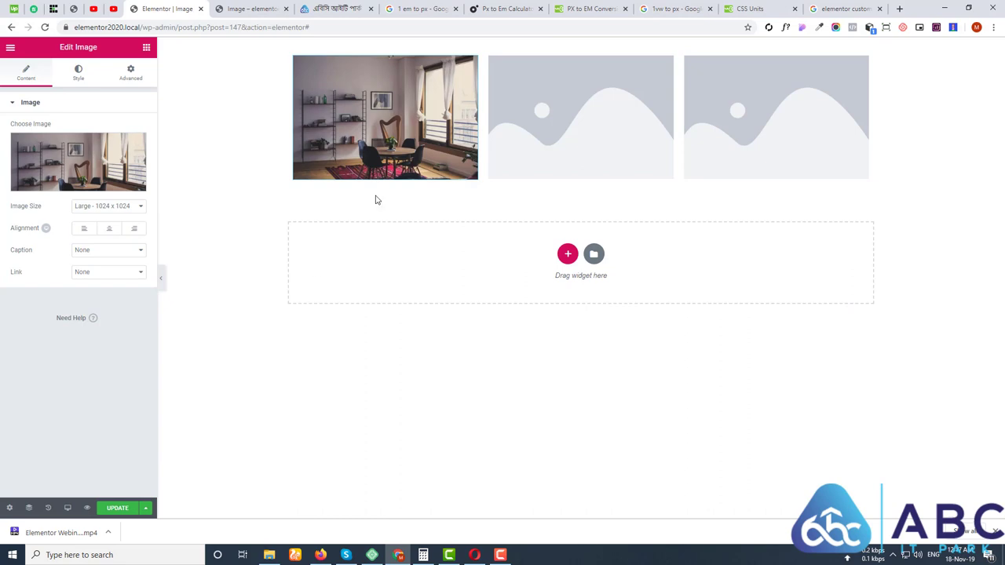
Insert img-02-free-img.jpg from the media library into the second column's Image widget.
{"action": "left_click", "coordinate": [594, 116]}
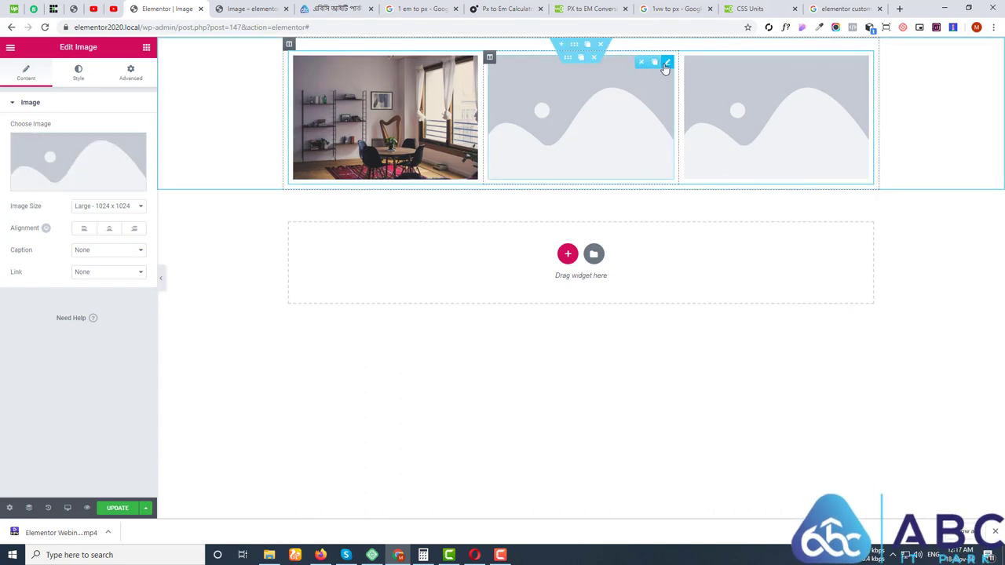
{"action": "left_click", "coordinate": [78, 161]}
{"action": "left_click", "coordinate": [141, 175]}
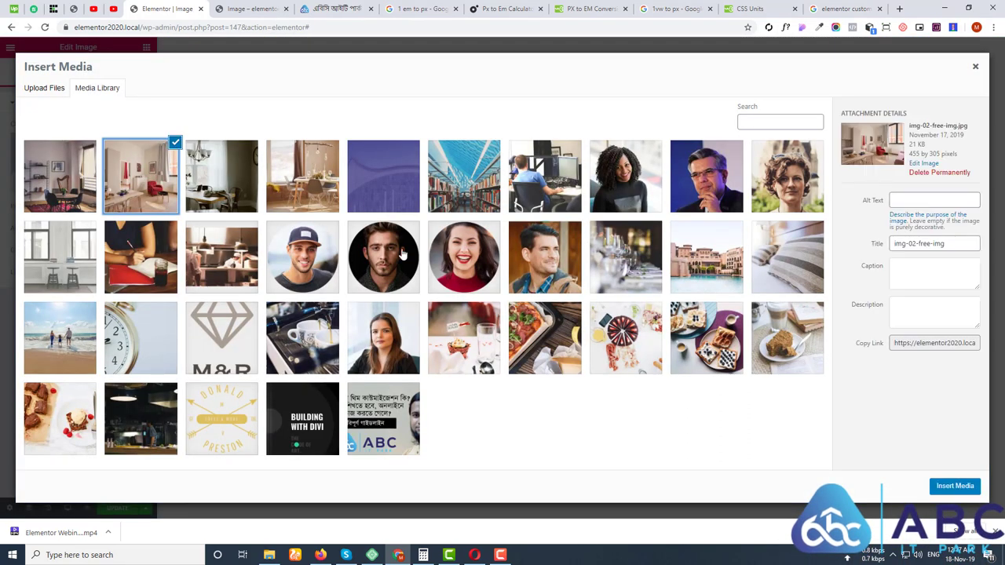
{"action": "left_click", "coordinate": [940, 487]}
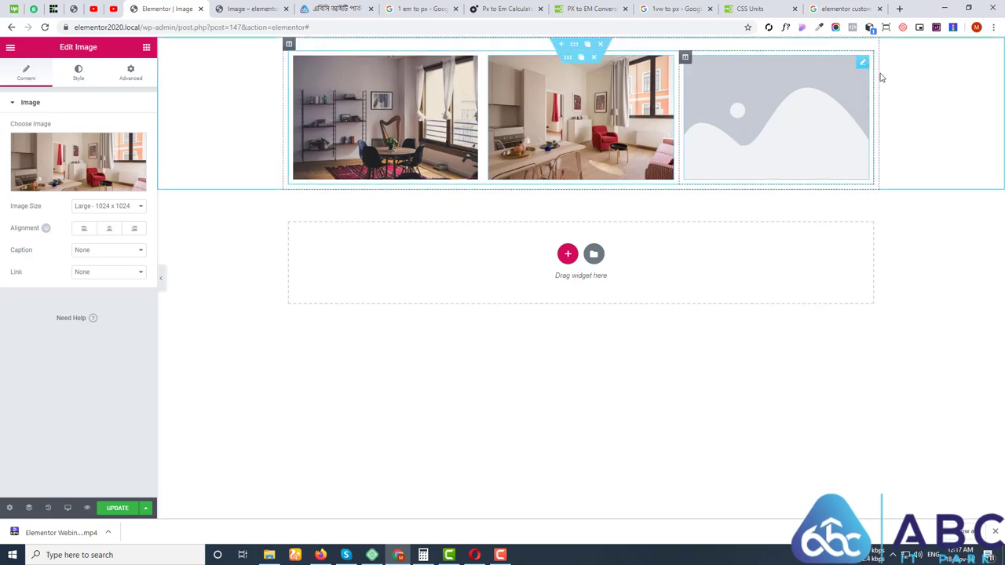
Insert img-03-free-img.jpg from the media library into the third column's Image widget.
{"action": "left_click", "coordinate": [861, 62]}
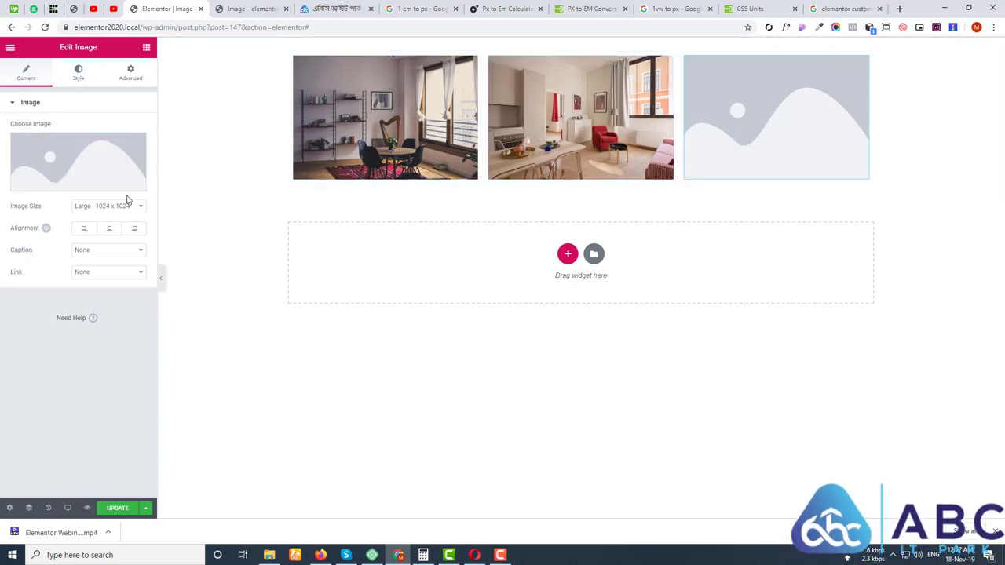
{"action": "left_click", "coordinate": [95, 170]}
{"action": "left_click", "coordinate": [188, 180]}
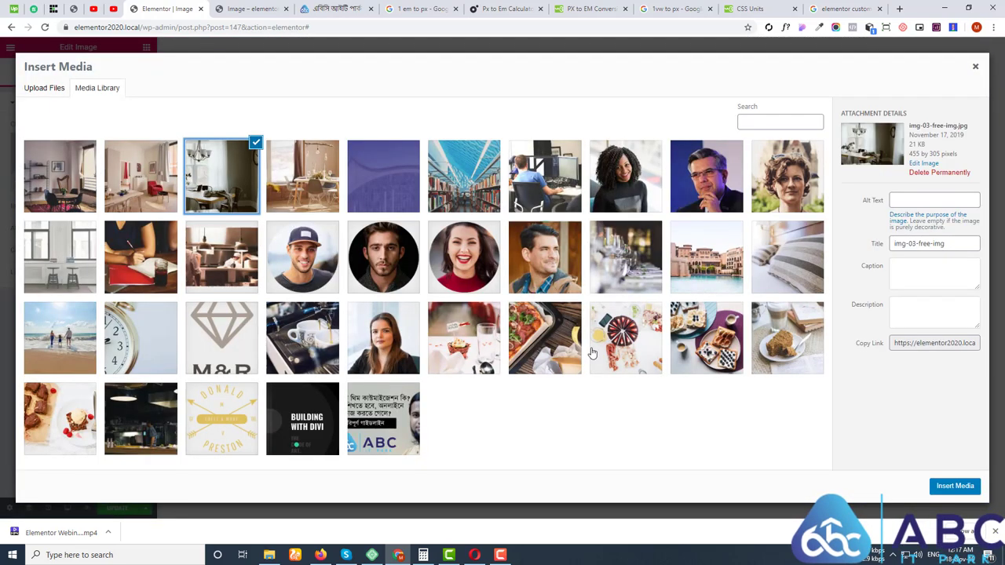
{"action": "left_click", "coordinate": [977, 73]}
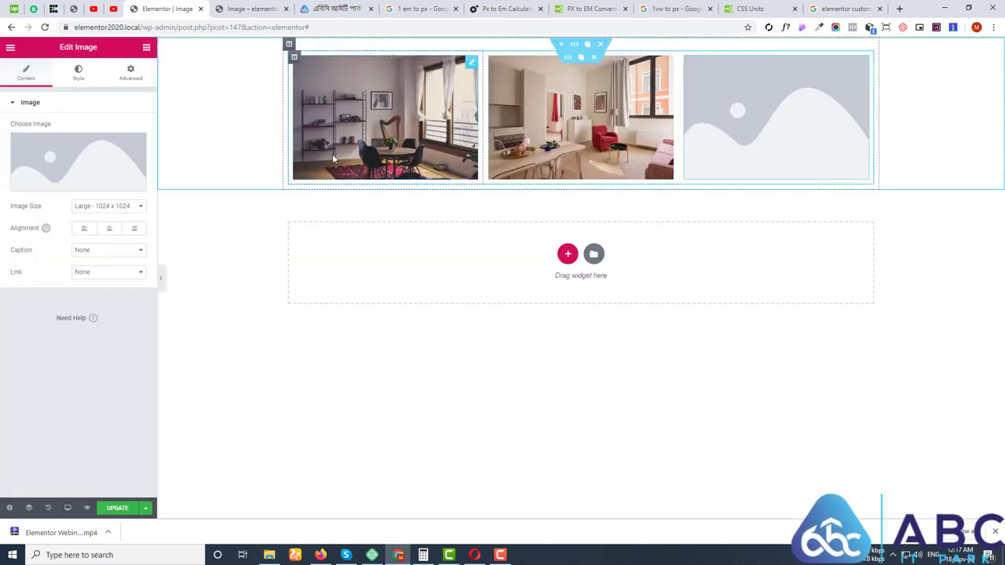
{"action": "left_click", "coordinate": [71, 152]}
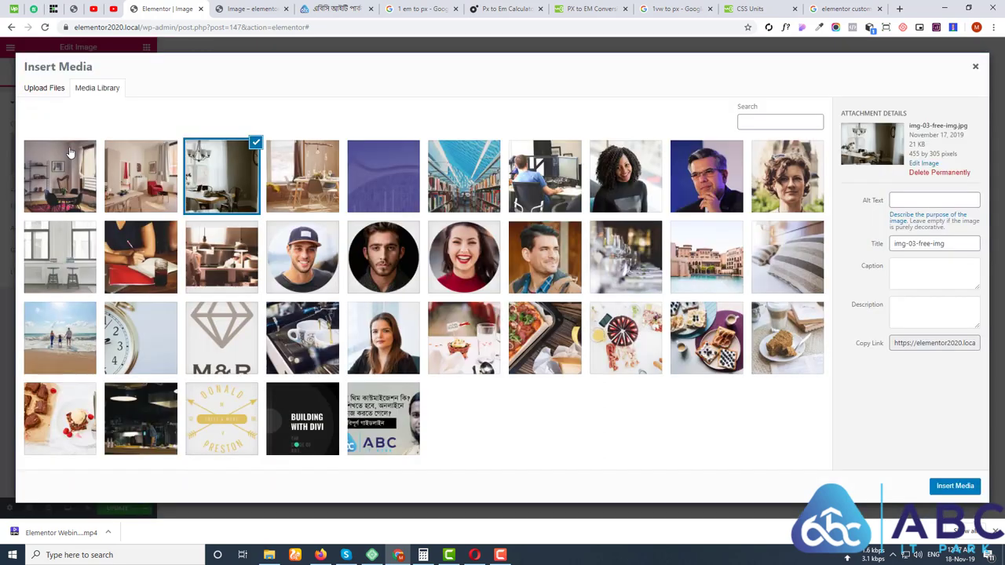
{"action": "left_click", "coordinate": [965, 488]}
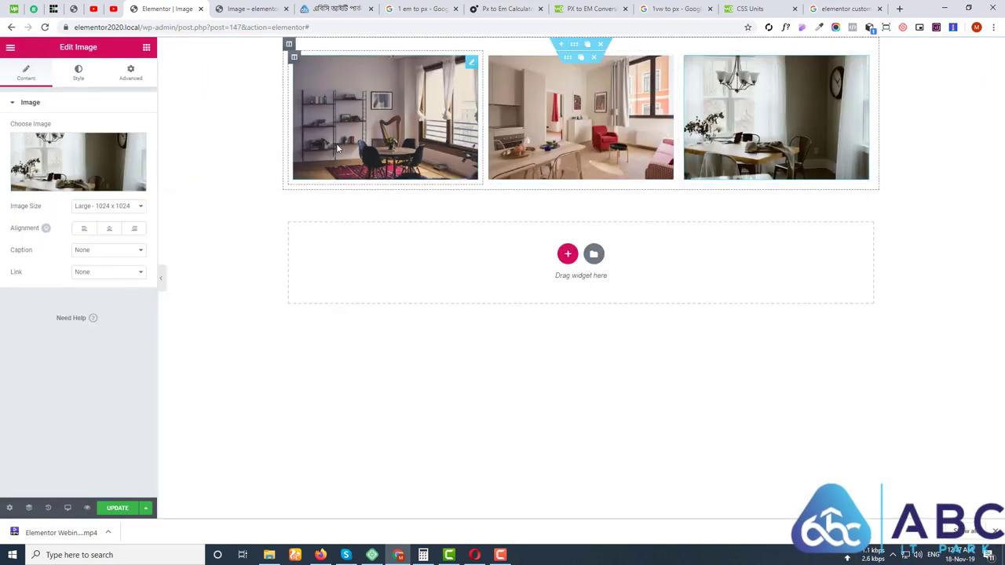
Try the Full and Medium Large sizes on the first column's image and set it to Medium - 300 x 300.
{"action": "left_click", "coordinate": [460, 61]}
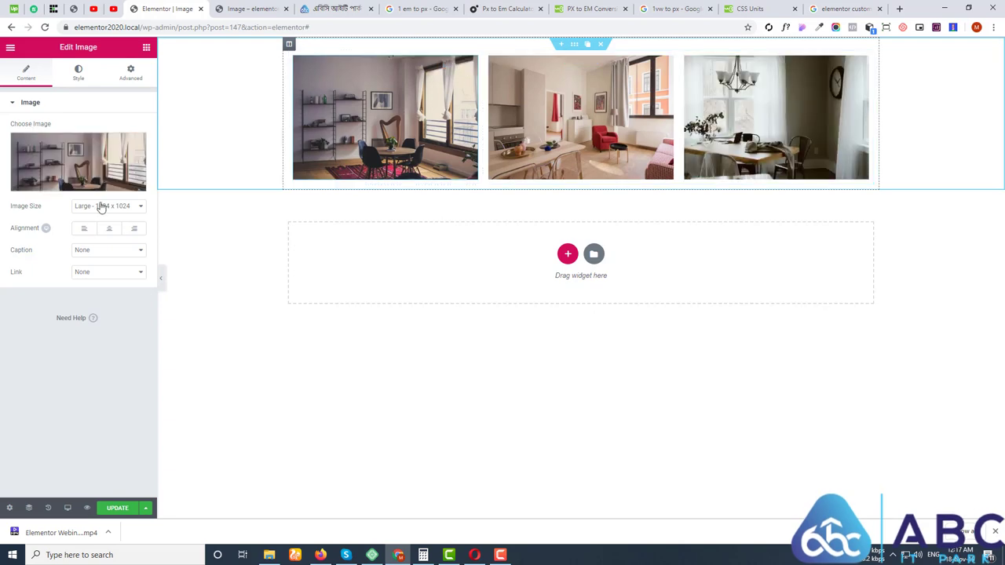
{"action": "left_click", "coordinate": [116, 206]}
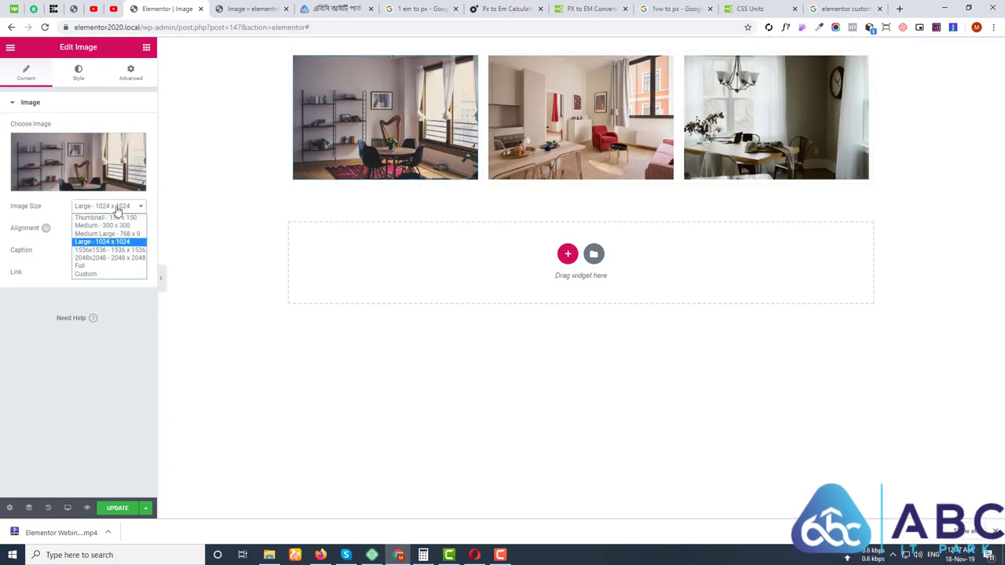
{"action": "left_click", "coordinate": [98, 264]}
{"action": "left_click", "coordinate": [115, 207]}
{"action": "left_click", "coordinate": [102, 234]}
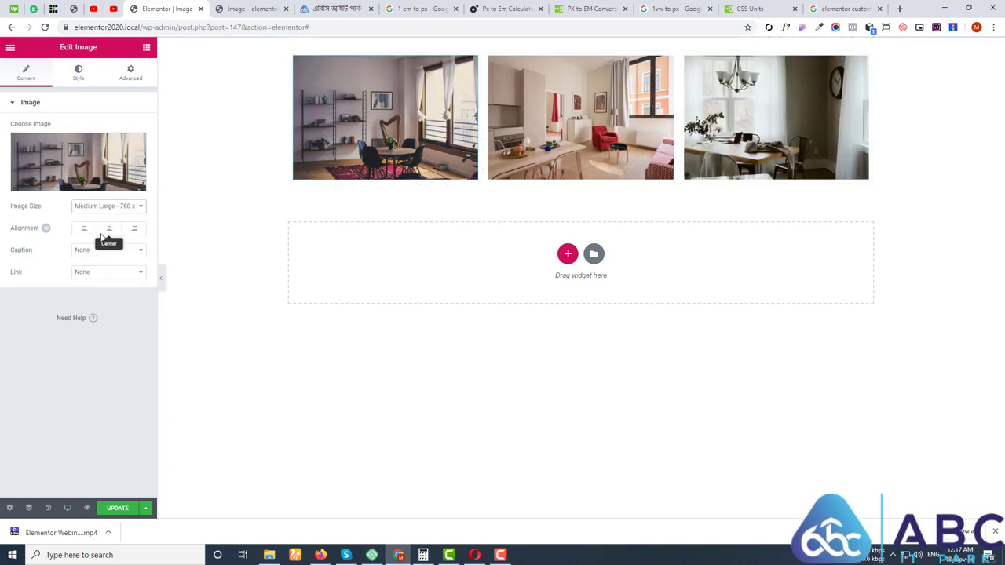
{"action": "left_click", "coordinate": [116, 208]}
{"action": "left_click", "coordinate": [108, 225]}
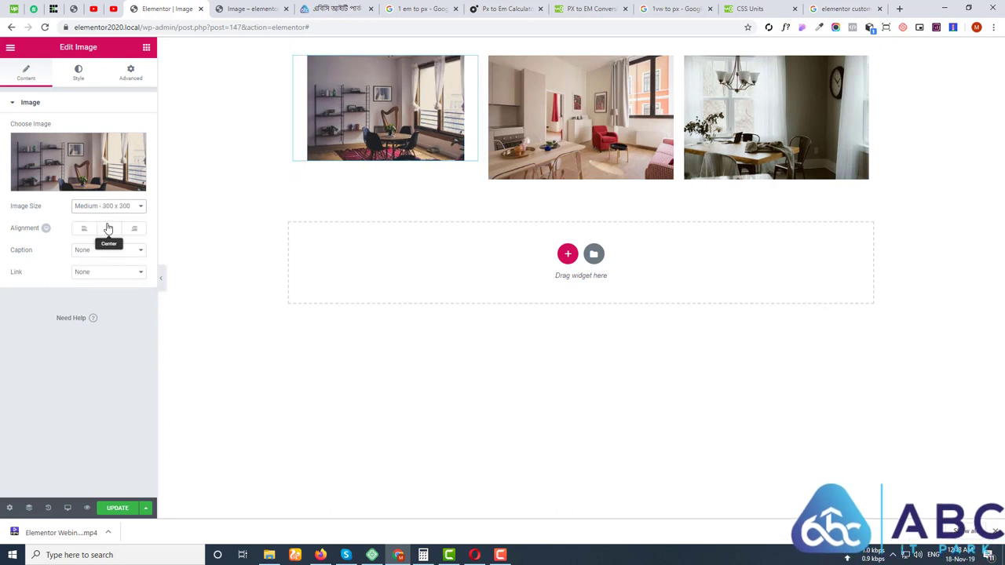
Narrow the inner section's first column slightly and open the column layout settings to check the column width.
{"action": "left_click_drag", "start_coordinate": [475, 163], "coordinate": [477, 71]}
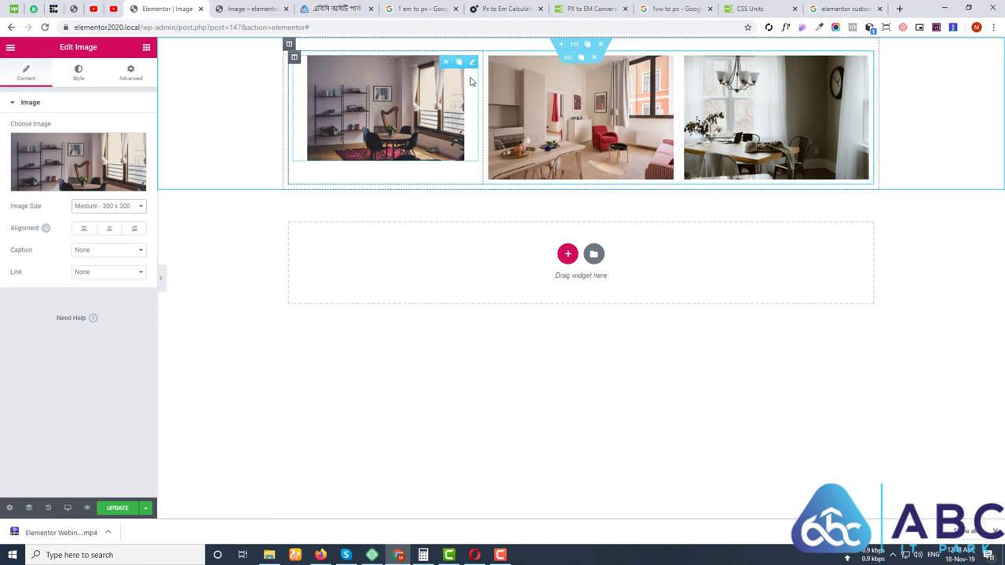
{"action": "left_click_drag", "start_coordinate": [482, 105], "coordinate": [482, 129]}
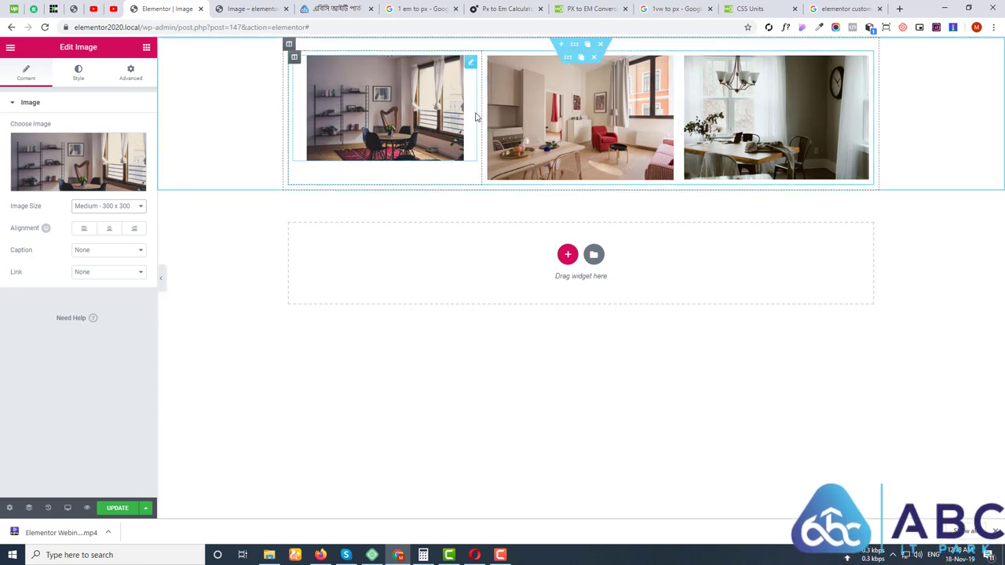
{"action": "mouse_move", "coordinate": [482, 114]}
{"action": "left_mouse_down"}
{"action": "mouse_move", "coordinate": [466, 117]}
{"action": "mouse_move", "coordinate": [500, 123]}
{"action": "mouse_move", "coordinate": [472, 124]}
{"action": "left_mouse_up"}
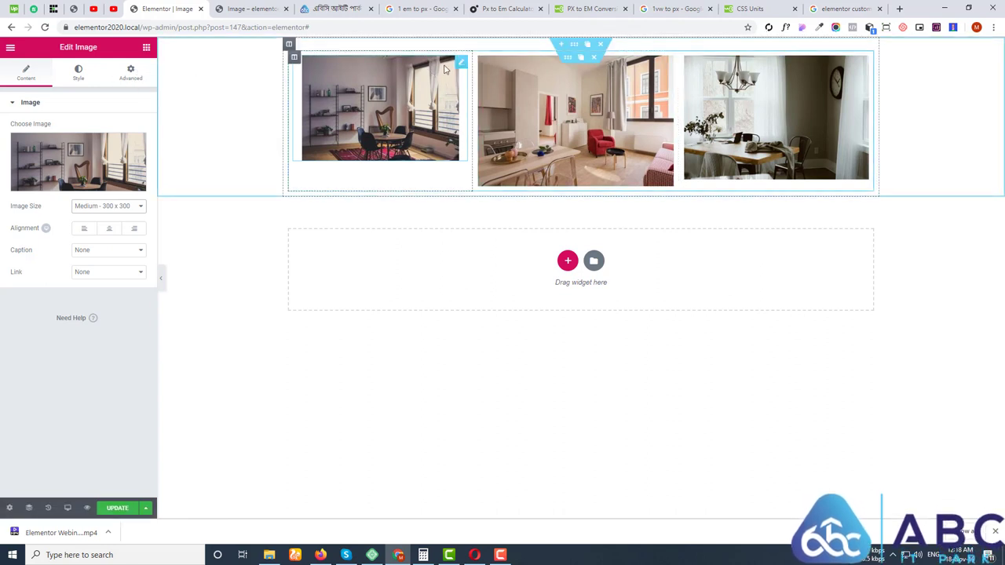
{"action": "left_click", "coordinate": [294, 57]}
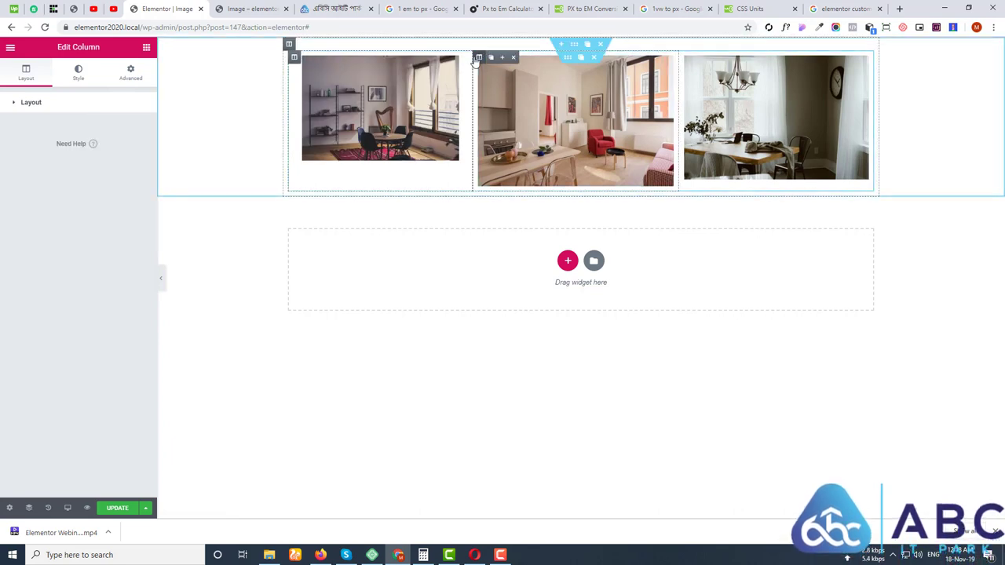
{"action": "double_click", "coordinate": [125, 126]}
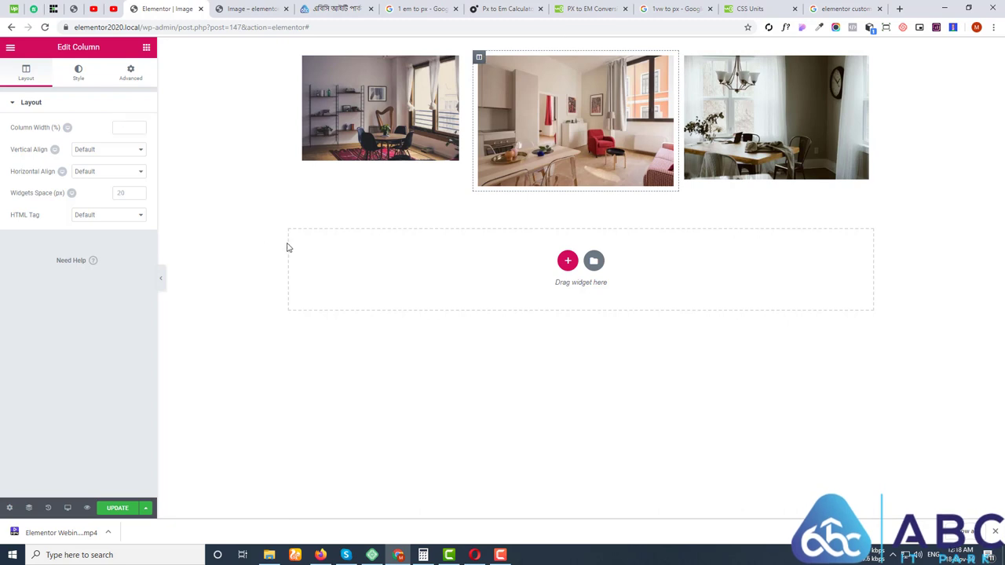
{"action": "left_click", "coordinate": [666, 60]}
{"action": "left_click", "coordinate": [684, 58]}
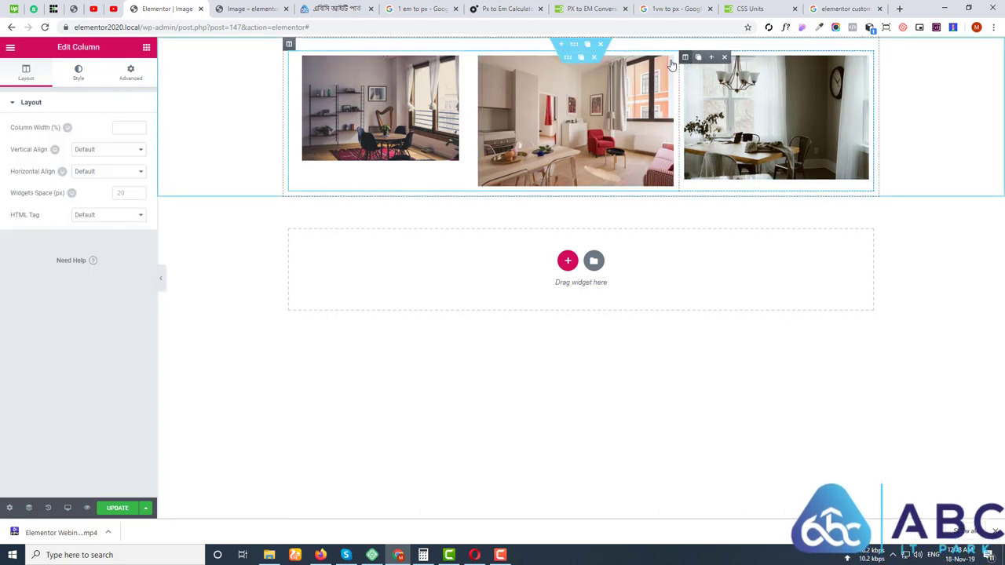
Set the image size of the pictures in all three columns to Full.
{"action": "left_click", "coordinate": [395, 95]}
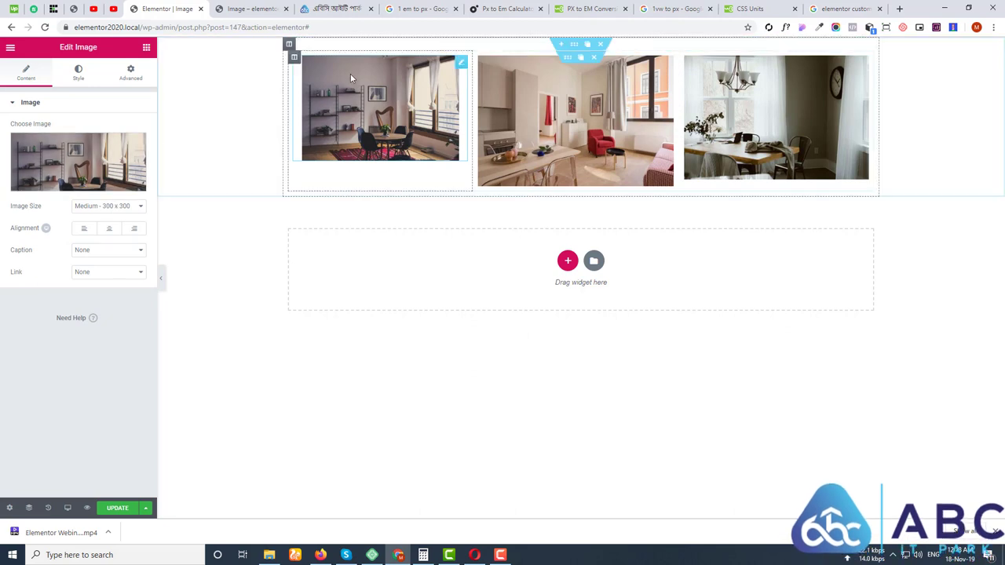
{"action": "left_click", "coordinate": [105, 205]}
{"action": "left_click", "coordinate": [98, 243]}
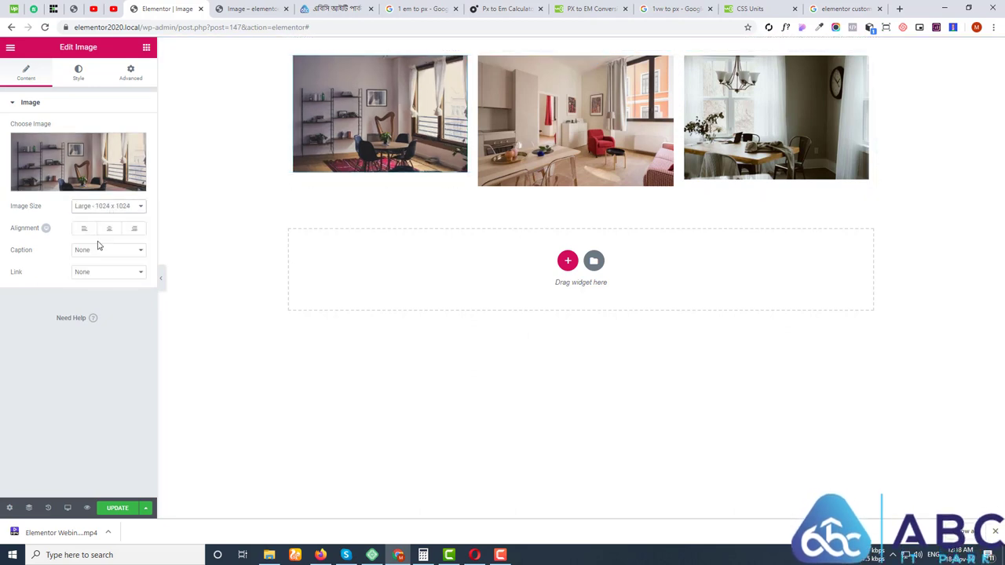
{"action": "left_click", "coordinate": [109, 206]}
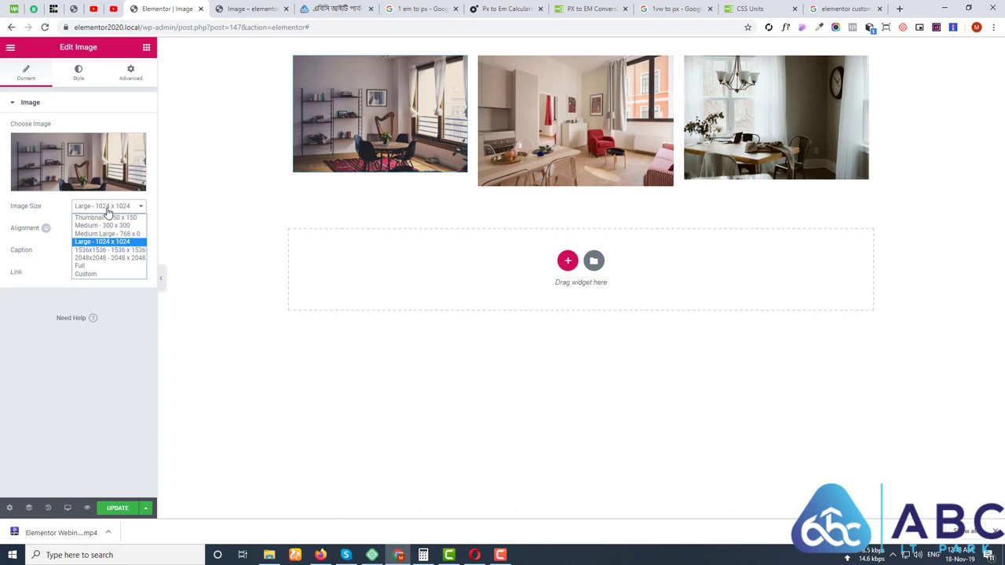
{"action": "left_click", "coordinate": [90, 266]}
{"action": "left_click", "coordinate": [547, 94]}
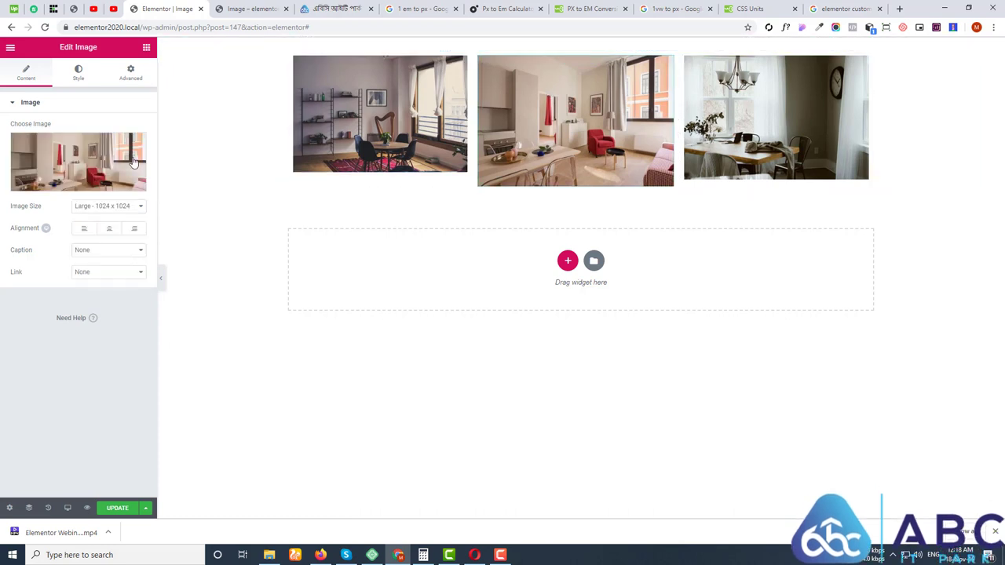
{"action": "left_click", "coordinate": [118, 205]}
{"action": "left_click", "coordinate": [108, 267]}
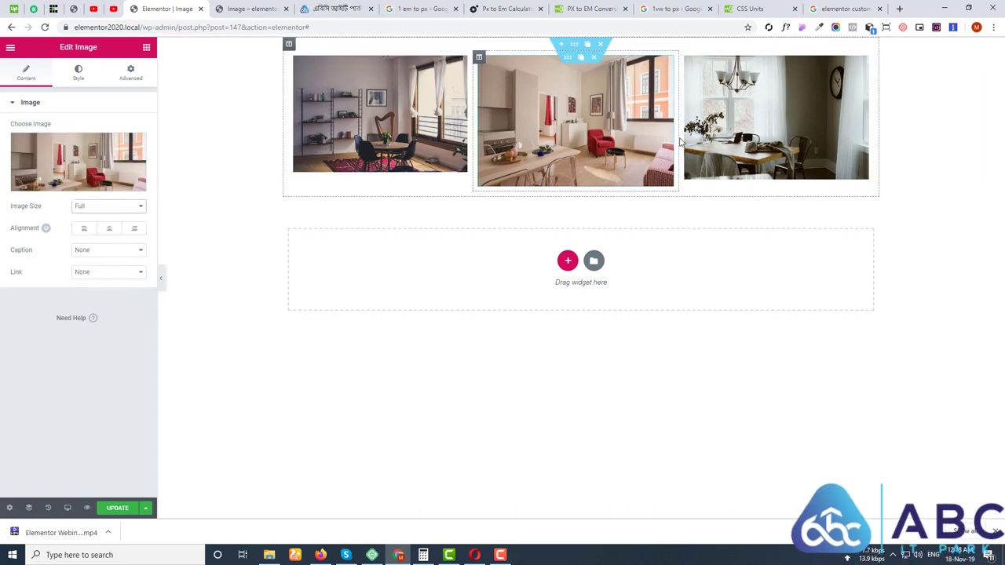
{"action": "left_click", "coordinate": [802, 93]}
{"action": "left_click", "coordinate": [126, 206]}
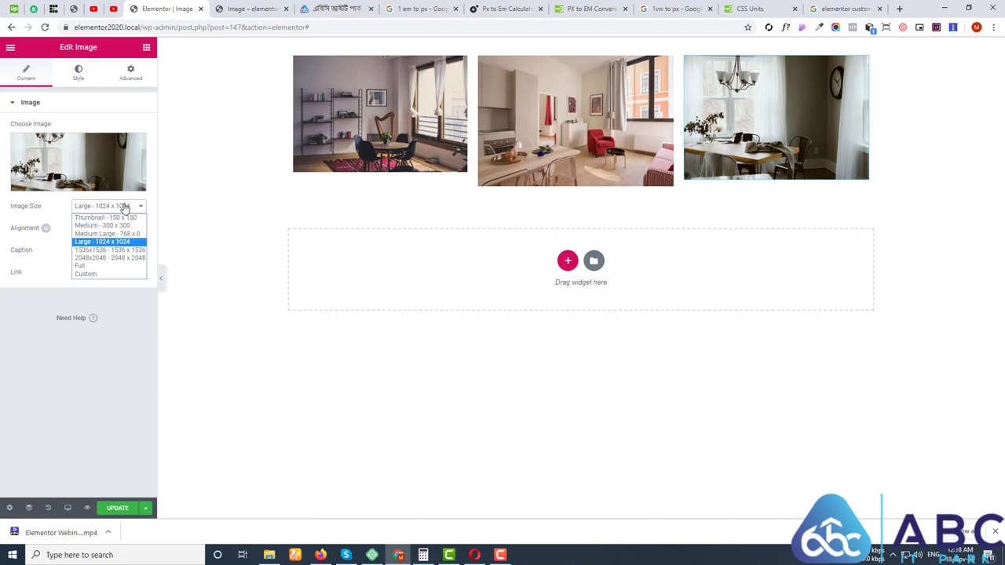
{"action": "left_click", "coordinate": [91, 265]}
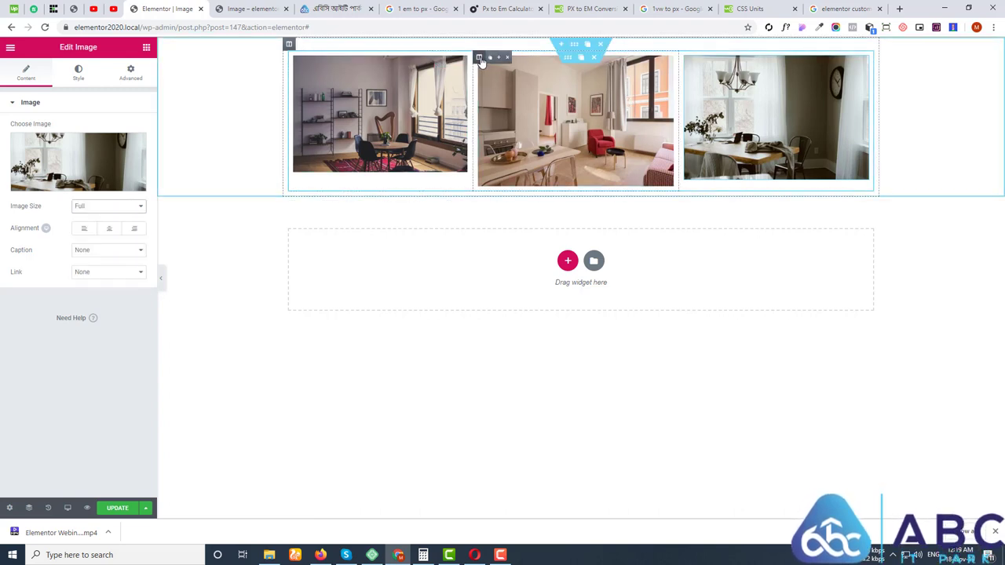
Try to even out the columns by setting the second column's width to 33.33% and the first column's width to 0.
{"action": "left_click", "coordinate": [479, 58]}
{"action": "double_click", "coordinate": [123, 129]}
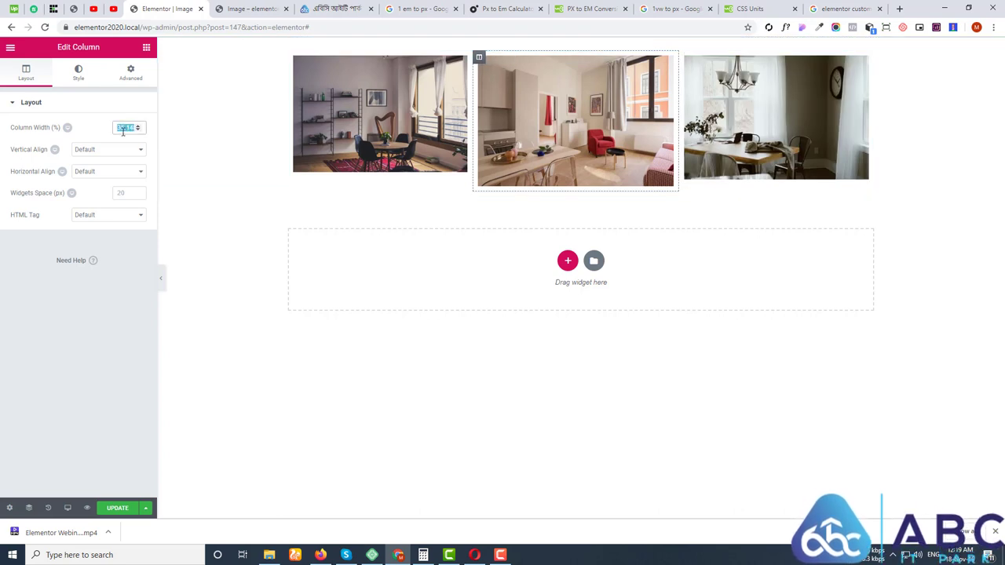
{"action": "type", "text": "33"}
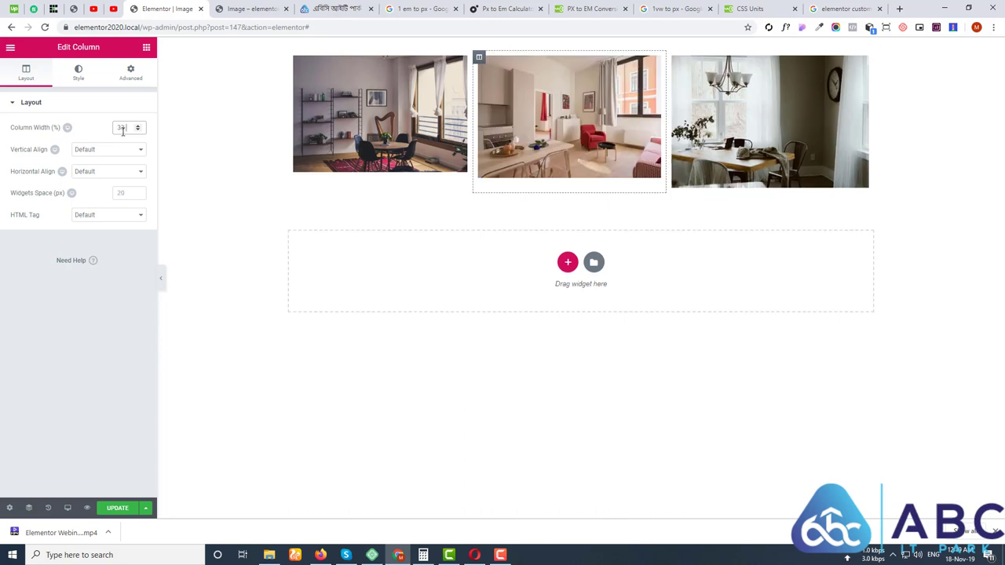
{"action": "type", "text": ".33"}
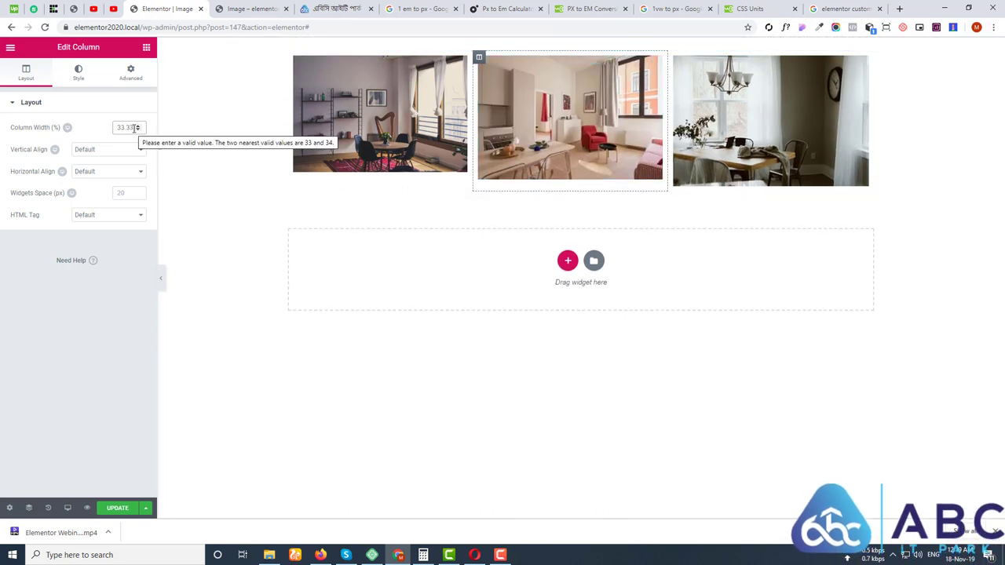
{"action": "left_click_drag", "start_coordinate": [135, 128], "coordinate": [105, 130]}
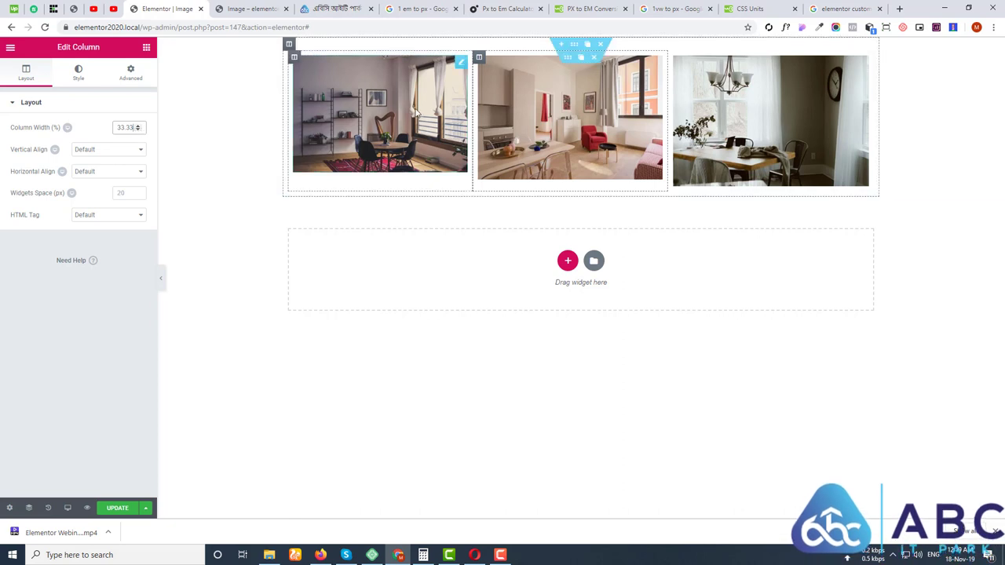
{"action": "left_click", "coordinate": [295, 56]}
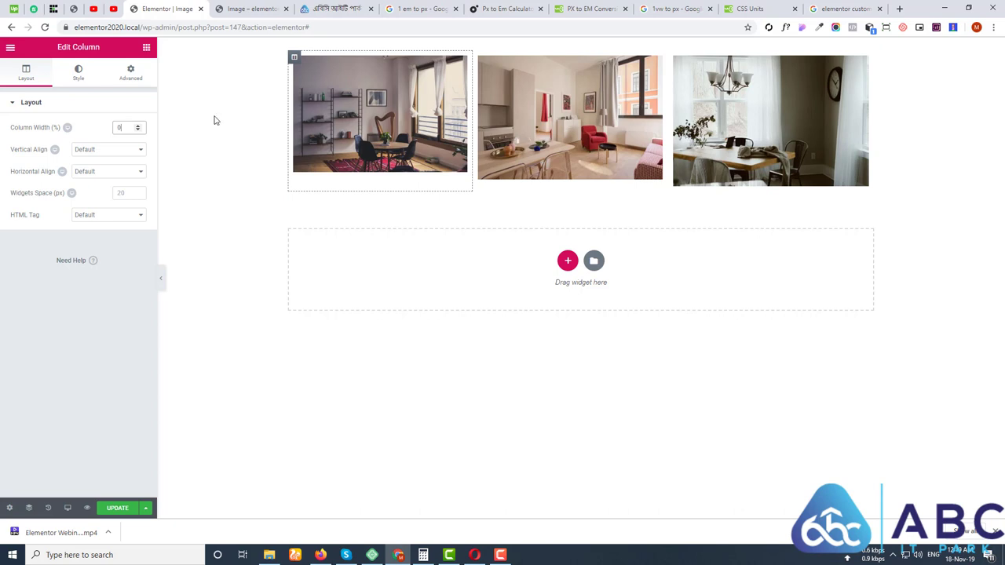
{"action": "left_click", "coordinate": [479, 57]}
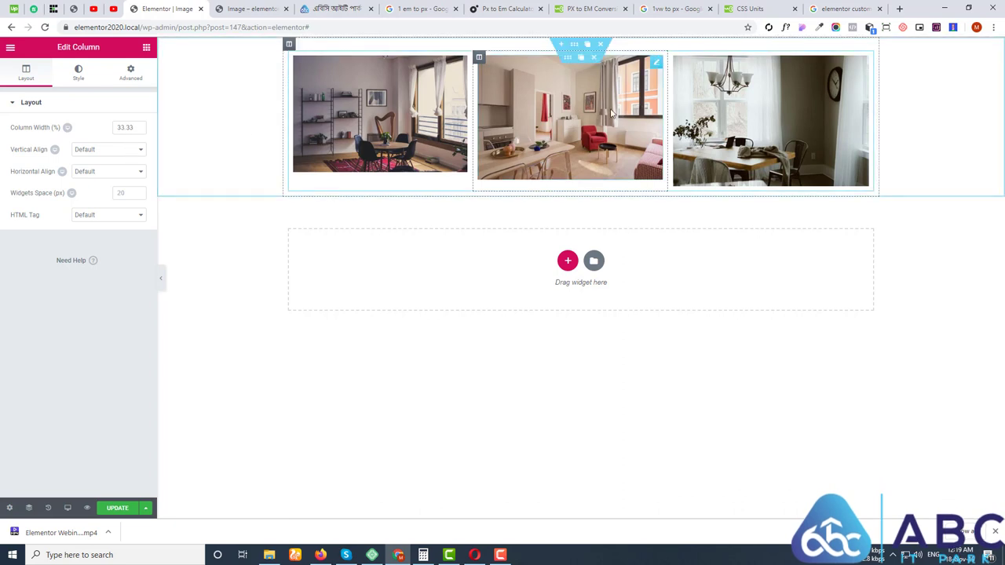
Delete the uneven inner section and replace it with a new Inner Section, duplicating a column to make three equal columns.
{"action": "left_click", "coordinate": [637, 63]}
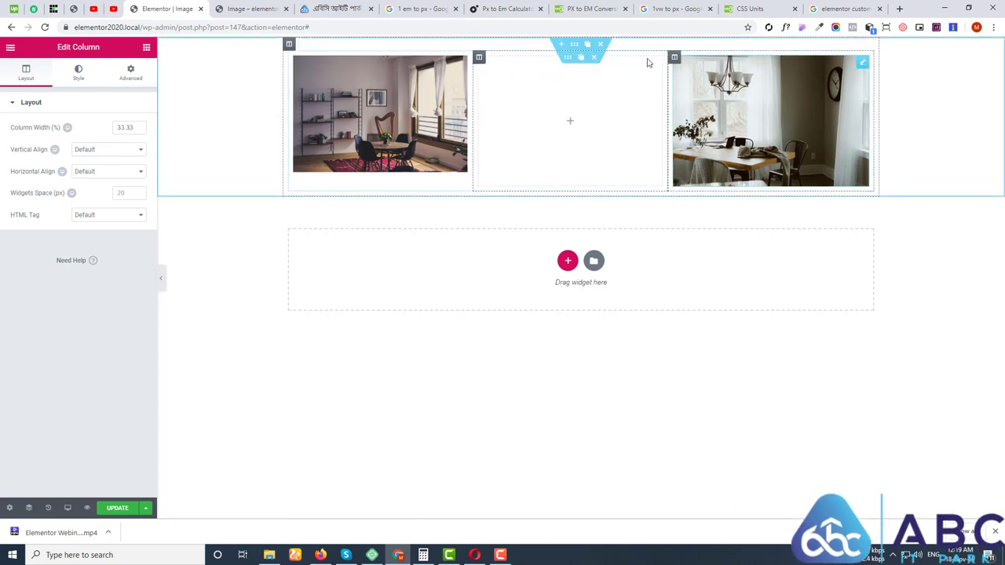
{"action": "left_click", "coordinate": [594, 57]}
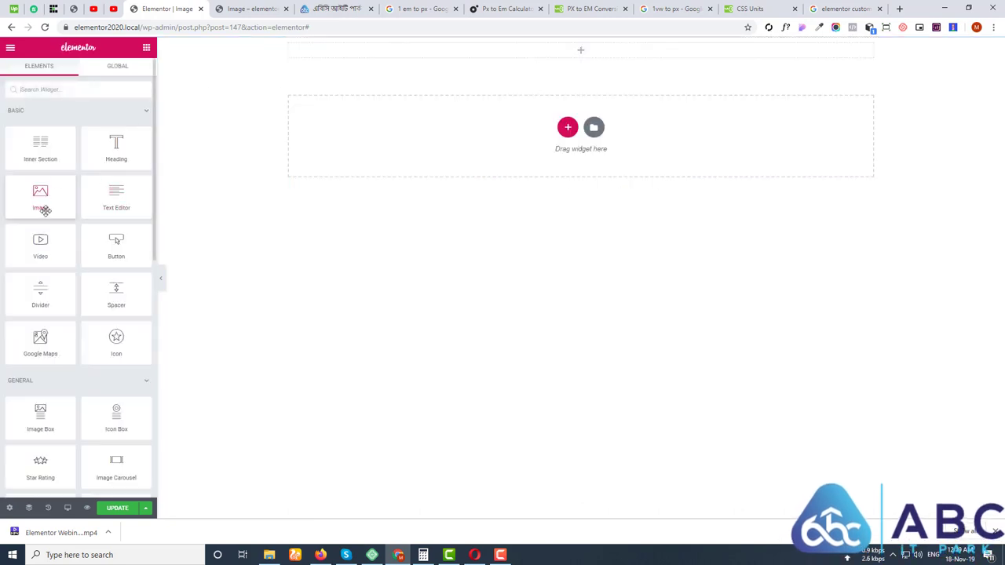
{"action": "mouse_move", "coordinate": [546, 64]}
{"action": "left_mouse_down"}
{"action": "mouse_move", "coordinate": [551, 45]}
{"action": "mouse_move", "coordinate": [557, 51]}
{"action": "left_mouse_up"}
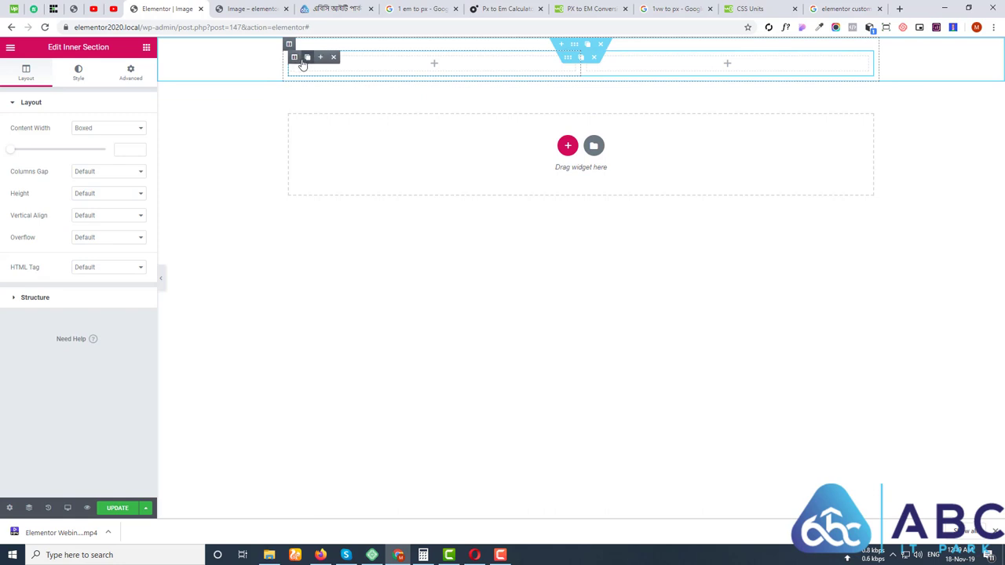
{"action": "left_click", "coordinate": [306, 58]}
{"action": "left_click", "coordinate": [145, 49]}
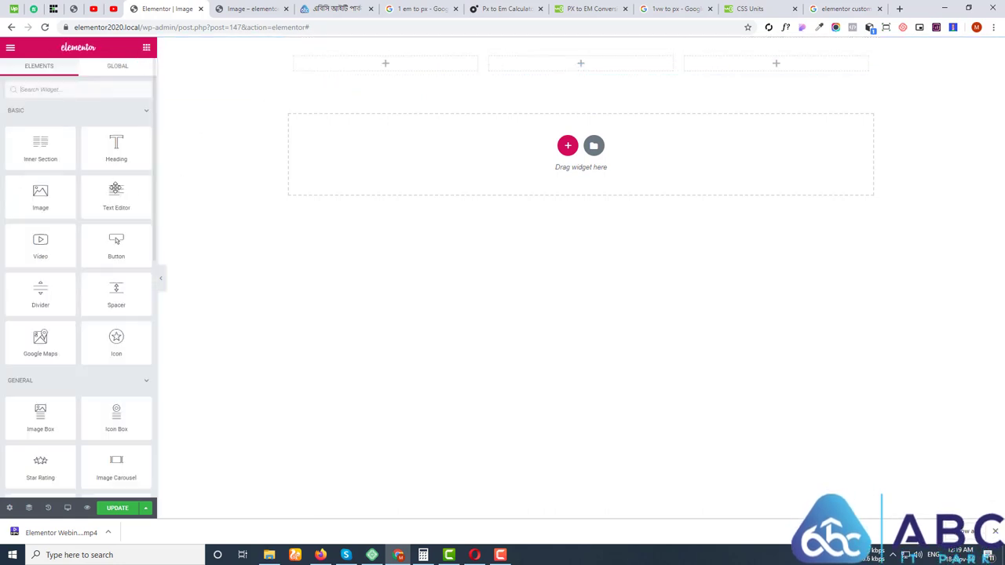
Add an Image widget to each of the three columns of the inner section.
{"action": "left_click_drag", "start_coordinate": [55, 192], "coordinate": [378, 65]}
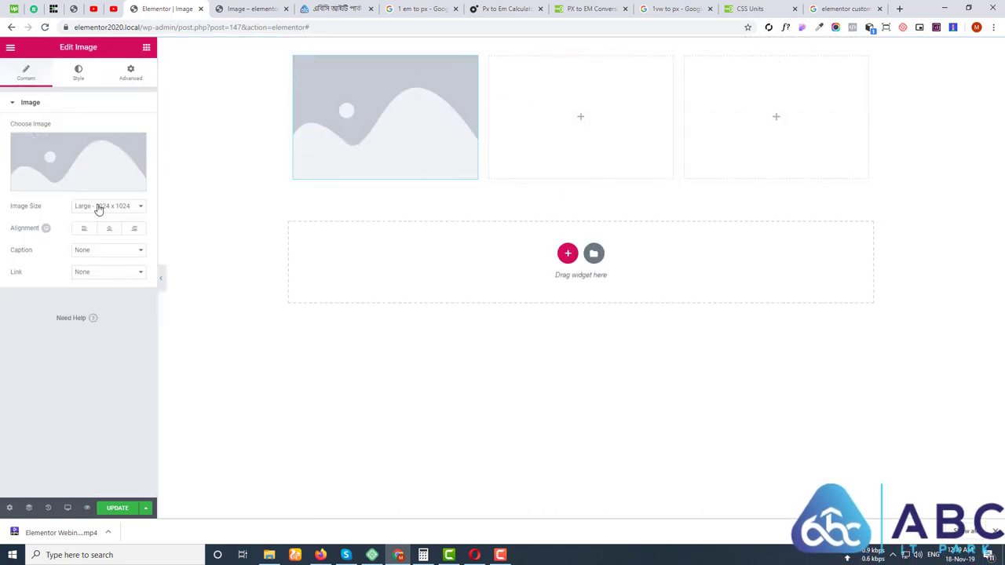
{"action": "left_click", "coordinate": [146, 47]}
{"action": "left_click_drag", "start_coordinate": [41, 198], "coordinate": [615, 109]}
{"action": "left_click", "coordinate": [130, 72]}
{"action": "left_click", "coordinate": [146, 47]}
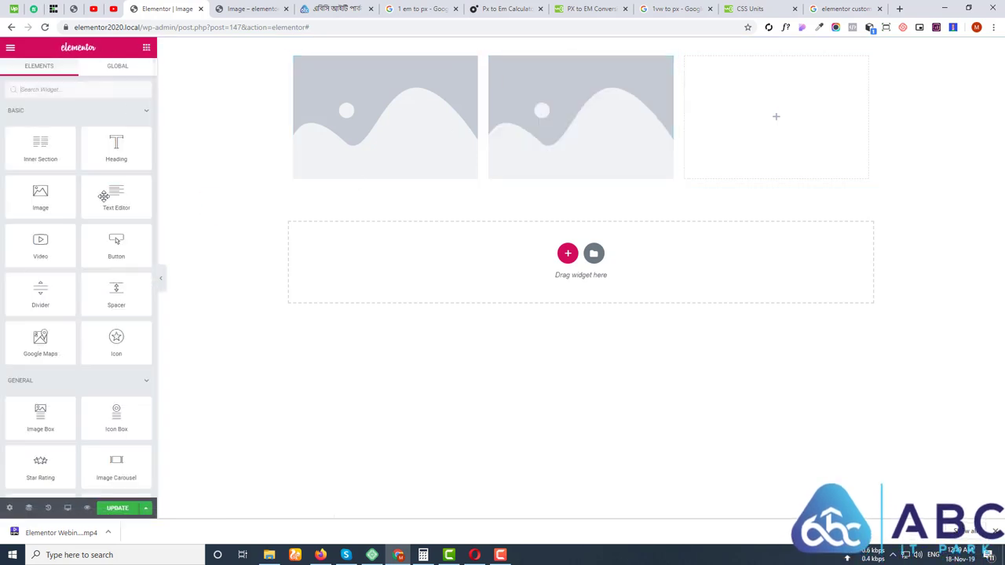
{"action": "left_click_drag", "start_coordinate": [40, 192], "coordinate": [730, 116]}
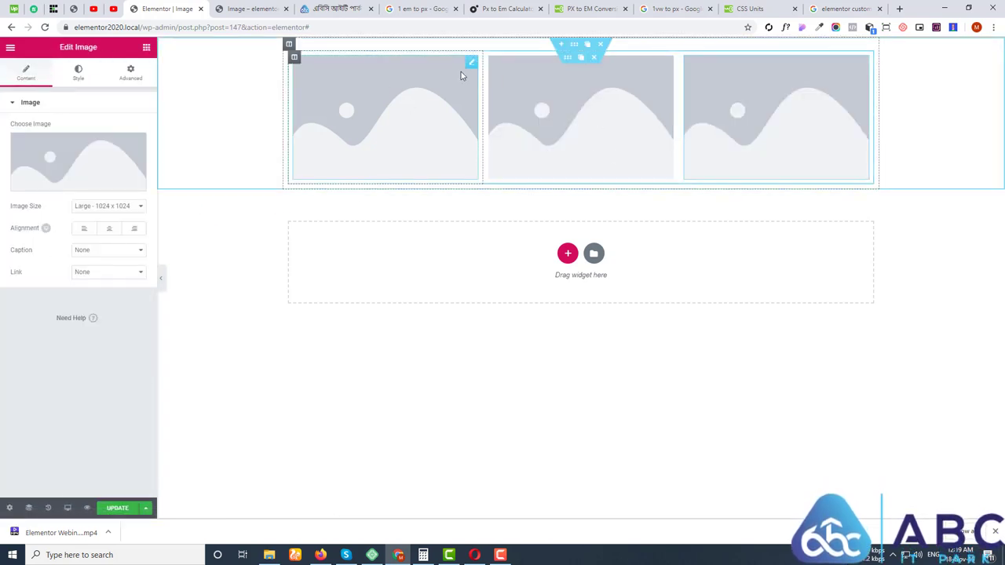
Insert the dining room picture with wall shelves from the media library into the first column's Image widget.
{"action": "left_click", "coordinate": [110, 177]}
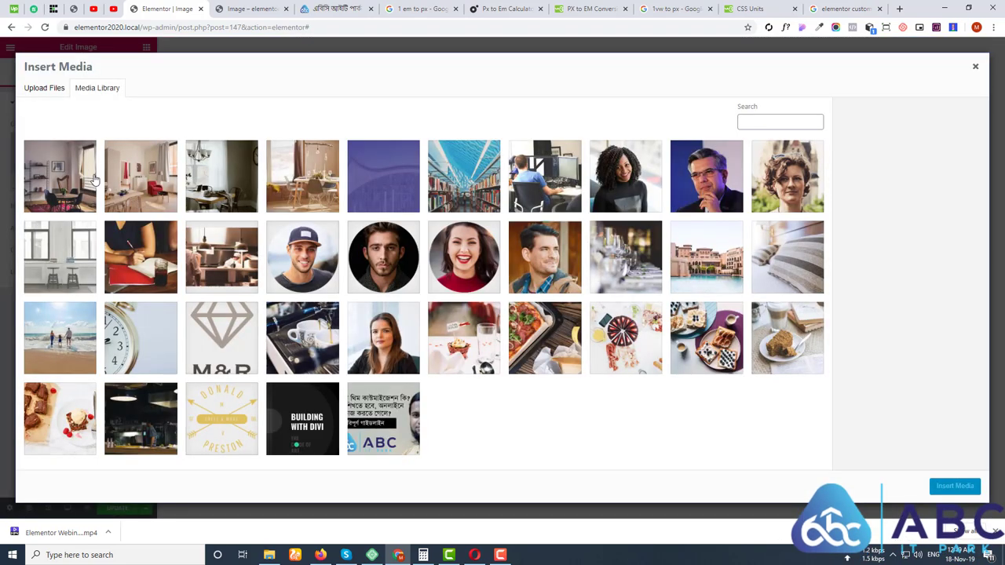
{"action": "left_click", "coordinate": [93, 179]}
{"action": "left_click", "coordinate": [956, 485]}
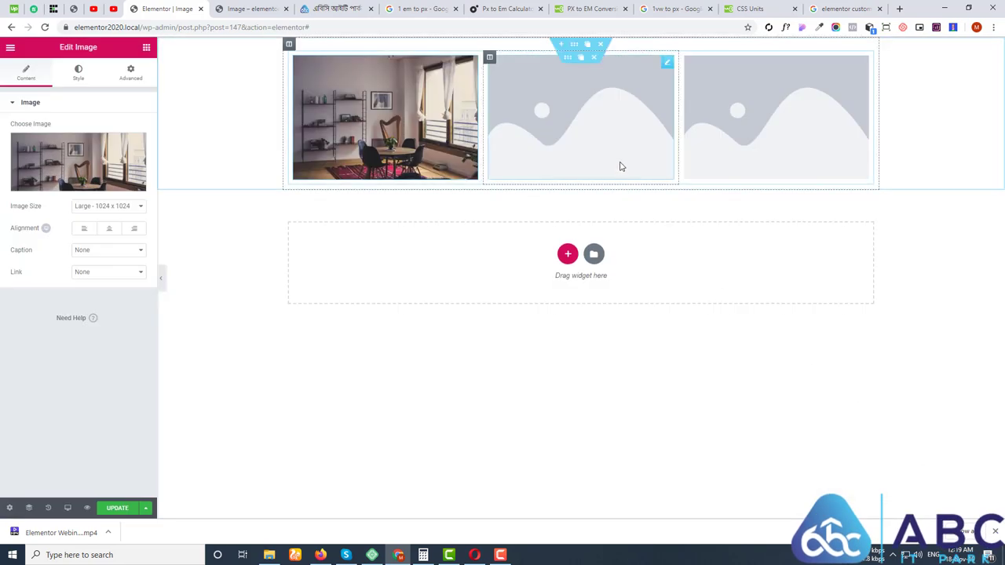
Insert img-02-free-img.jpg from the media library into the second column's Image widget.
{"action": "left_click", "coordinate": [130, 72]}
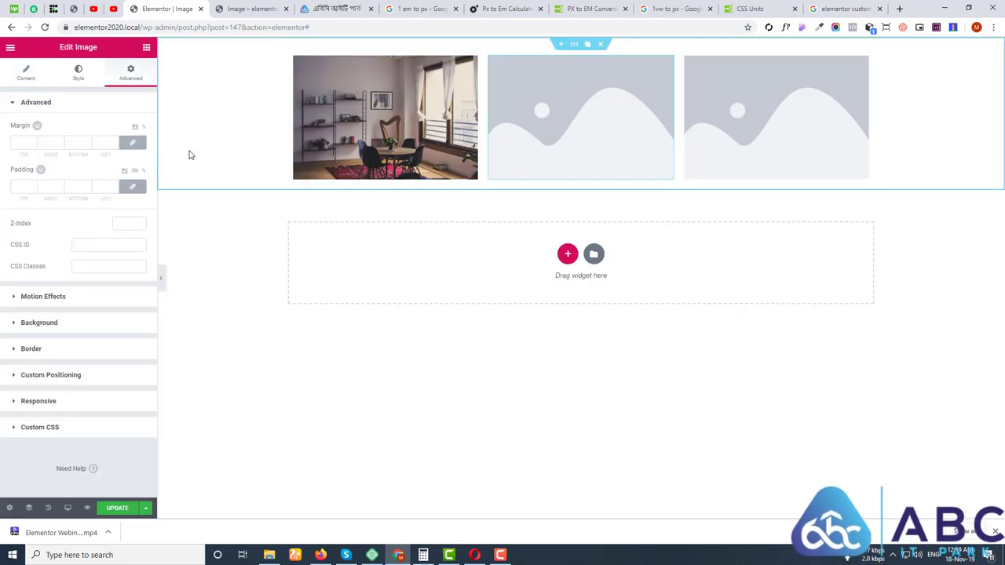
{"action": "left_click", "coordinate": [26, 72]}
{"action": "left_click", "coordinate": [102, 151]}
{"action": "left_click", "coordinate": [140, 171]}
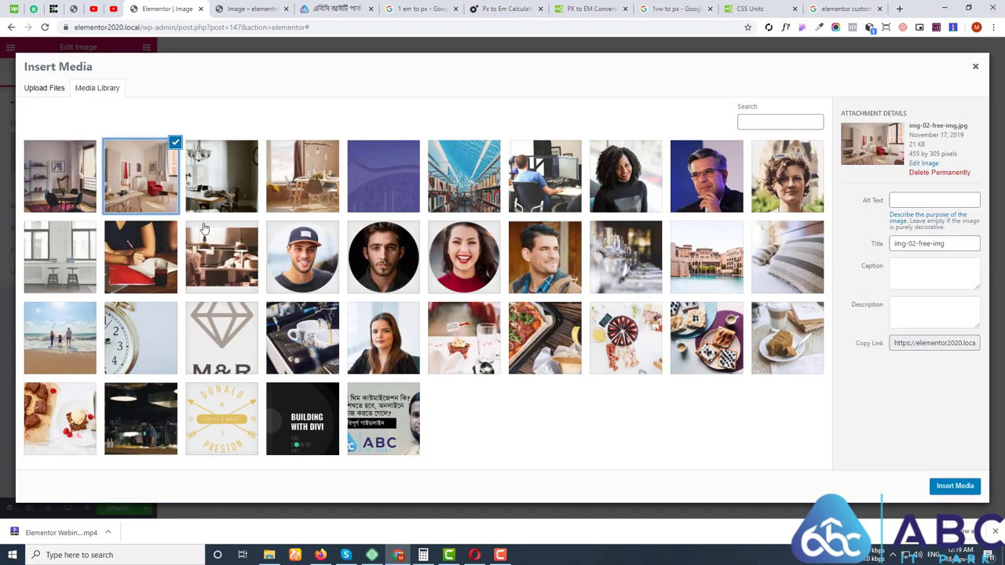
{"action": "left_click", "coordinate": [955, 485]}
Insert img-03-free-img.jpg from the media library into the third column's Image widget.
{"action": "left_click", "coordinate": [793, 131]}
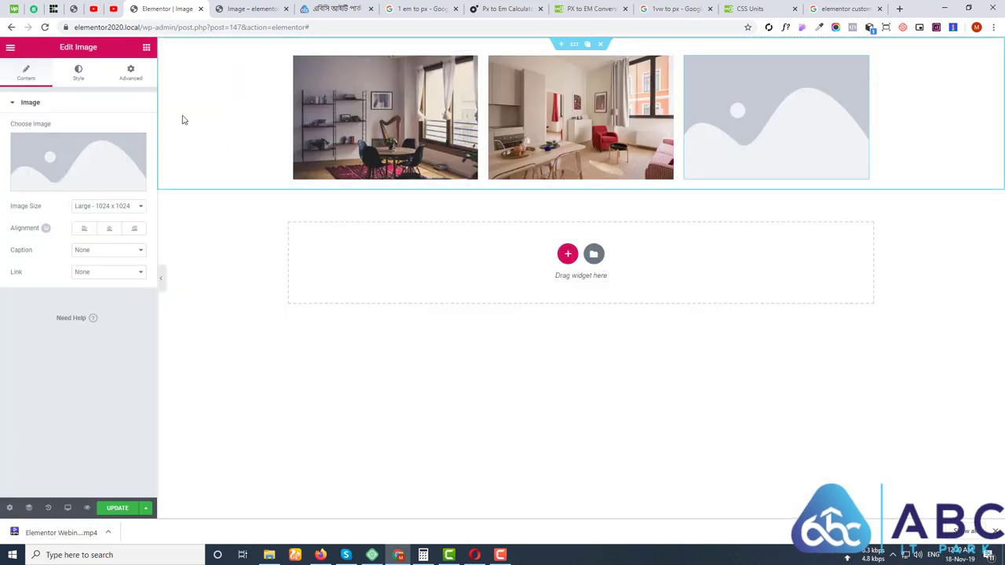
{"action": "left_click", "coordinate": [100, 154]}
{"action": "left_click", "coordinate": [222, 175]}
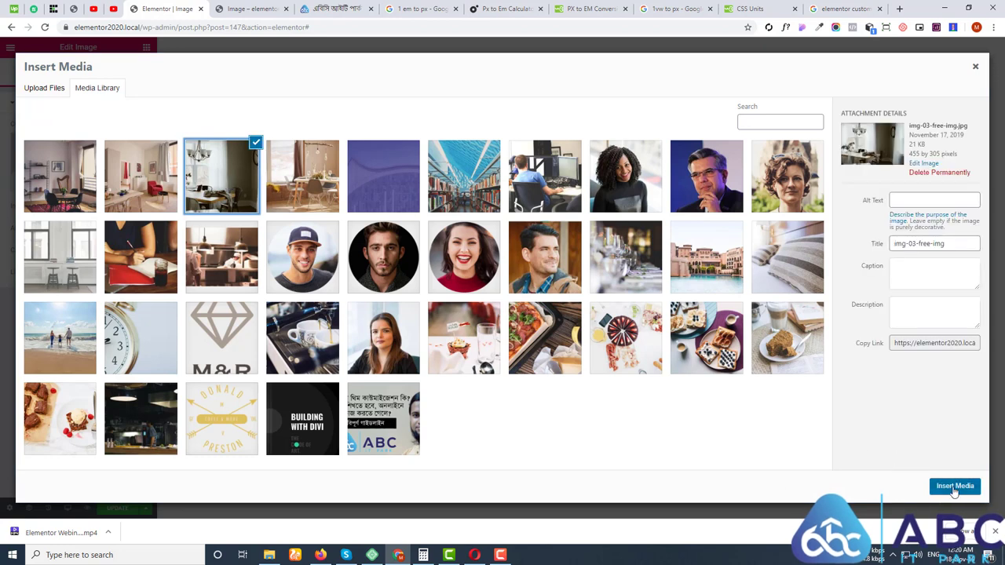
{"action": "left_click", "coordinate": [954, 486]}
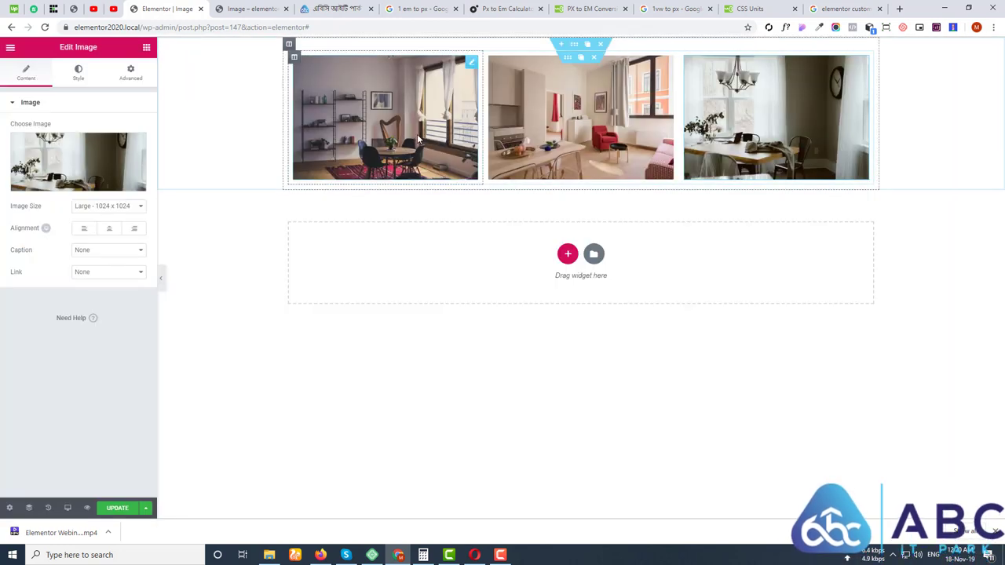
Set the first column image's hover animation to Shrink.
{"action": "left_click", "coordinate": [471, 66]}
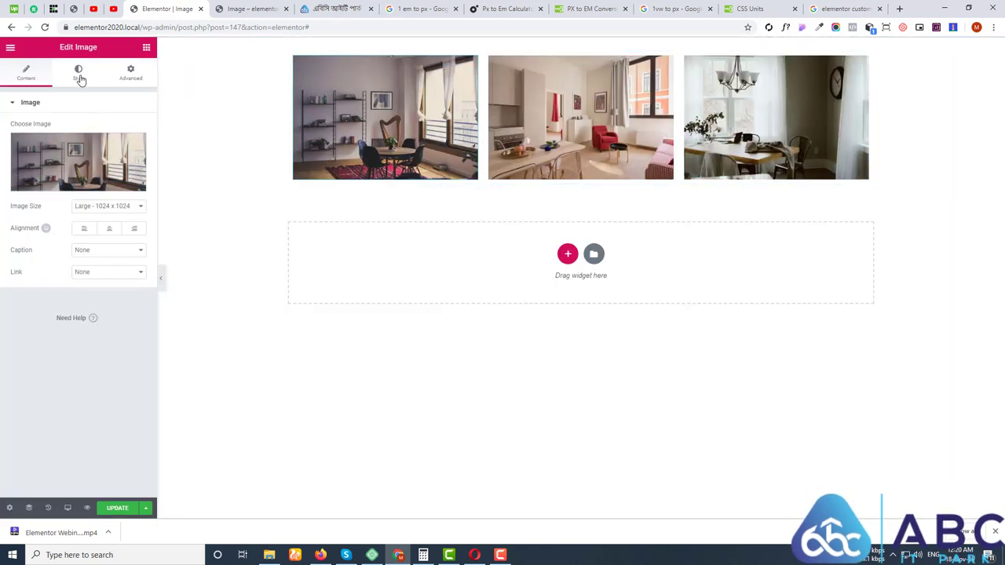
{"action": "left_click", "coordinate": [79, 75]}
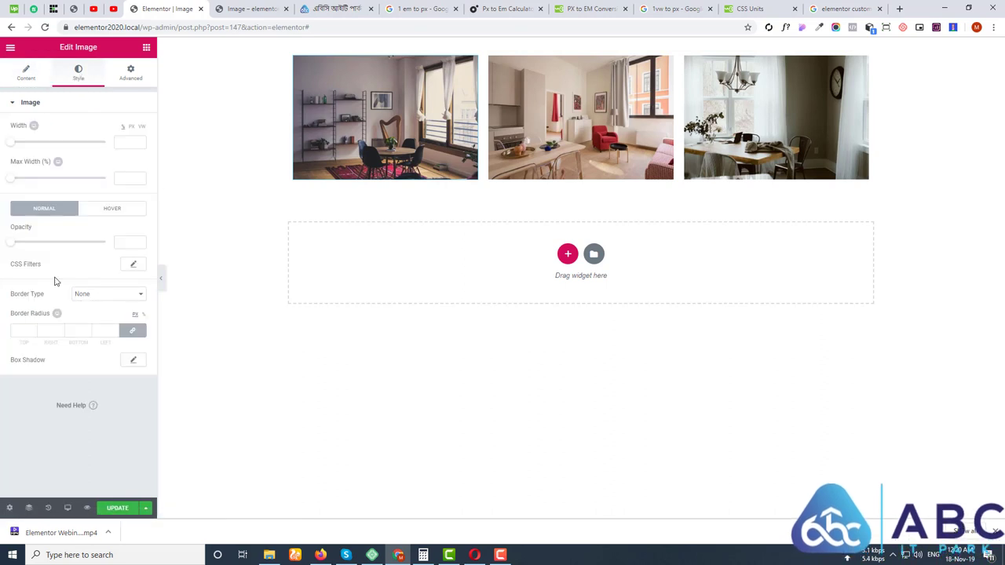
{"action": "left_click", "coordinate": [107, 210]}
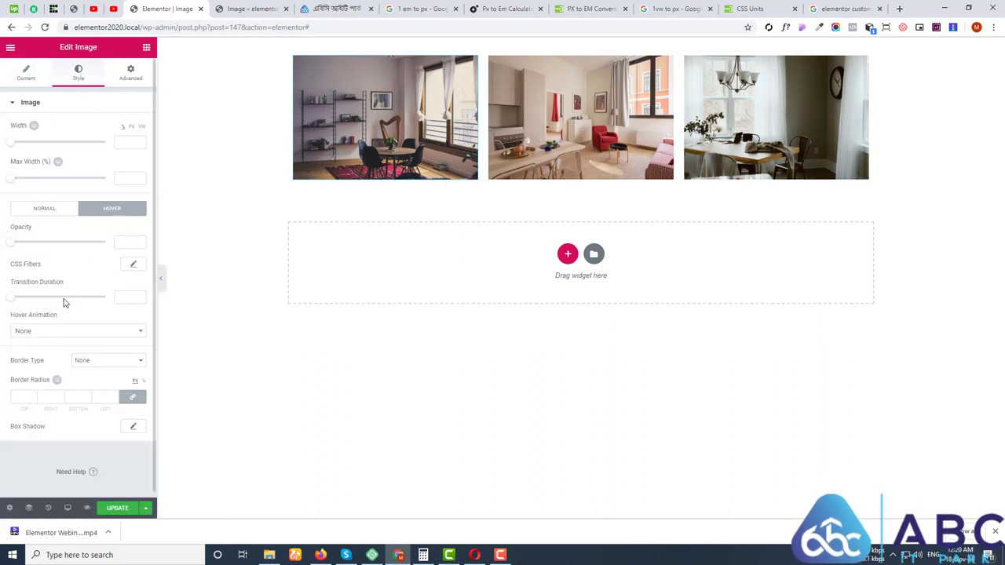
{"action": "left_click", "coordinate": [44, 330]}
{"action": "left_click", "coordinate": [42, 374]}
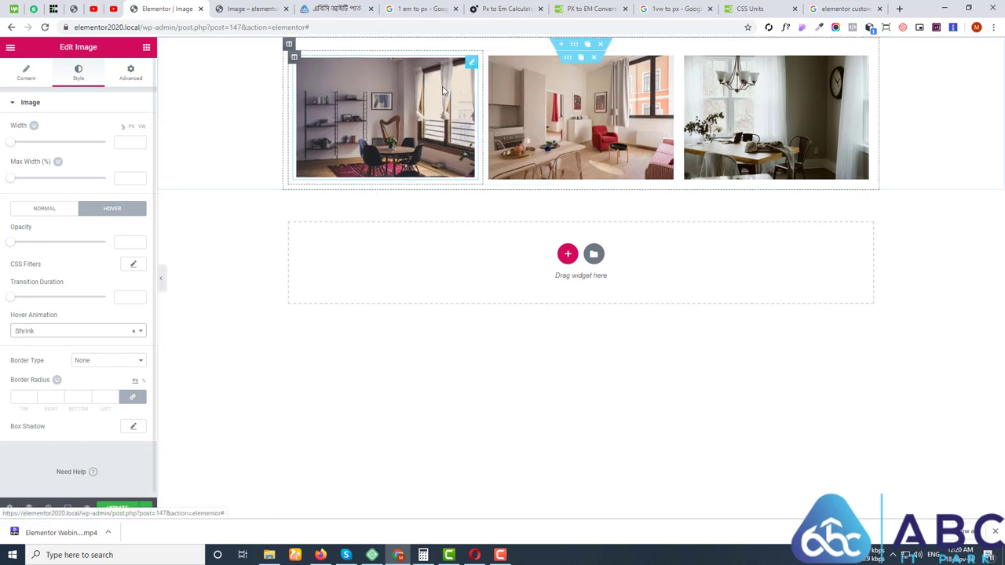
Copy the first image and paste its hover style onto the second and third images.
{"action": "right_click", "coordinate": [468, 69]}
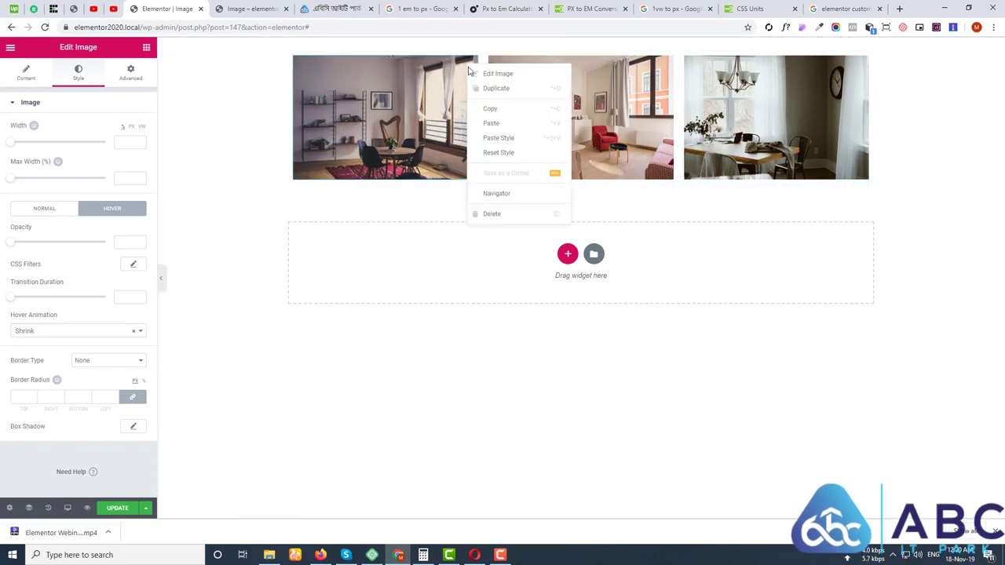
{"action": "left_click", "coordinate": [489, 108]}
{"action": "right_click", "coordinate": [667, 63]}
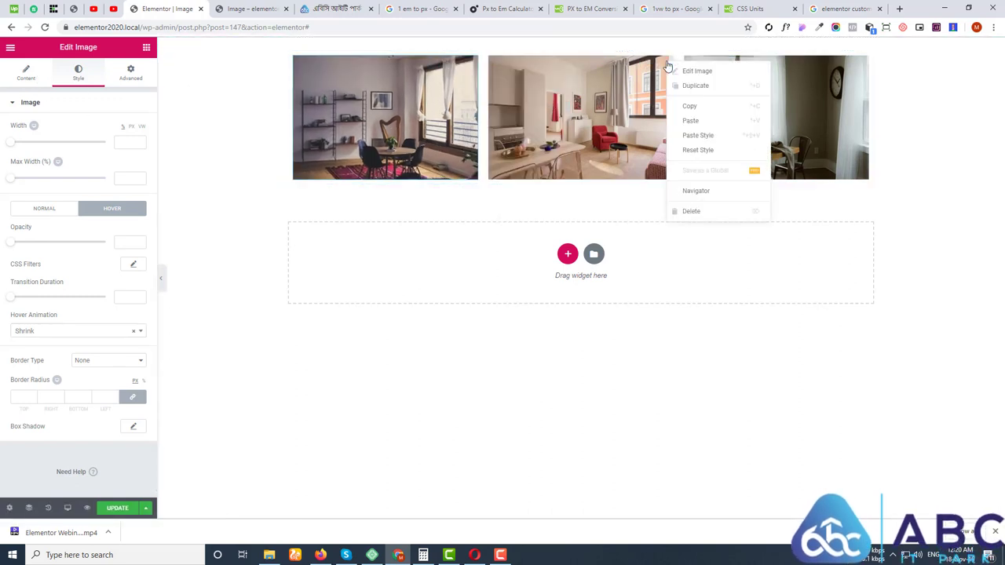
{"action": "left_click", "coordinate": [695, 137]}
{"action": "right_click", "coordinate": [861, 67]}
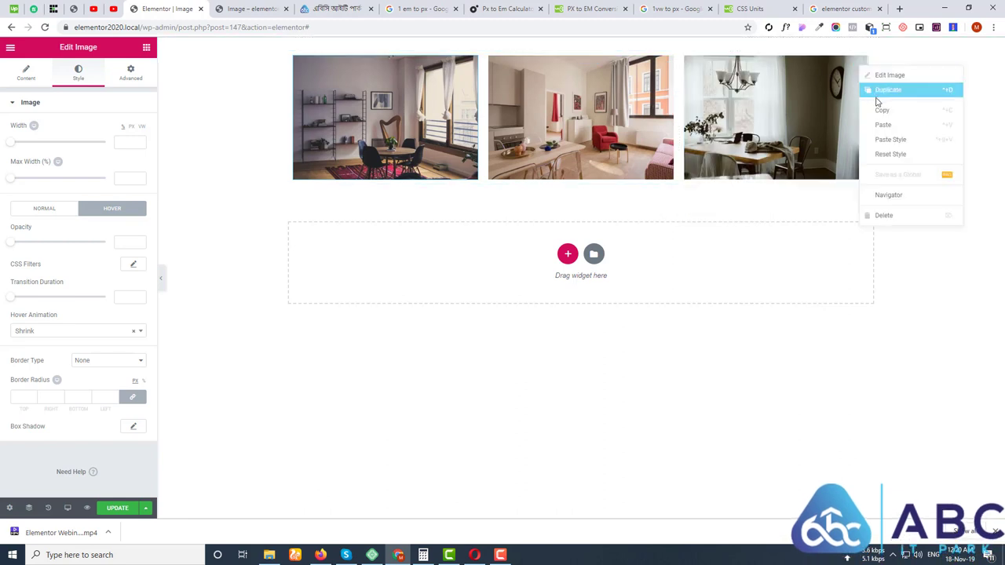
{"action": "left_click", "coordinate": [889, 139]}
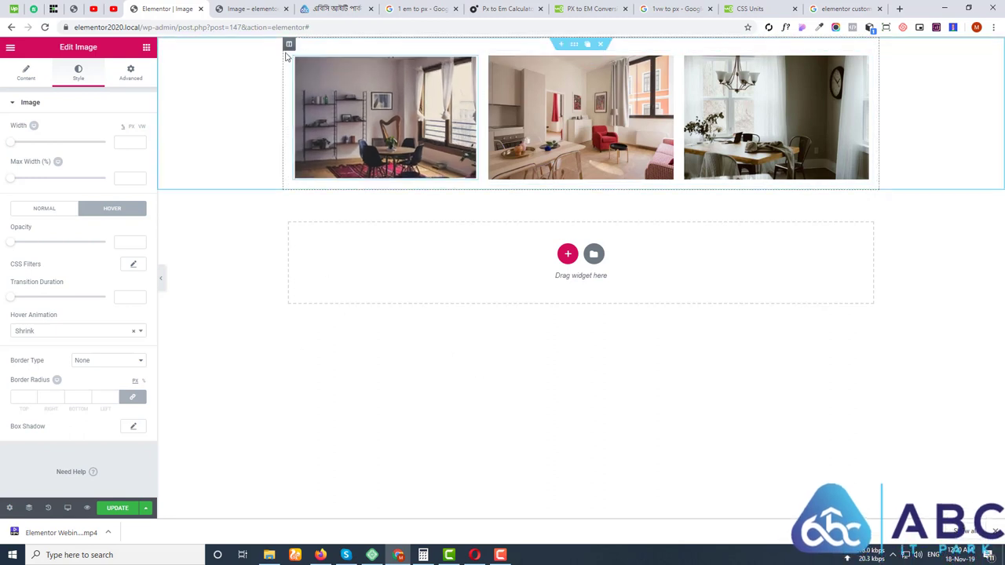
{"action": "right_click", "coordinate": [290, 50]}
{"action": "left_click", "coordinate": [334, 114]}
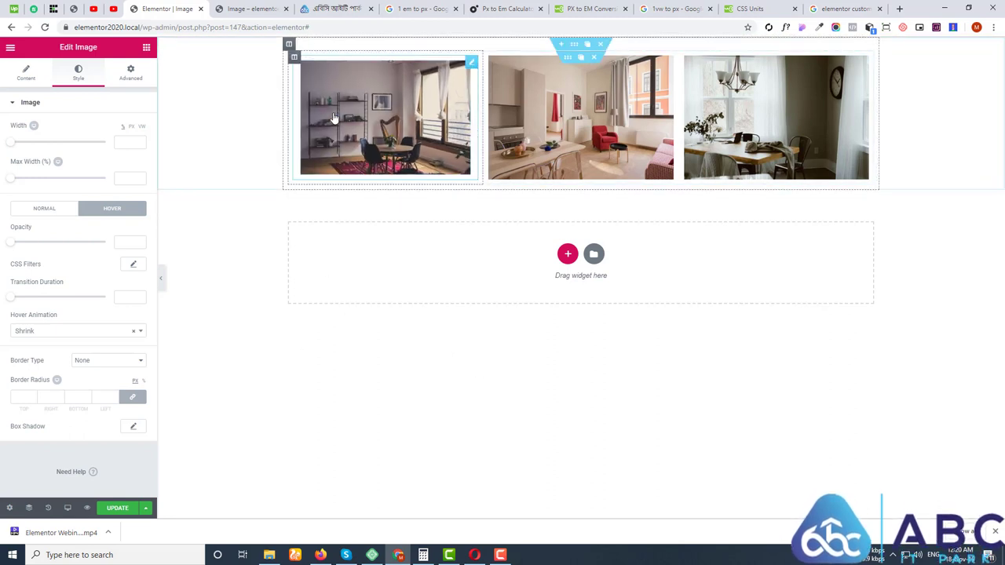
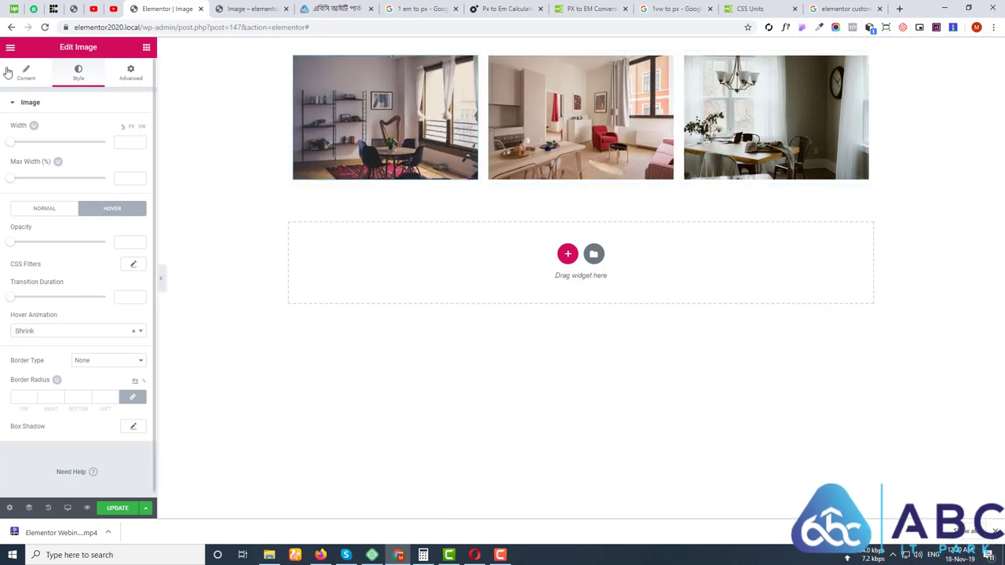
{"action": "left_click", "coordinate": [25, 73]}
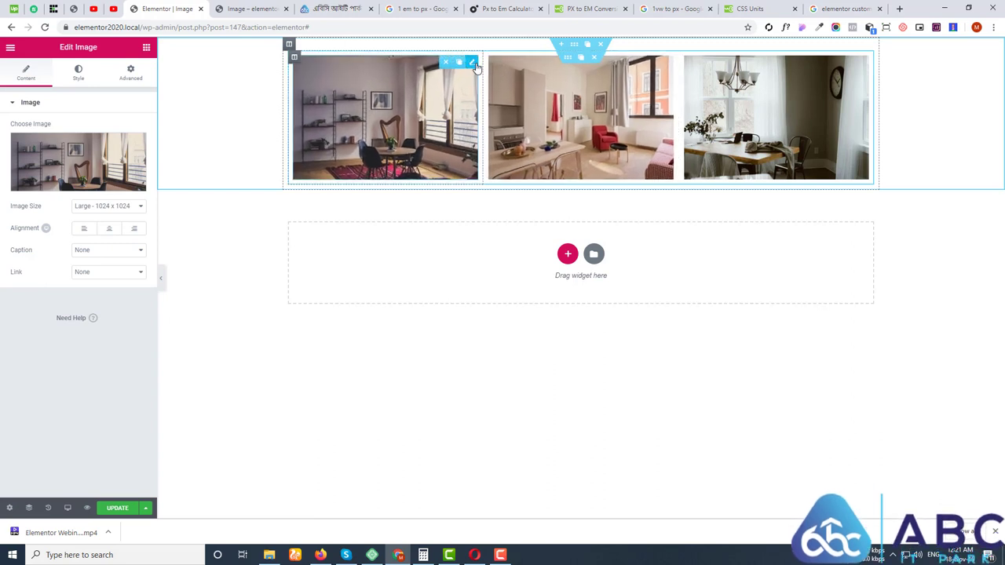
Unlink the first image's border radius values and set its top and right radii to 50 px.
{"action": "left_click", "coordinate": [80, 73]}
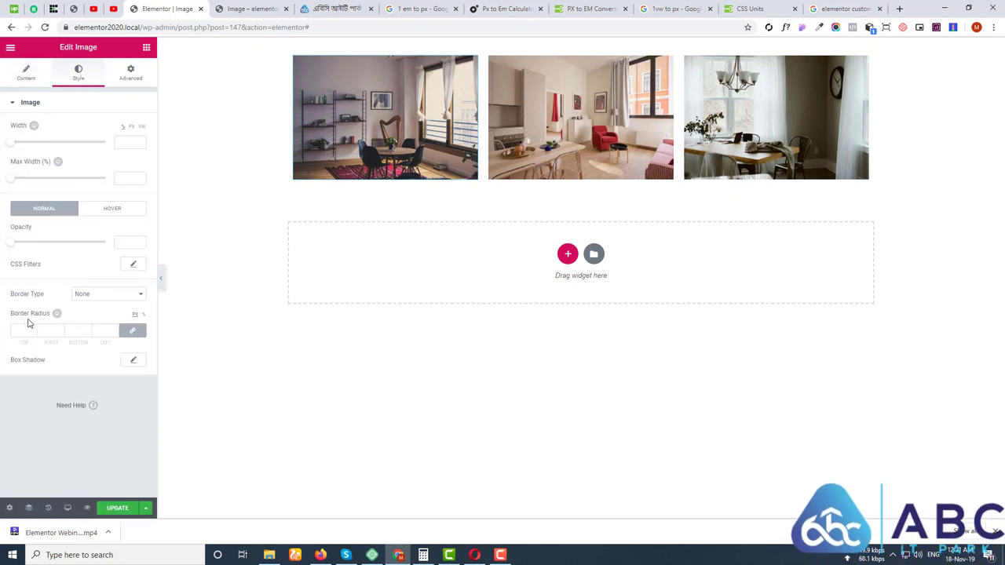
{"action": "left_click", "coordinate": [133, 330]}
{"action": "left_click", "coordinate": [61, 328]}
{"action": "type", "text": "50"}
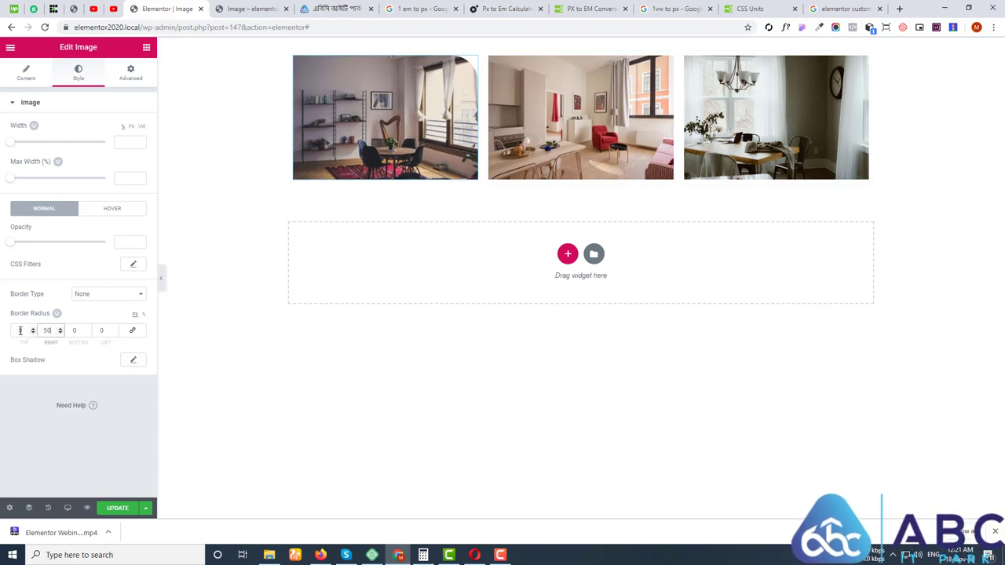
{"action": "left_click_drag", "start_coordinate": [26, 331], "coordinate": [2, 335]}
{"action": "type", "text": "50"}
Set the first image's left border radius to 50 px and its top radius to 0.
{"action": "left_click", "coordinate": [95, 330]}
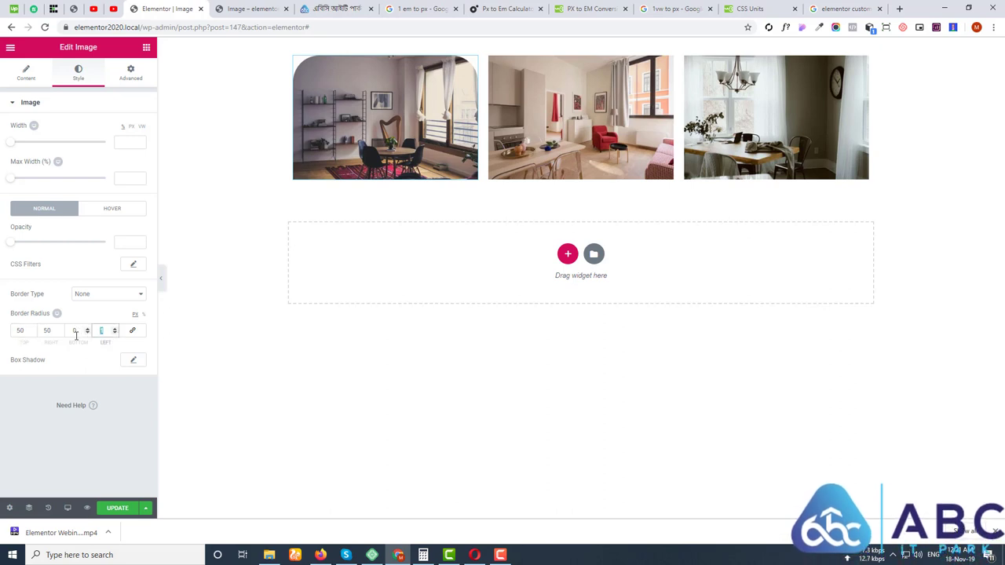
{"action": "type", "text": "50"}
{"action": "left_click_drag", "start_coordinate": [30, 331], "coordinate": [0, 334]}
{"action": "type", "text": "0"}
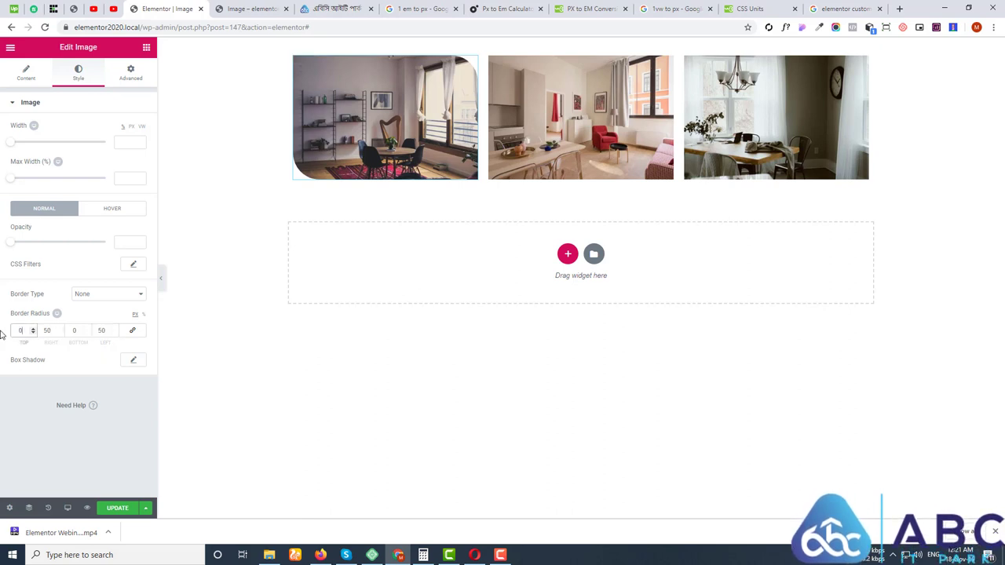
{"action": "left_click", "coordinate": [464, 358]}
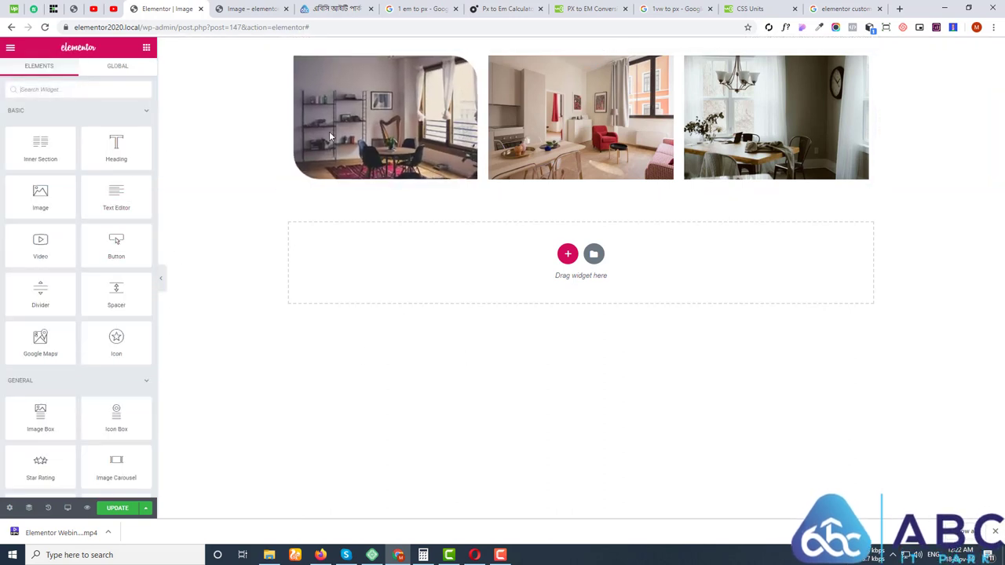
Copy the first image and paste its rounded-corner style onto the second and third images.
{"action": "left_click", "coordinate": [353, 105]}
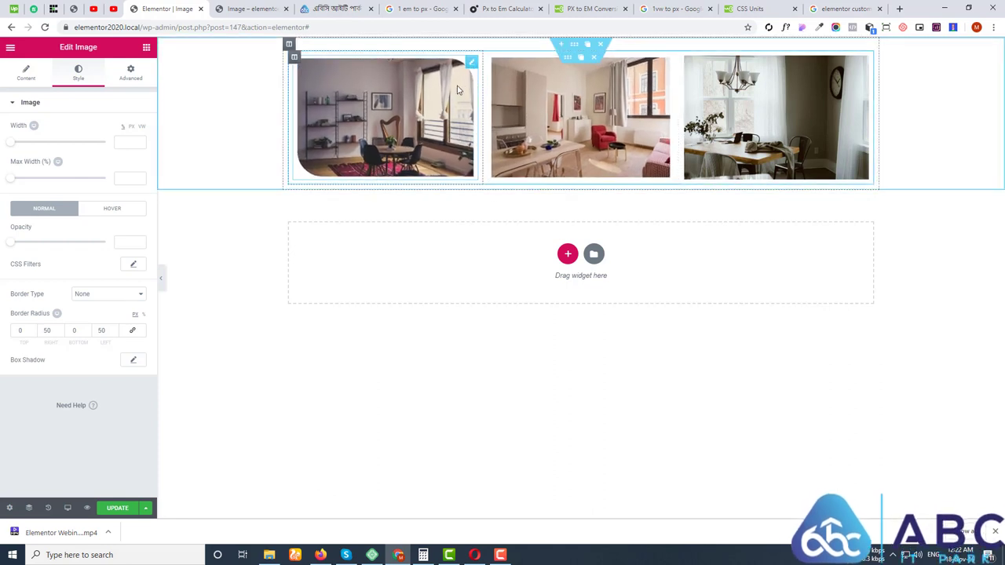
{"action": "right_click", "coordinate": [471, 69]}
{"action": "left_click", "coordinate": [493, 110]}
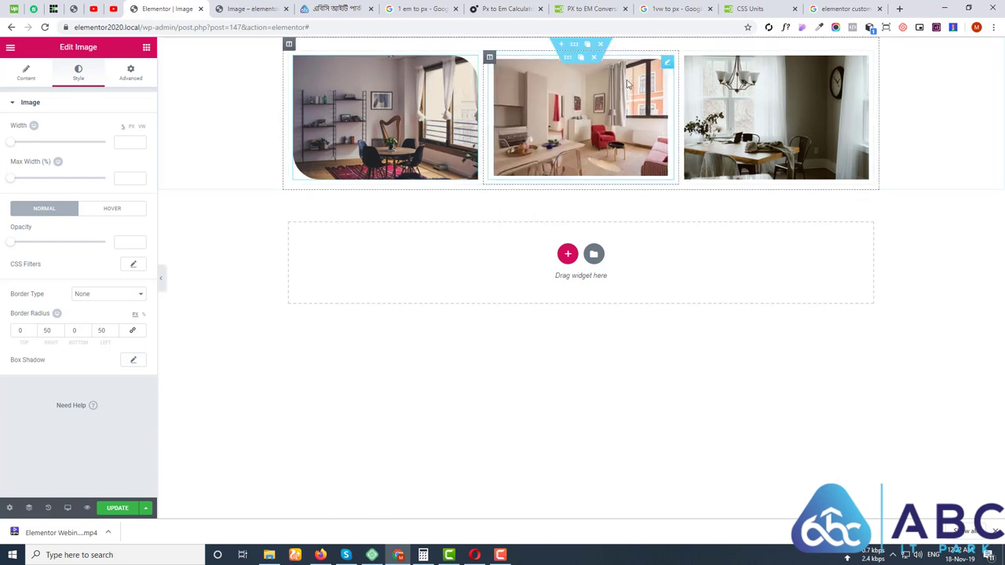
{"action": "right_click", "coordinate": [671, 65]}
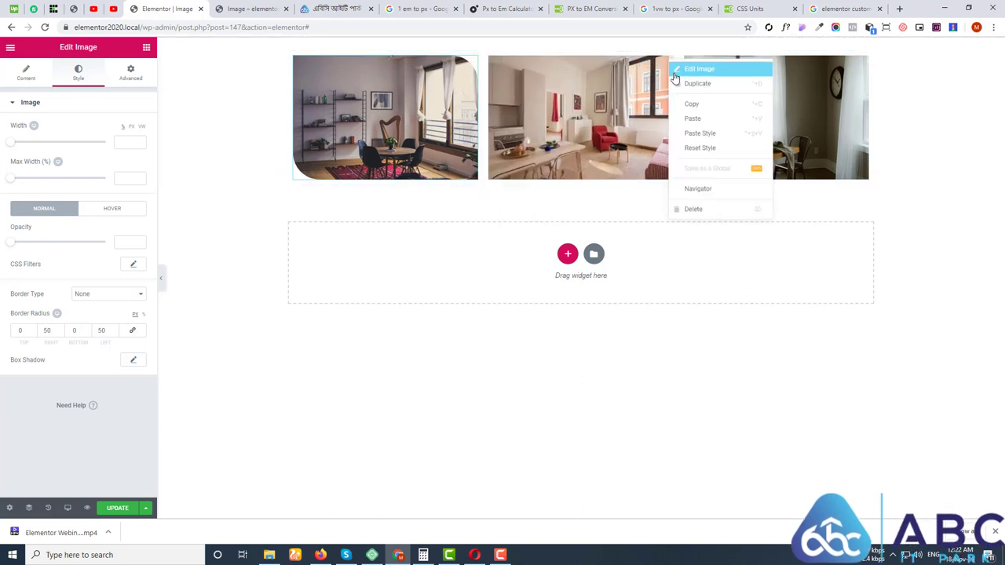
{"action": "left_click", "coordinate": [701, 133]}
{"action": "right_click", "coordinate": [863, 62]}
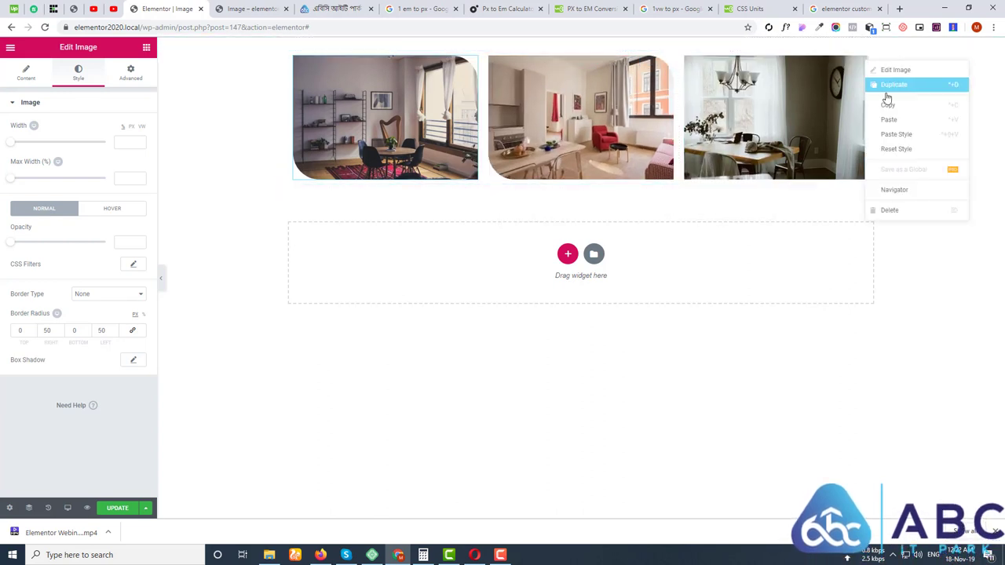
{"action": "left_click", "coordinate": [895, 132]}
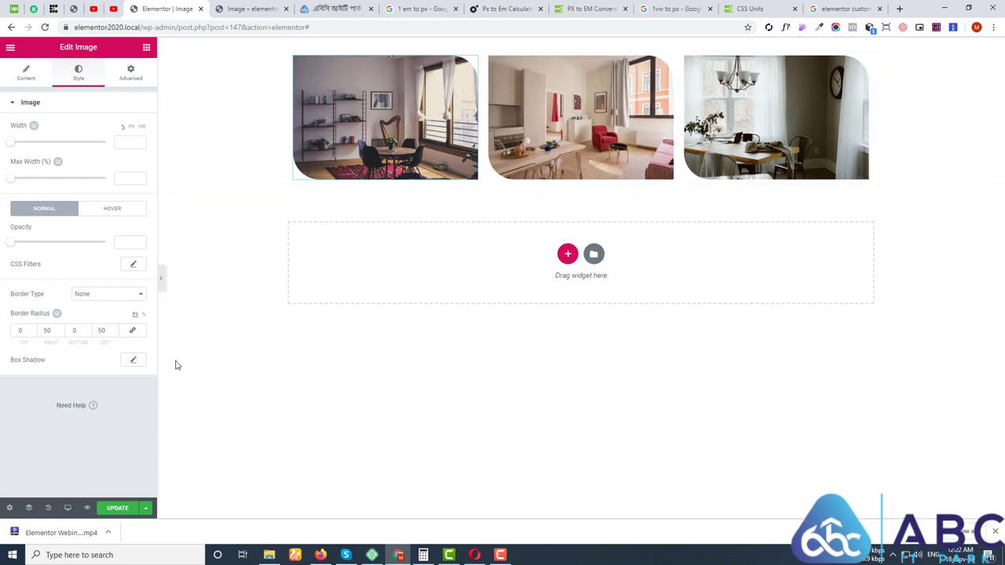
Set the content width of the inner section holding the three images to Full Width.
{"action": "left_click", "coordinate": [21, 72]}
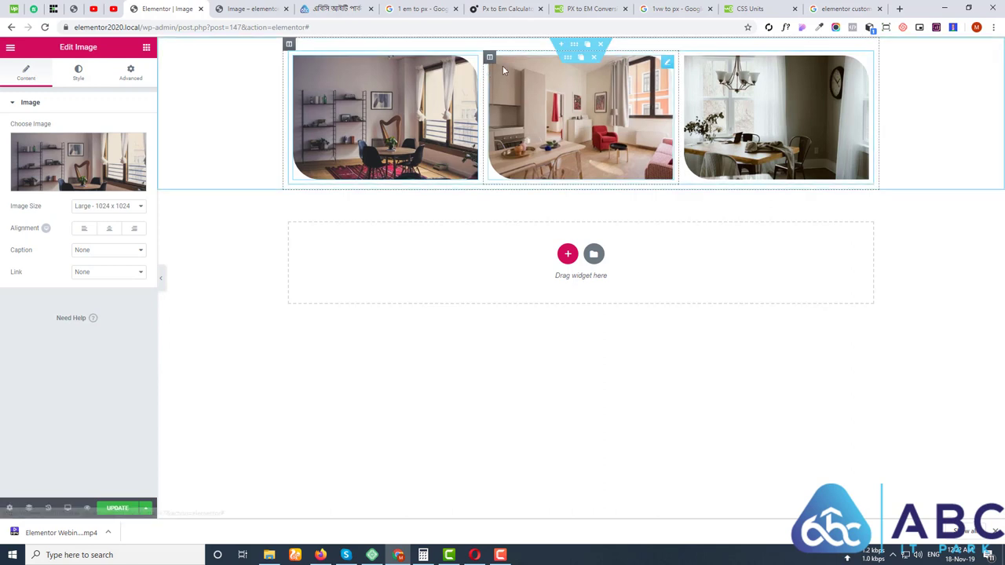
{"action": "left_click", "coordinate": [482, 118]}
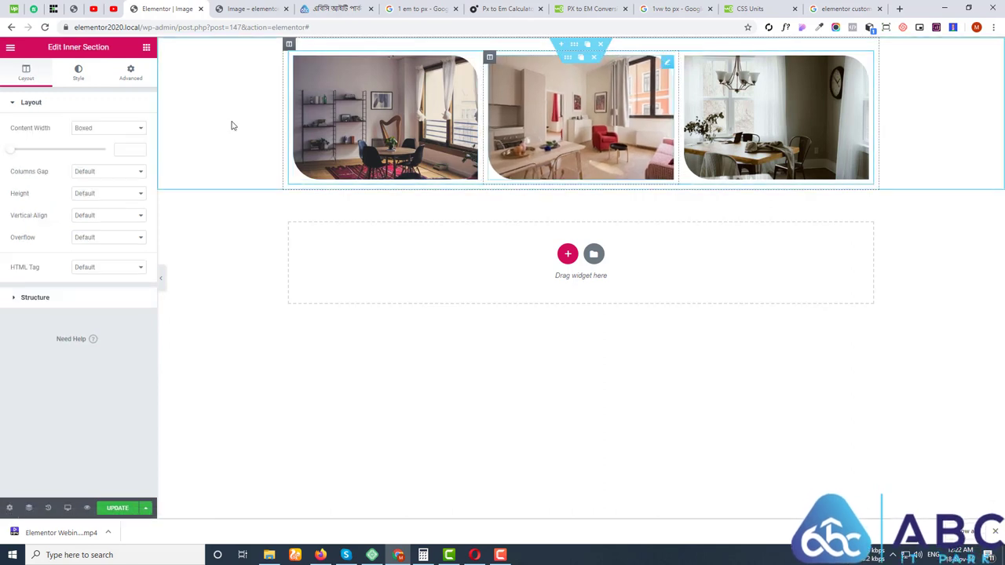
{"action": "left_click", "coordinate": [100, 132]}
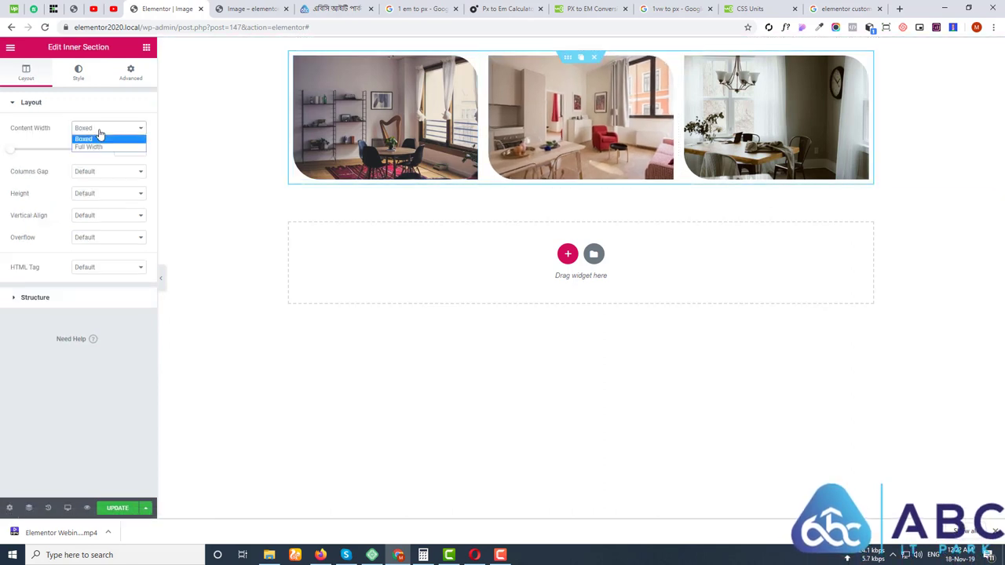
{"action": "left_click", "coordinate": [98, 148]}
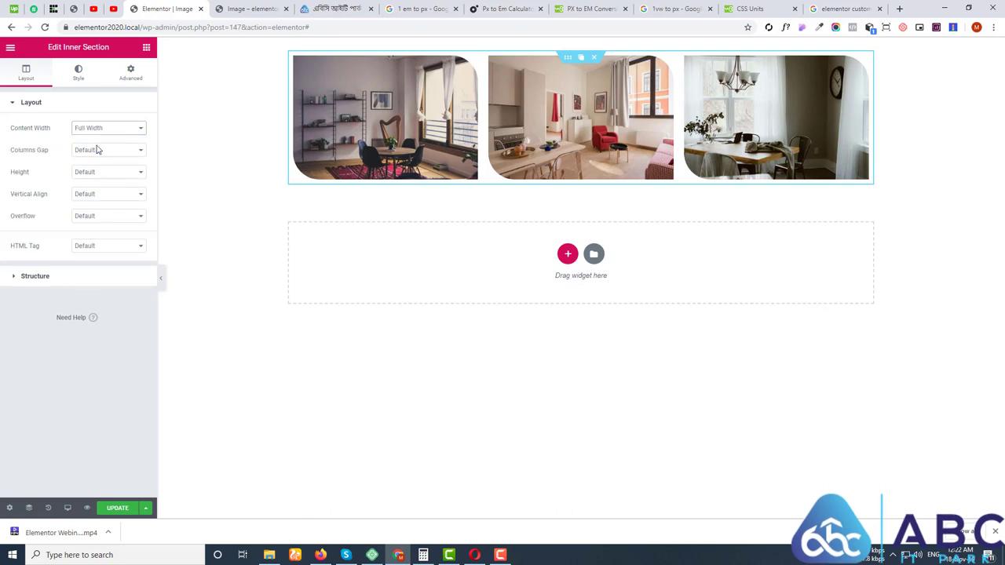
Set the columns gap of the inner section holding the three images to No Gap.
{"action": "left_click", "coordinate": [102, 135]}
{"action": "left_click", "coordinate": [100, 149]}
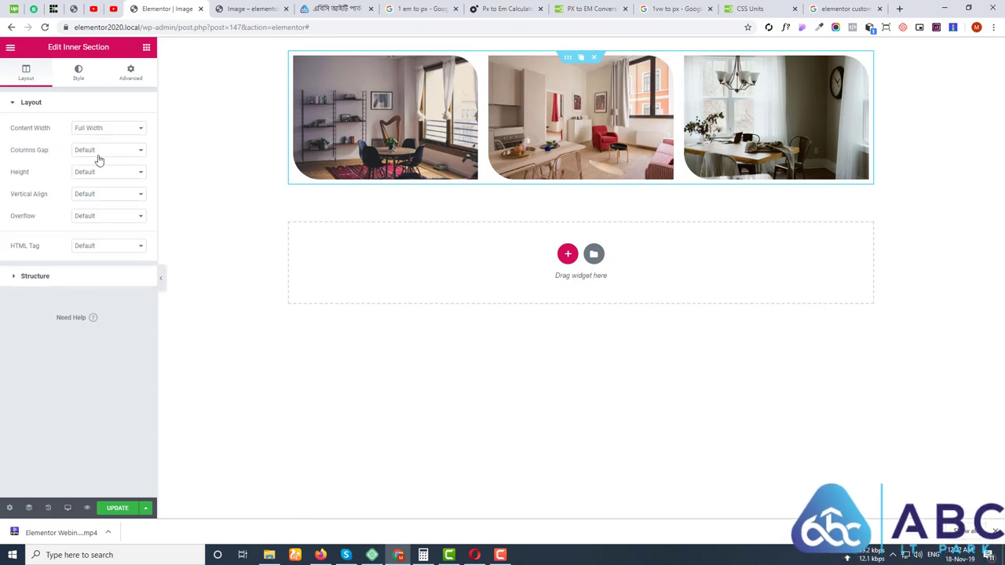
{"action": "left_click", "coordinate": [98, 155]}
{"action": "left_click", "coordinate": [98, 168]}
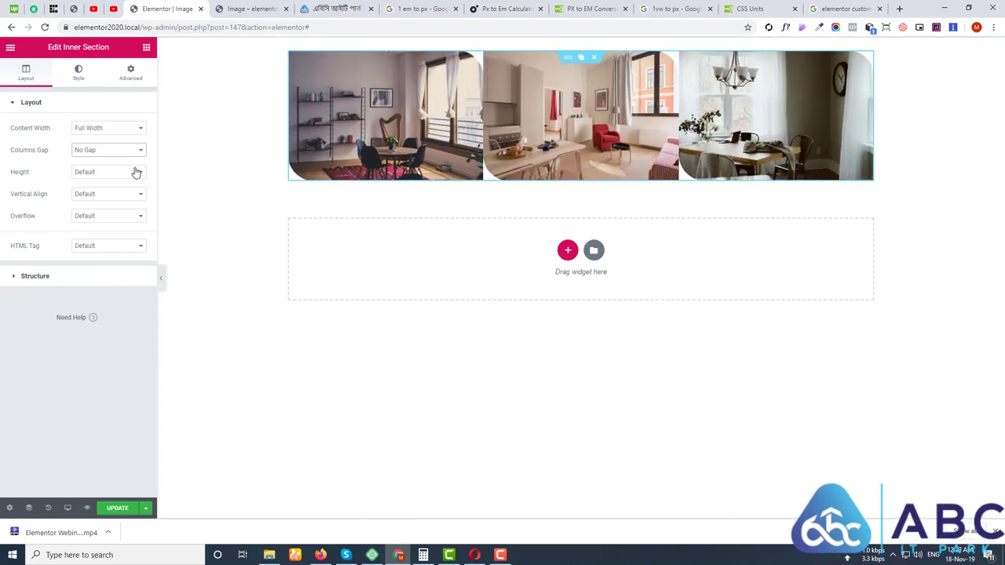
Set the inner section's content width to Boxed and compare the Default and No Gap column gaps, ending on No Gap.
{"action": "left_click", "coordinate": [111, 130]}
{"action": "left_click", "coordinate": [110, 141]}
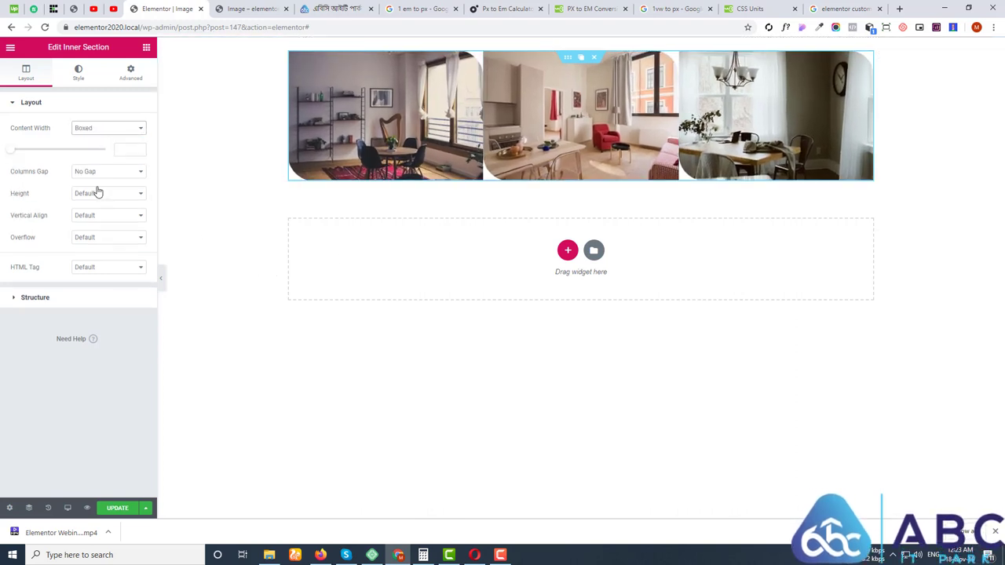
{"action": "left_click", "coordinate": [98, 173]}
{"action": "left_click", "coordinate": [100, 196]}
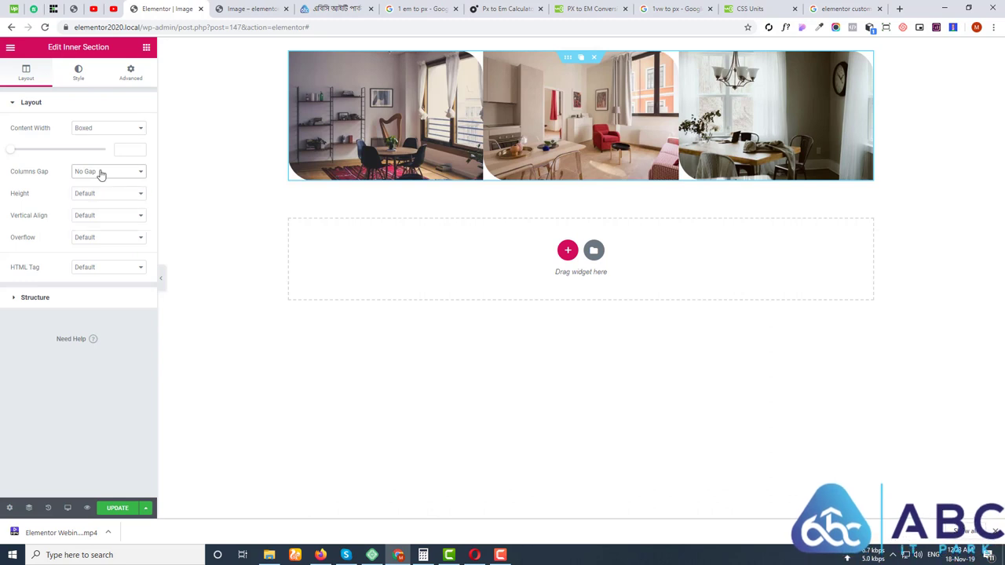
{"action": "left_click", "coordinate": [101, 173]}
{"action": "left_click", "coordinate": [86, 182]}
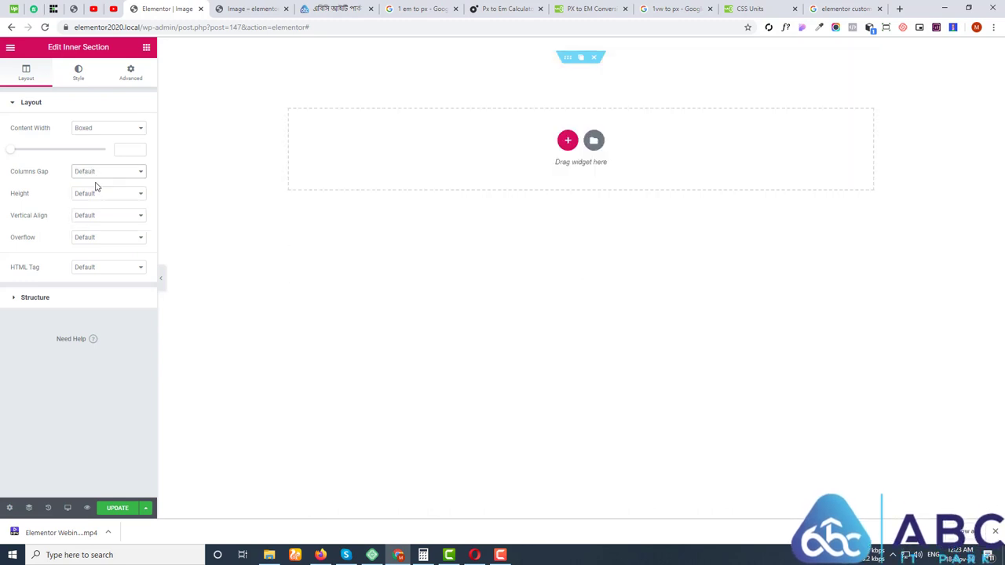
{"action": "left_click", "coordinate": [105, 176]}
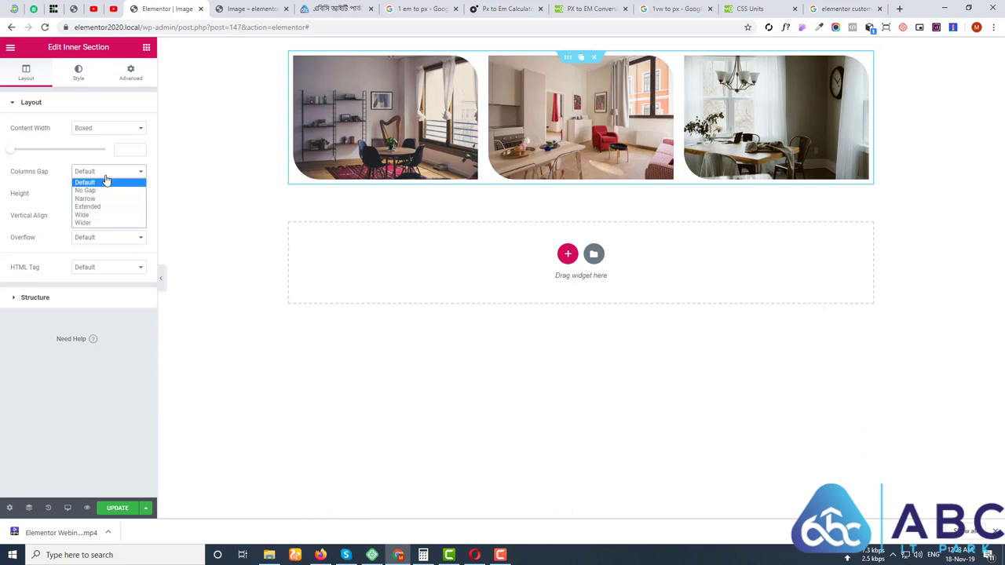
{"action": "left_click", "coordinate": [101, 190]}
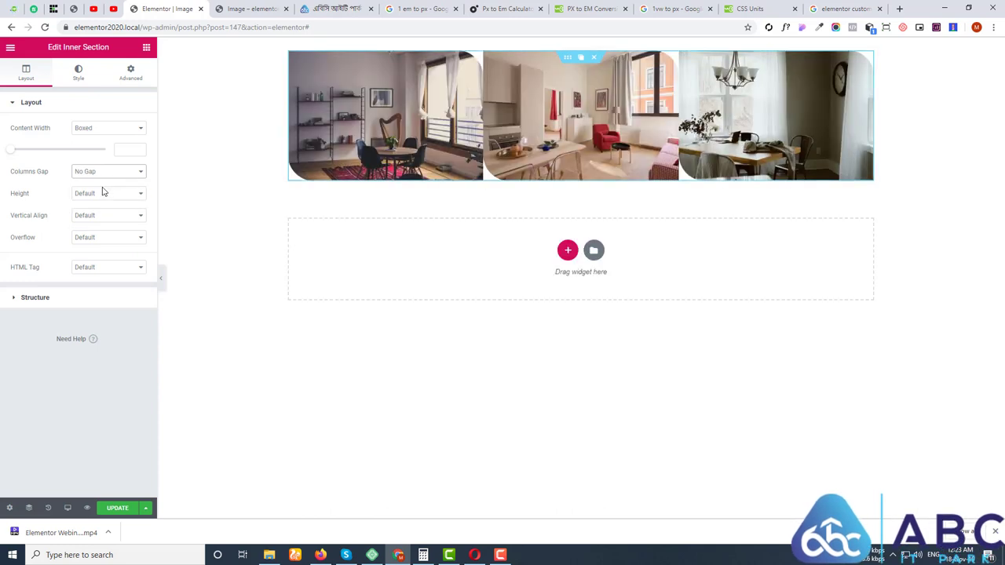
Try Full Width on the inner section, return its content width to Boxed and set its columns gap to Default.
{"action": "left_click", "coordinate": [128, 131]}
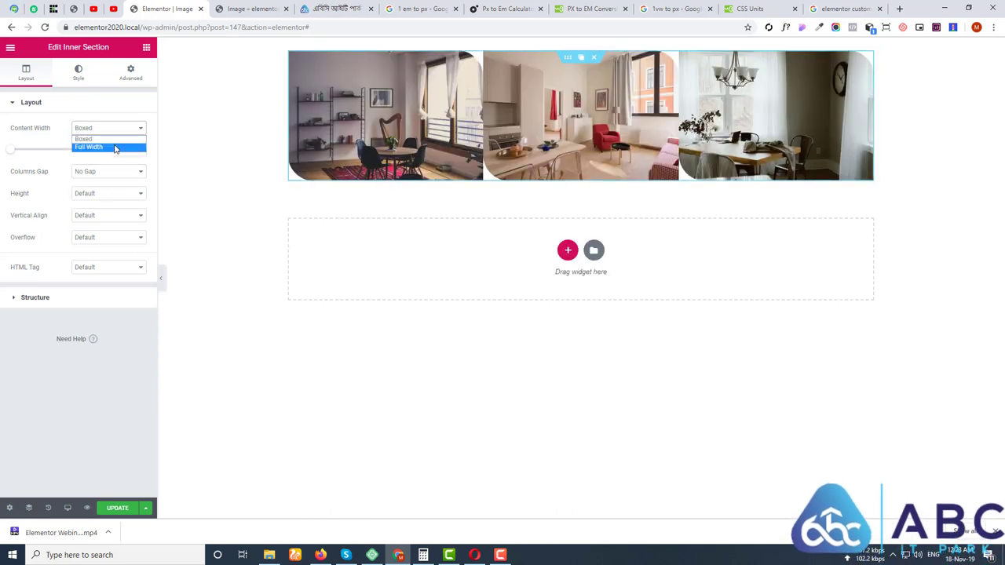
{"action": "left_click", "coordinate": [115, 145]}
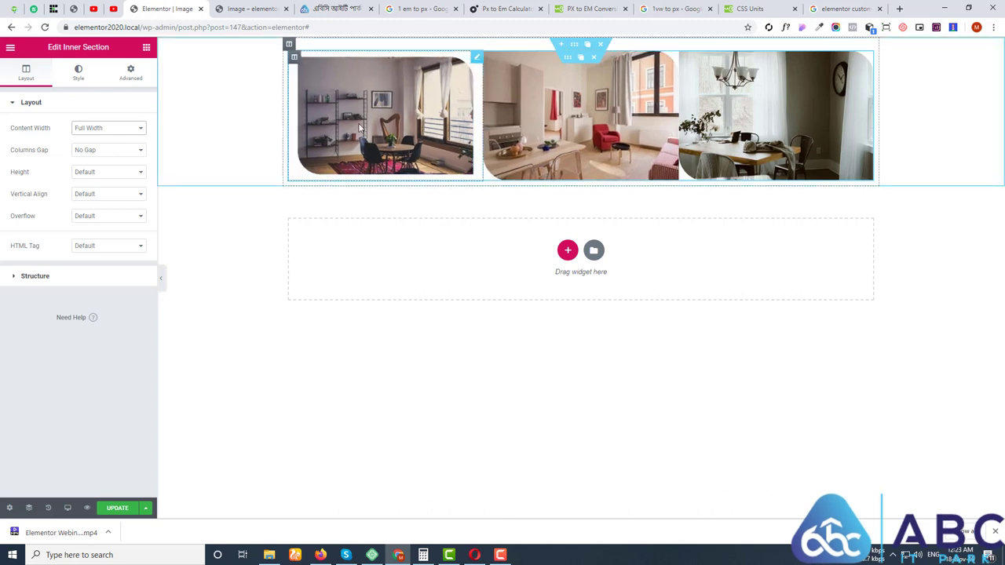
{"action": "left_click", "coordinate": [97, 128]}
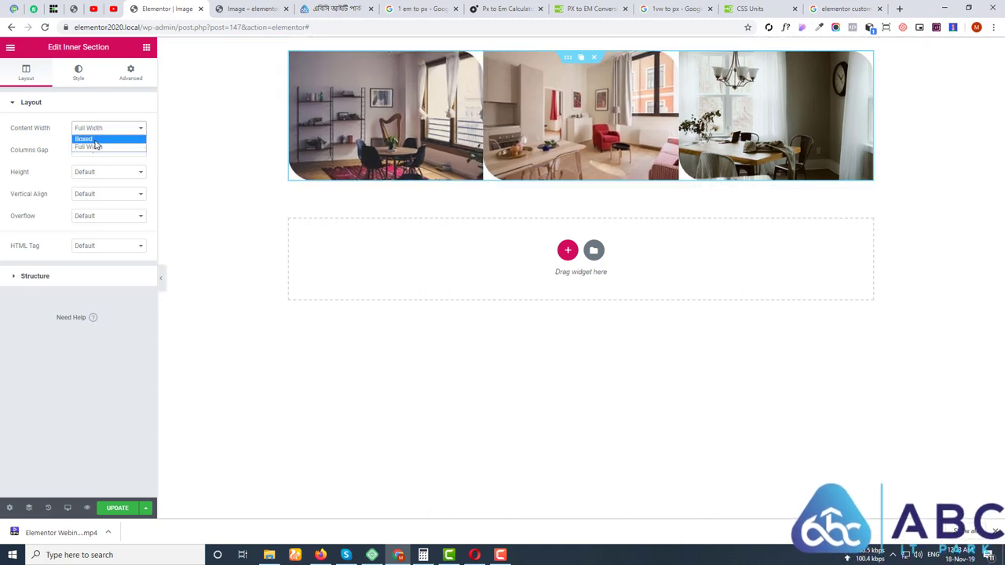
{"action": "left_click", "coordinate": [90, 139]}
{"action": "left_click", "coordinate": [107, 172]}
{"action": "left_click", "coordinate": [90, 181]}
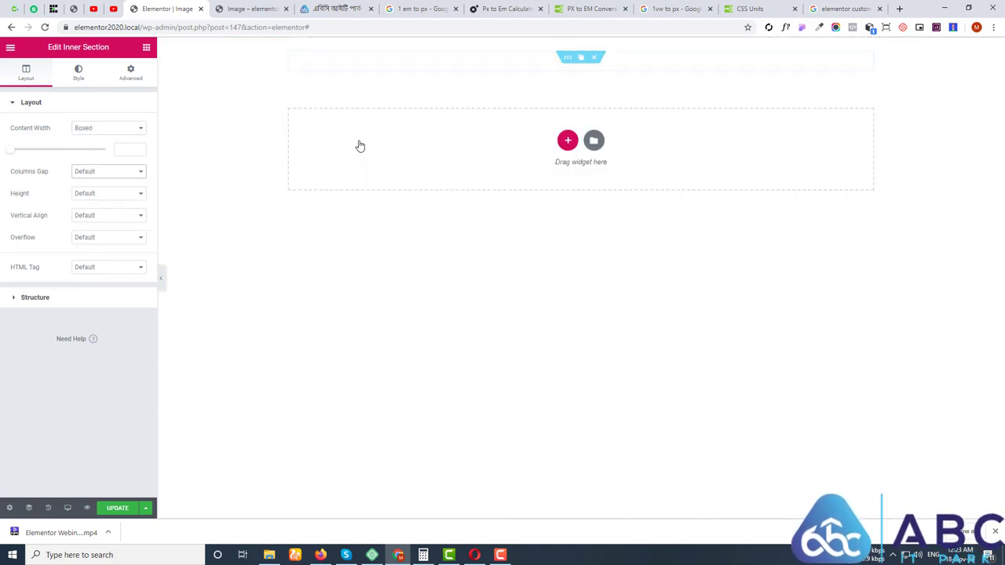
Stretch the outer section and set its content width to Full Width with its columns gap at No Gap.
{"action": "left_click", "coordinate": [576, 46]}
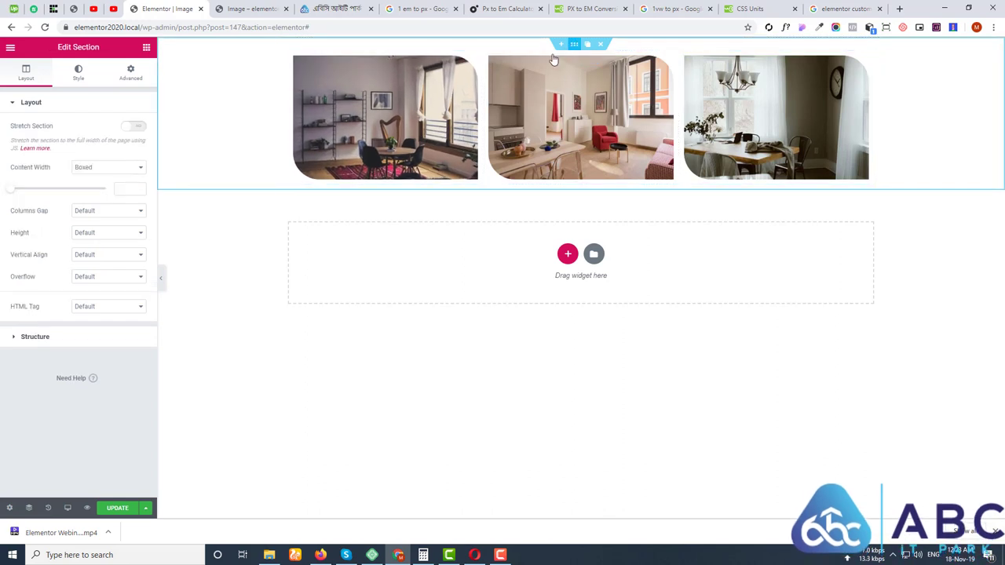
{"action": "left_click", "coordinate": [138, 129]}
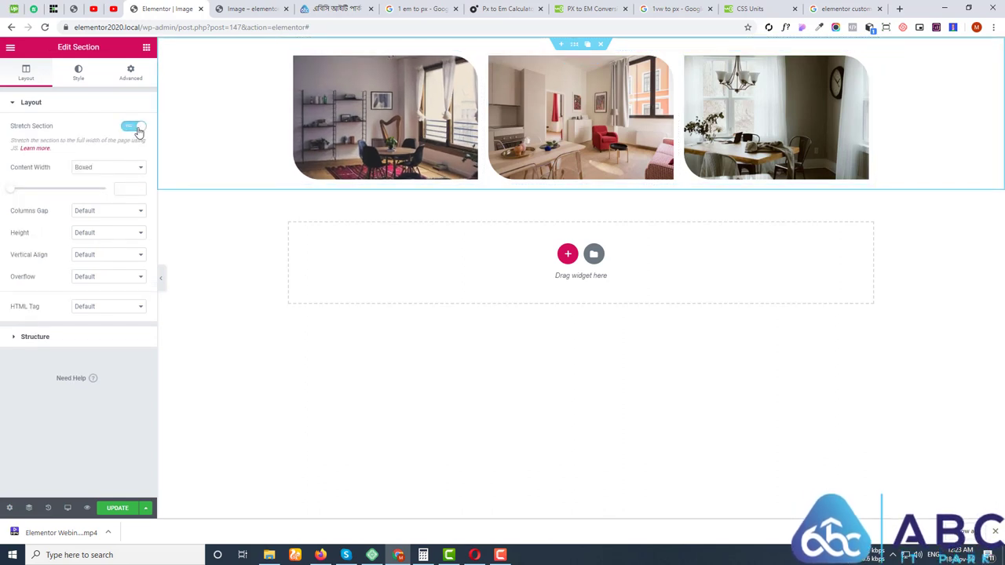
{"action": "left_click", "coordinate": [90, 167]}
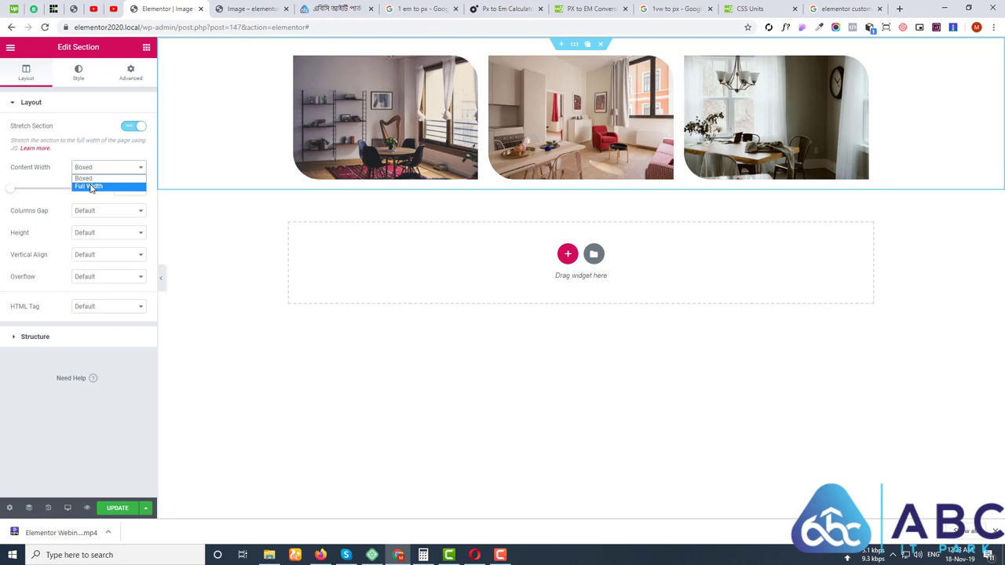
{"action": "left_click", "coordinate": [91, 186]}
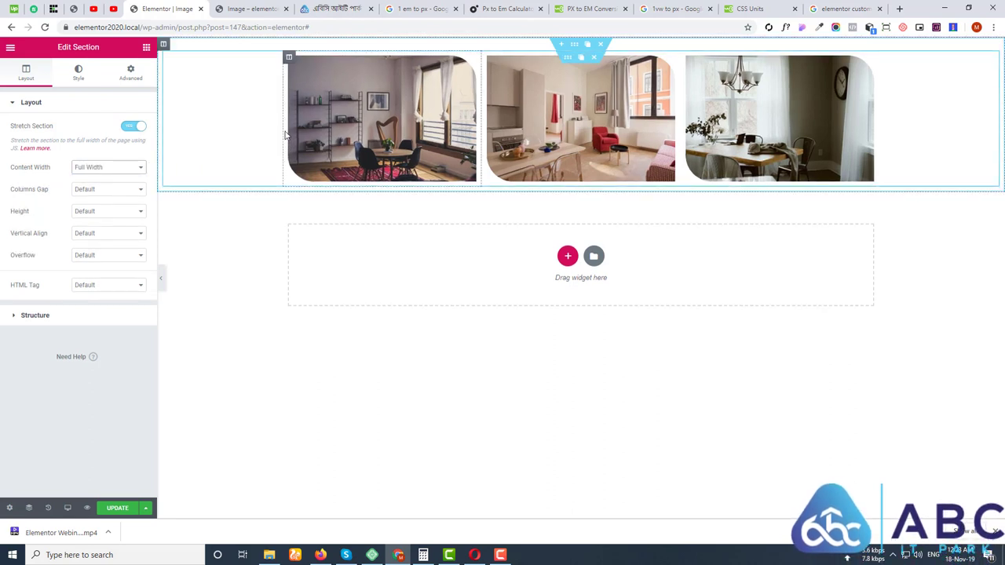
{"action": "left_click", "coordinate": [103, 195]}
{"action": "left_click", "coordinate": [100, 207]}
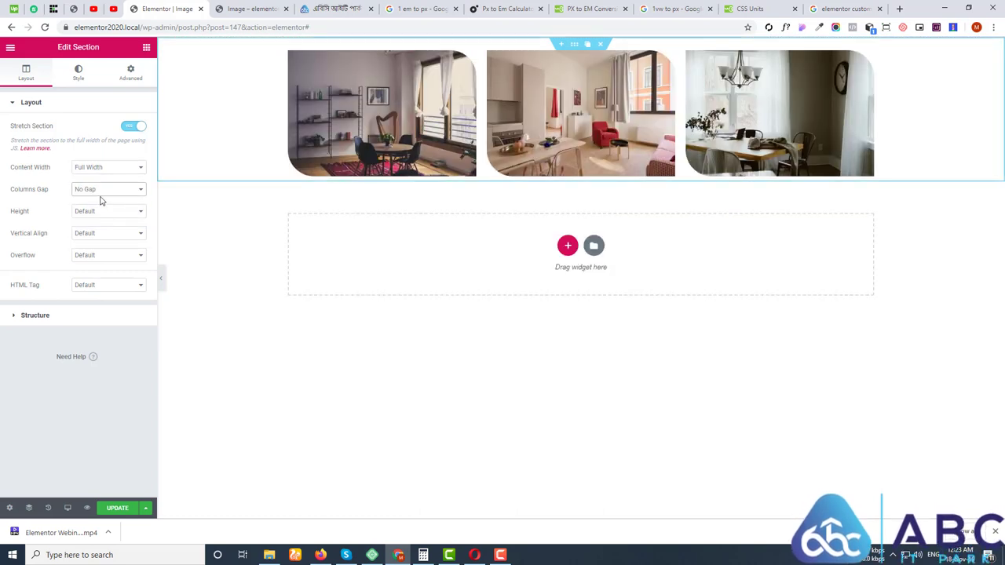
Return the outer section's content width to Boxed and leave Stretch Section switched off.
{"action": "left_click", "coordinate": [131, 126]}
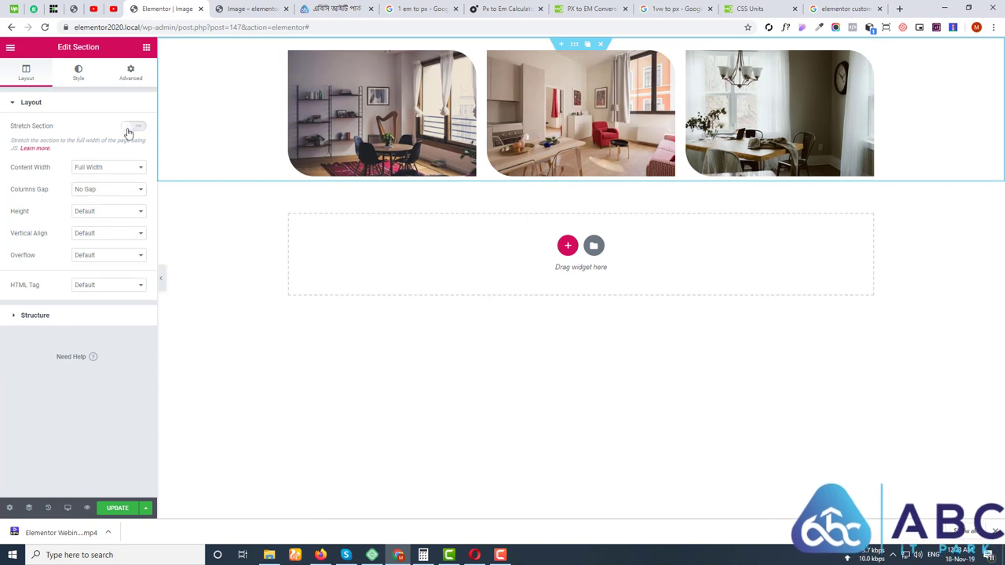
{"action": "left_click", "coordinate": [92, 168]}
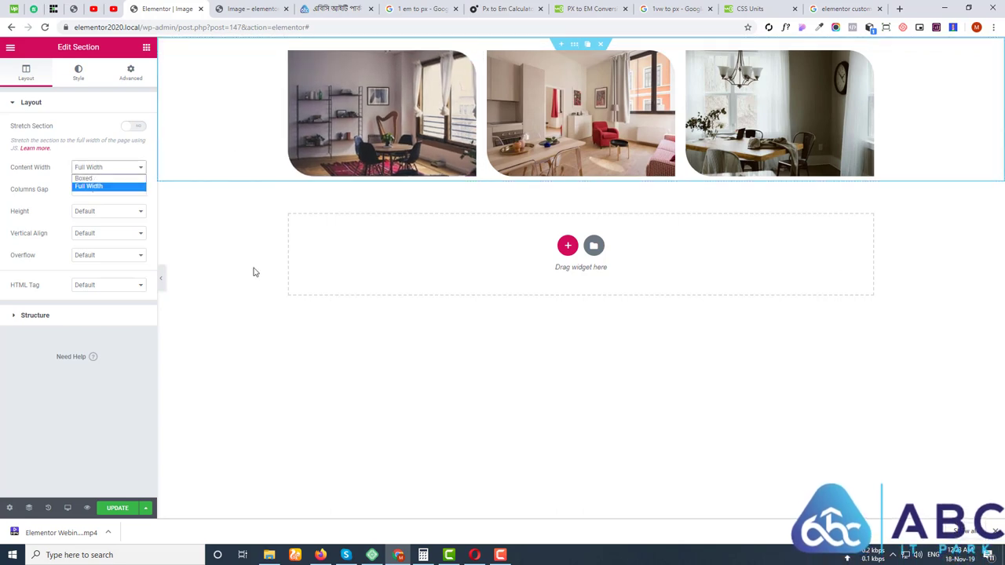
{"action": "left_click", "coordinate": [55, 195]}
{"action": "left_click", "coordinate": [93, 168]}
{"action": "left_click", "coordinate": [88, 179]}
{"action": "left_click", "coordinate": [131, 127]}
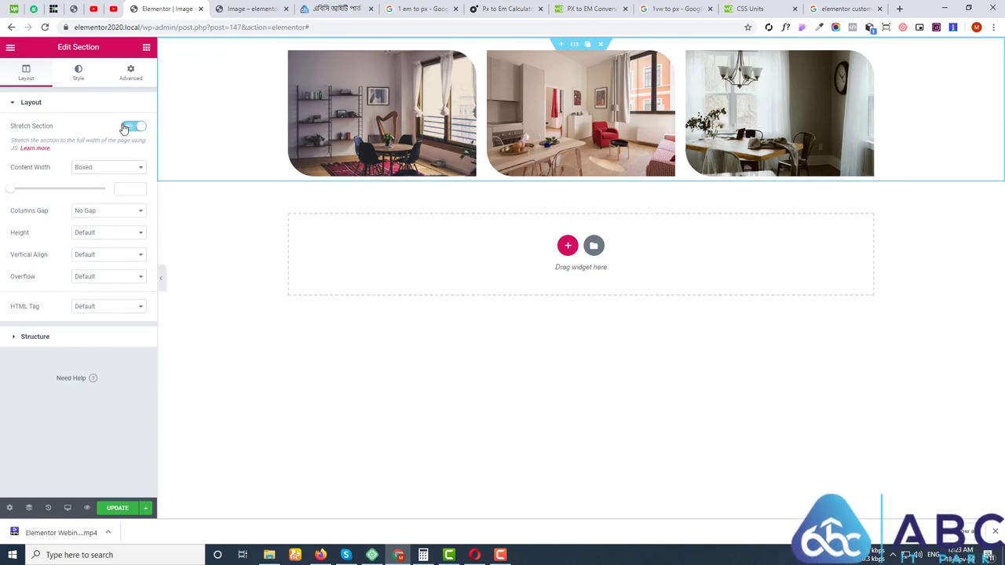
{"action": "left_click", "coordinate": [125, 127]}
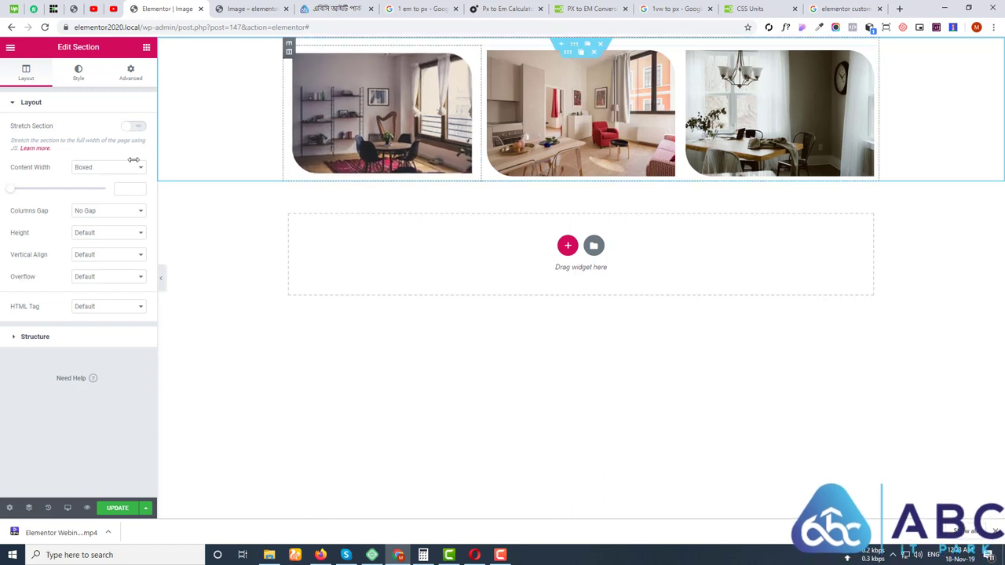
Check the inner section's layout settings and return to the widget list.
{"action": "left_click", "coordinate": [566, 52]}
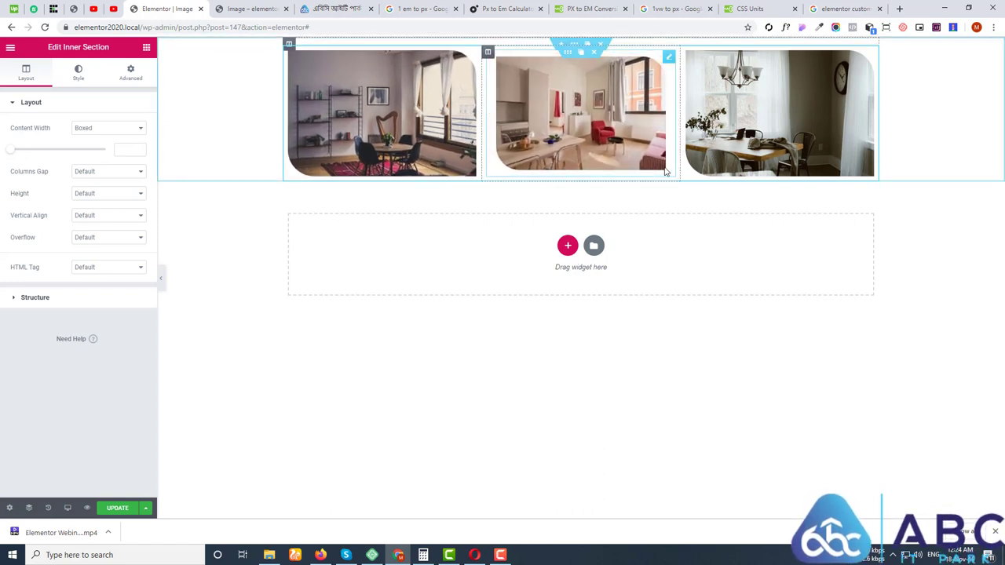
{"action": "left_click", "coordinate": [146, 47]}
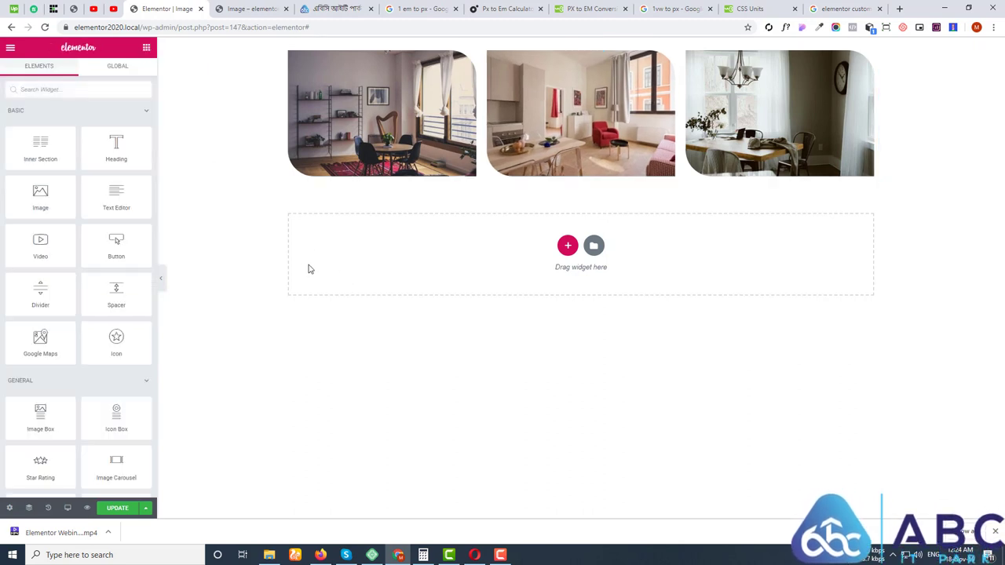